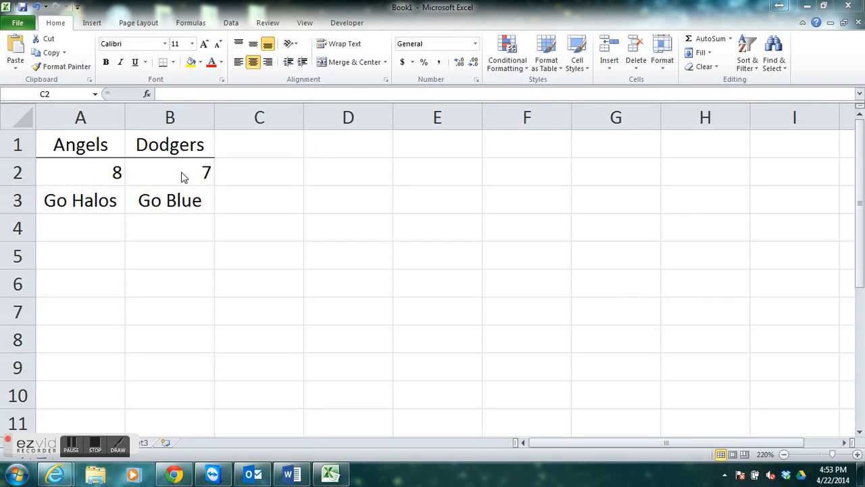
Enter the formula =IF(A2>B2,A3,B3) in cell C2 to return the slogan according to the score comparison.
left_click(252, 173)
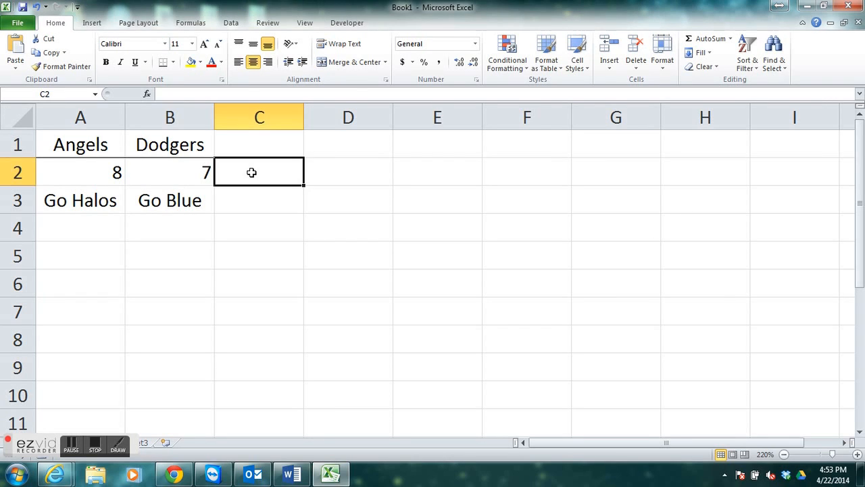
type("=if")
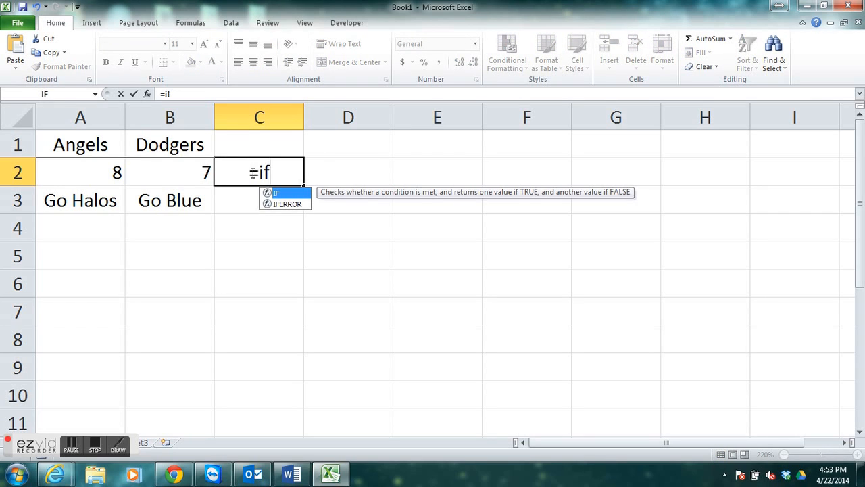
type("(")
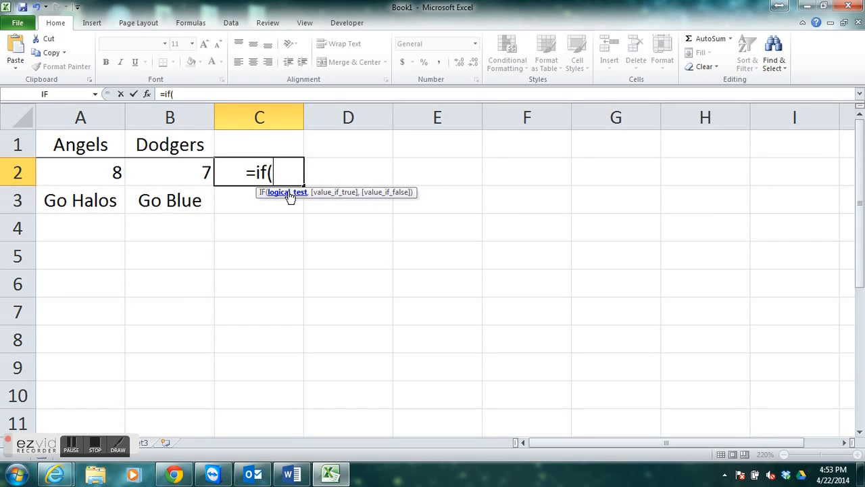
type("a2")
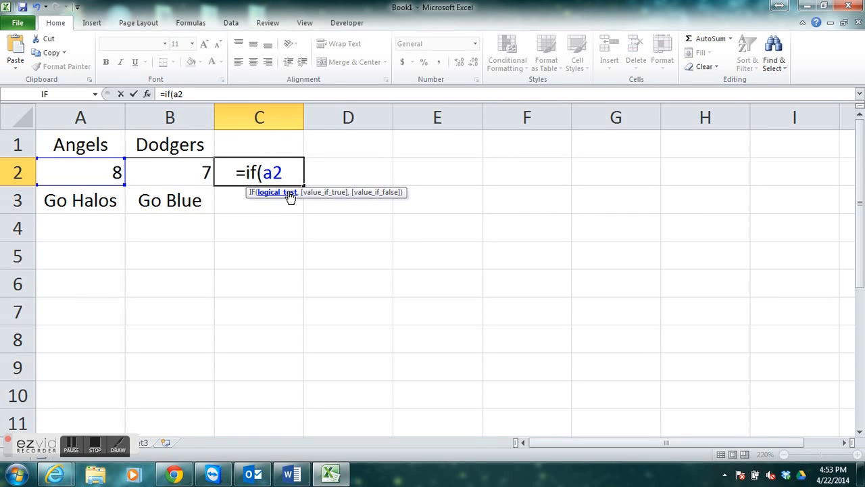
type(">")
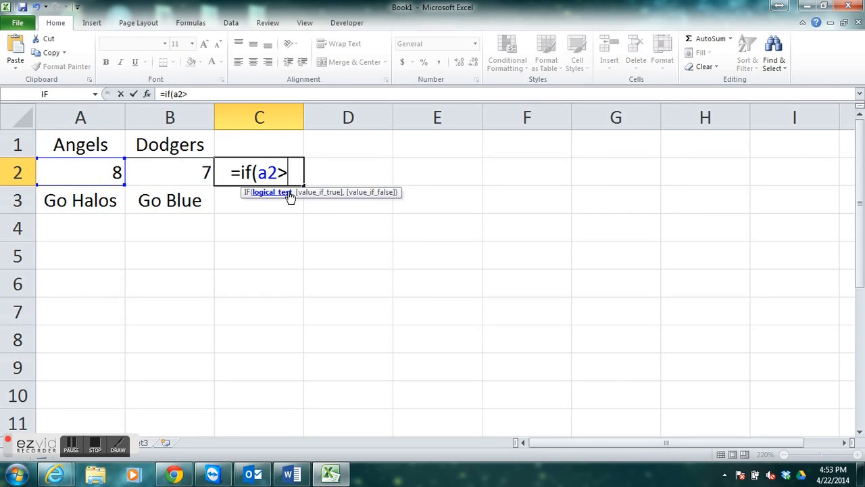
type("b2")
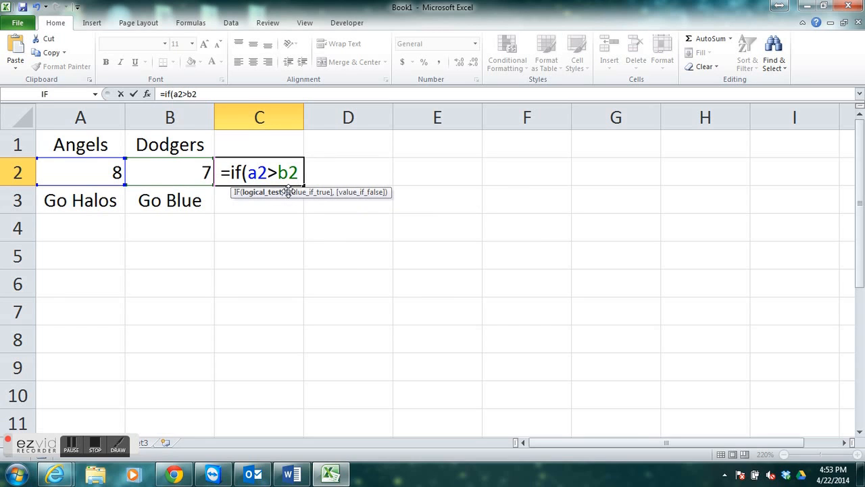
type(",")
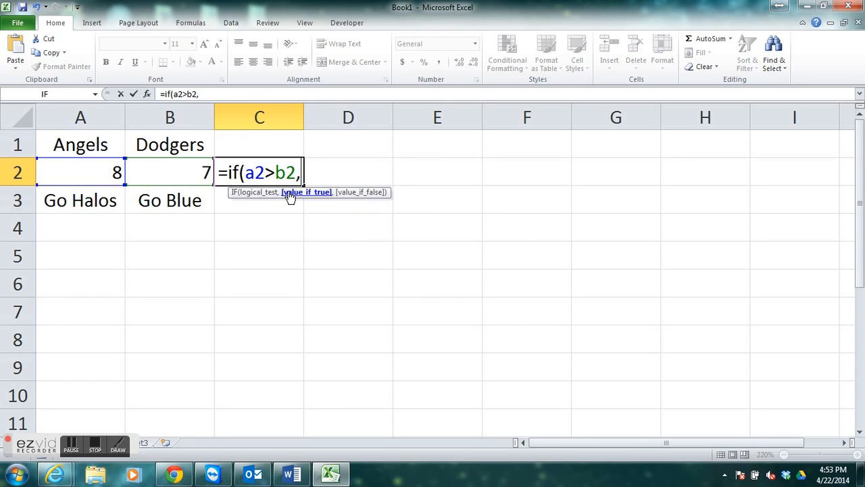
left_click(88, 201)
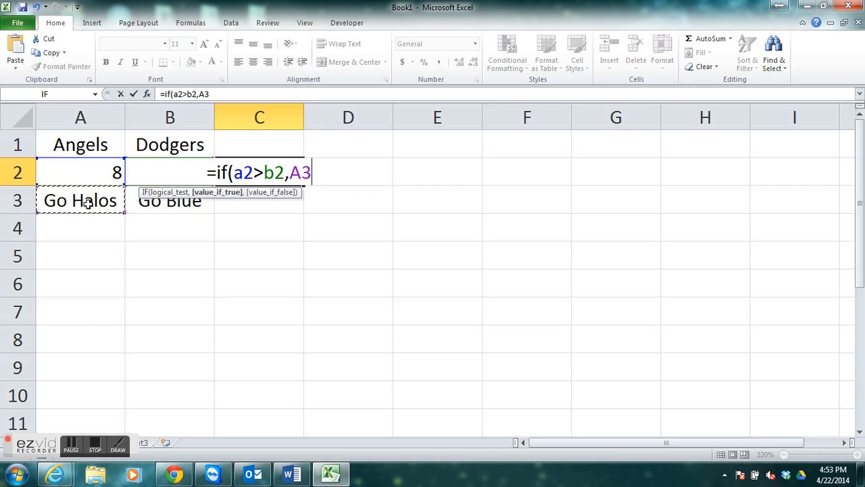
type(",")
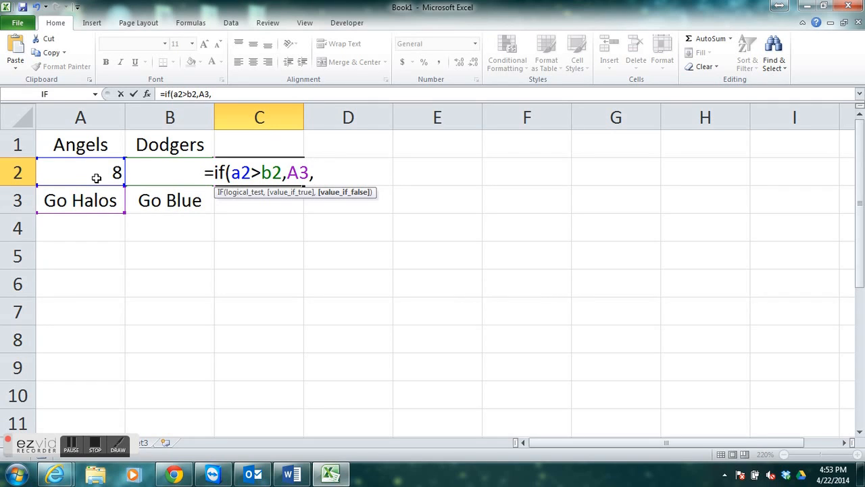
left_click(174, 200)
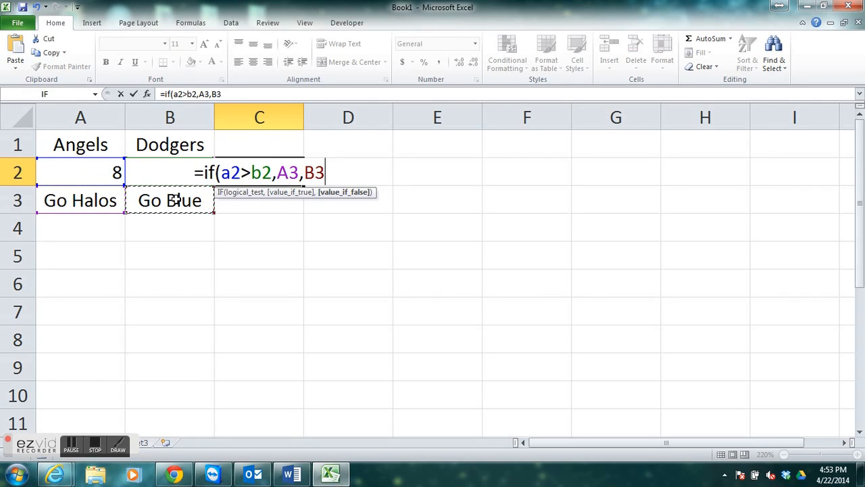
type(")")
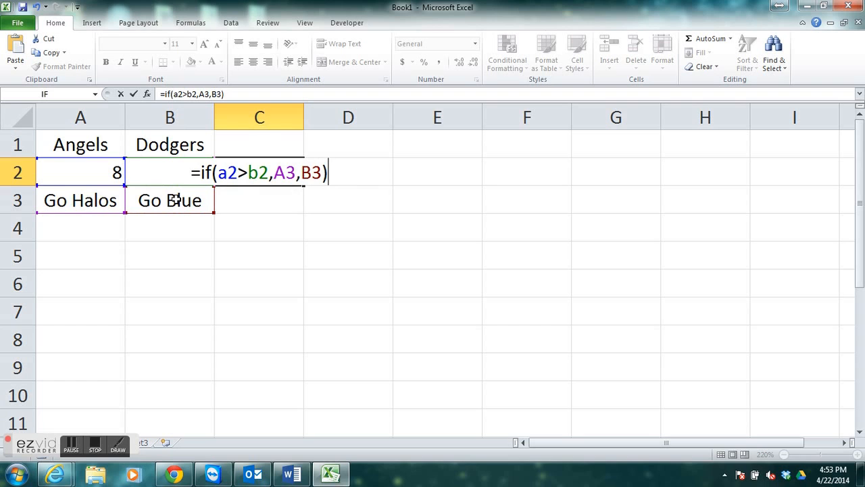
key("Return")
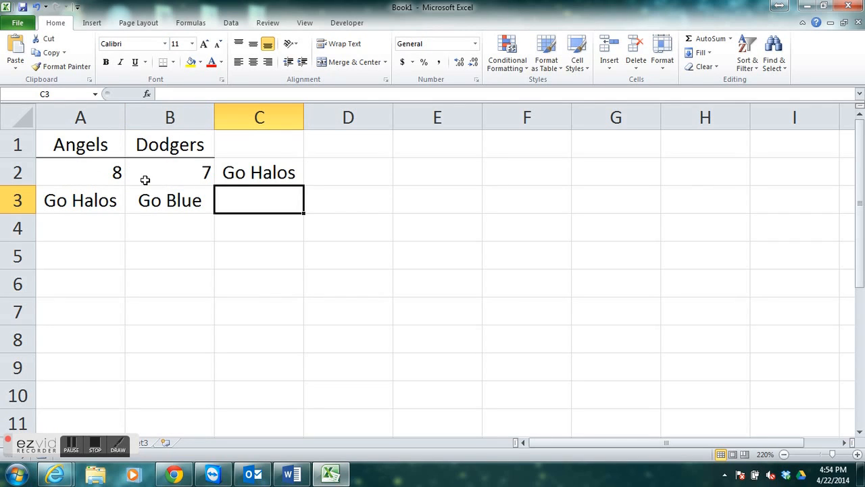
Set the Angels score in A2 to 5.
left_click(115, 173)
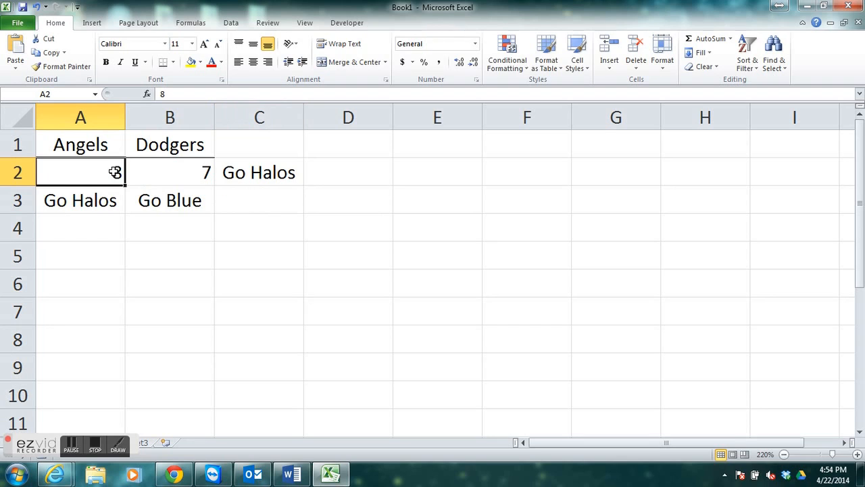
type("5")
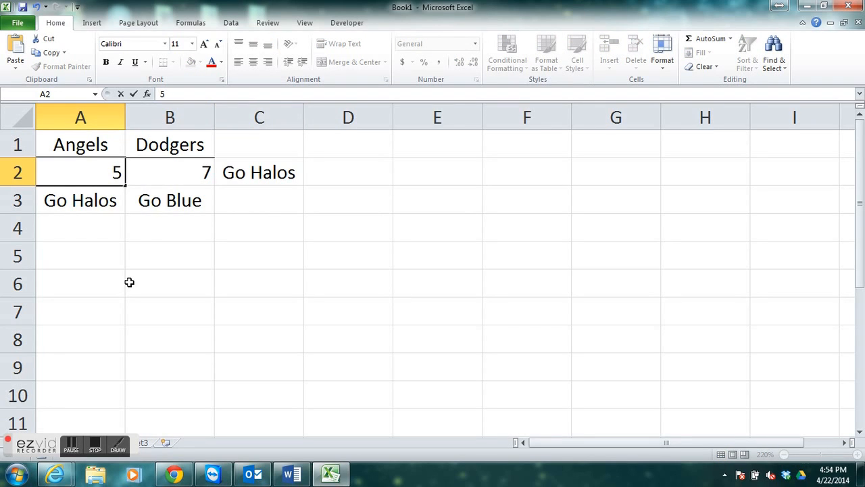
key("Return")
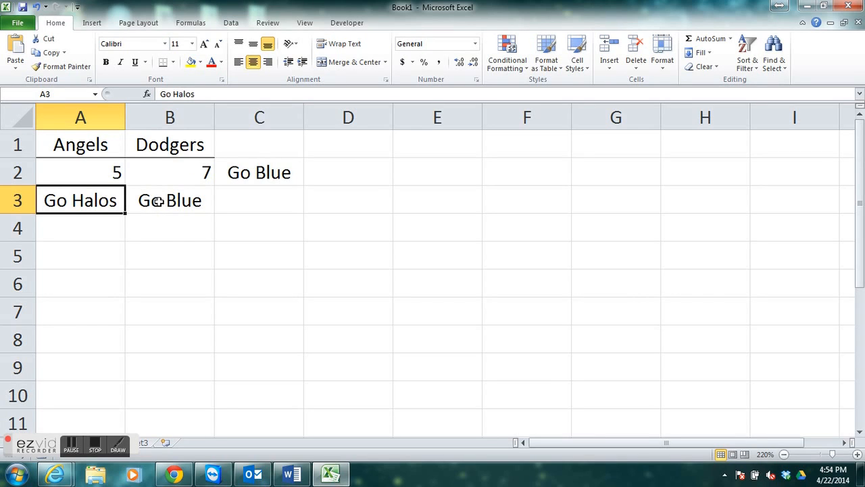
Review the IF formula in C2 and the cells it references, leaving the formula as it is.
left_click(257, 173)
double_click(256, 173)
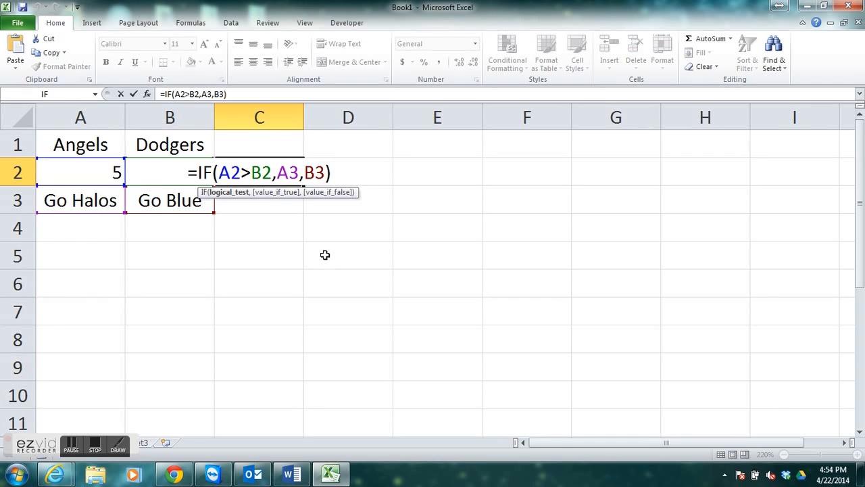
left_click(98, 445)
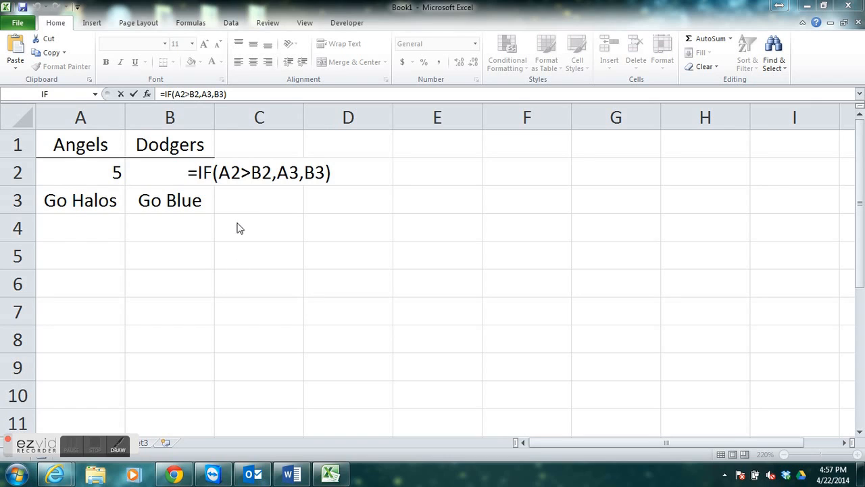
left_click(249, 202)
key("ctrl+Return")
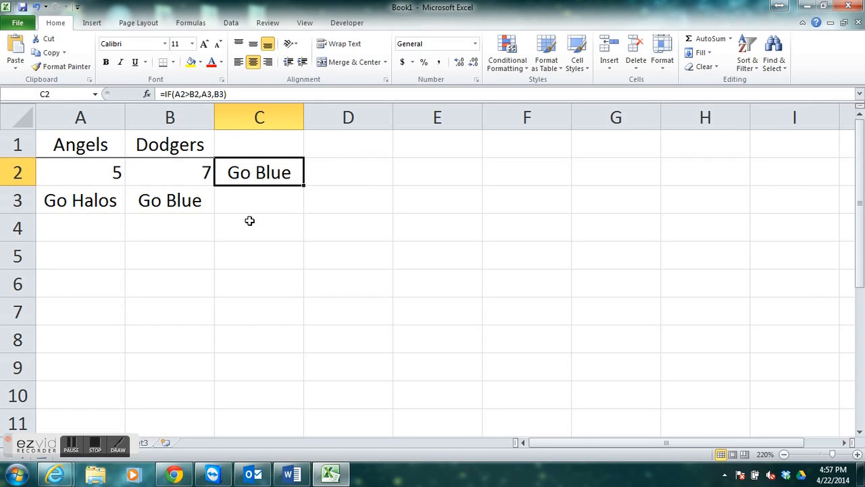
Set the Dodgers score in B2 to 5 so that the two scores are tied.
left_click(191, 175)
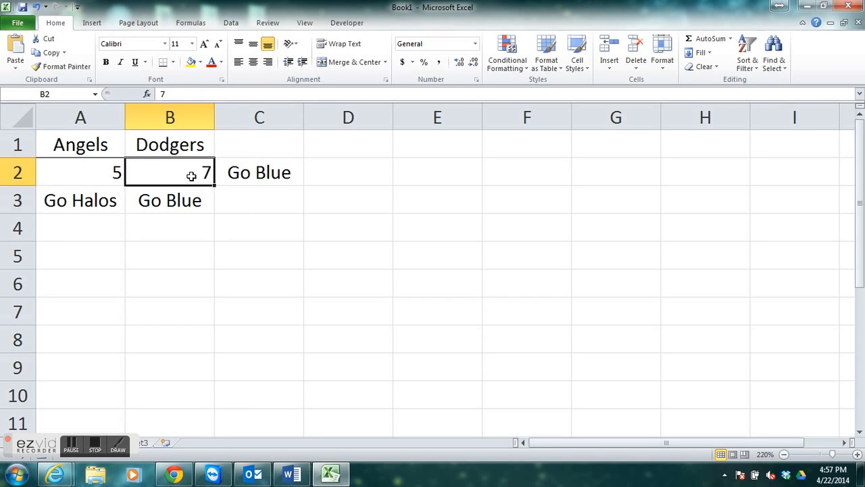
type("5")
left_click(248, 231)
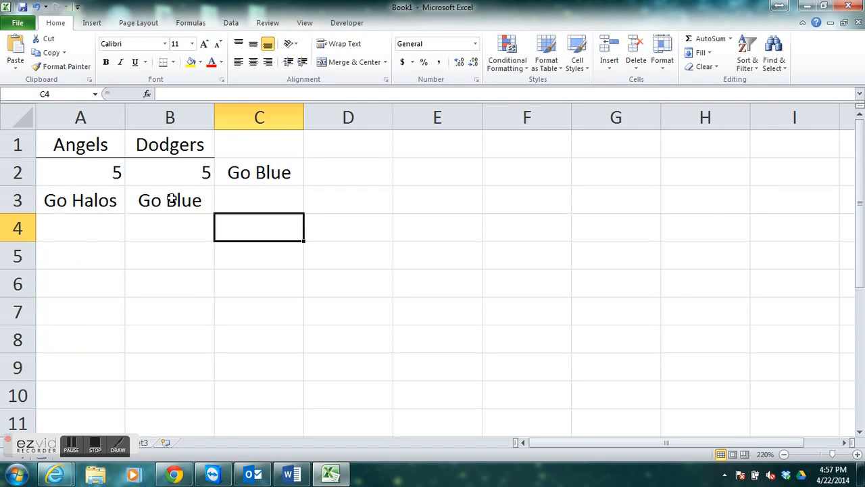
In the C2 formula, replace the A3 argument with a nested IF that tests whether A2=B2.
left_click(258, 176)
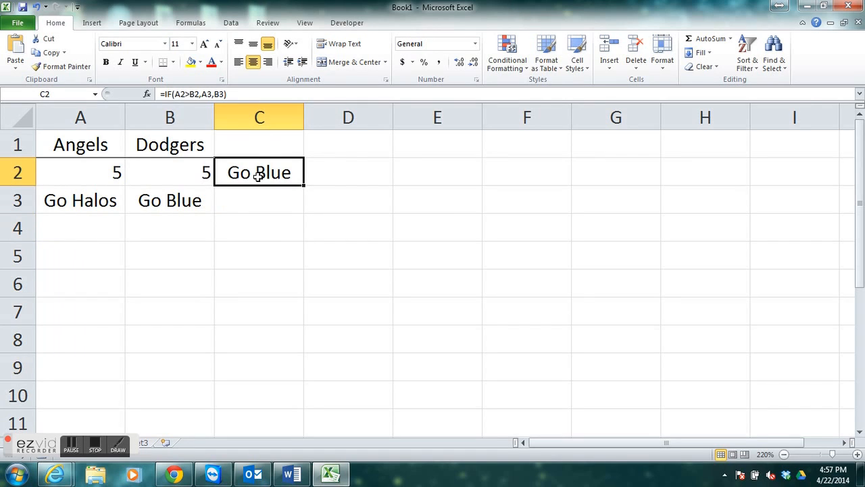
double_click(259, 175)
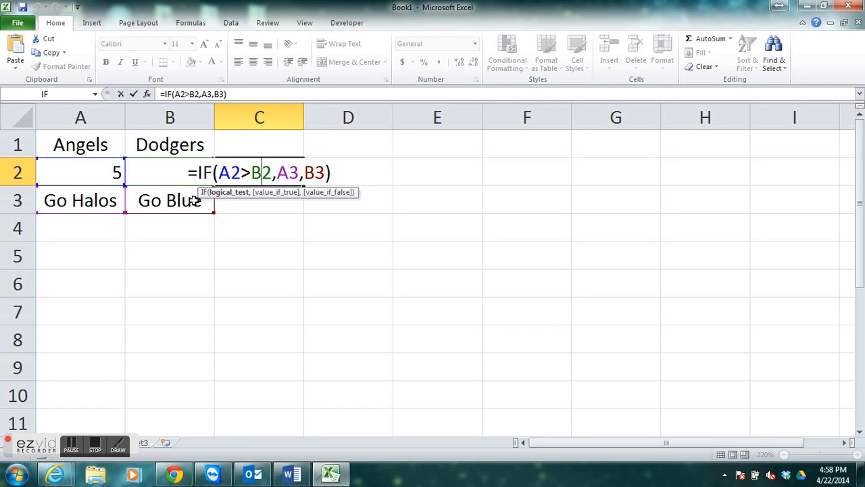
left_click(278, 173)
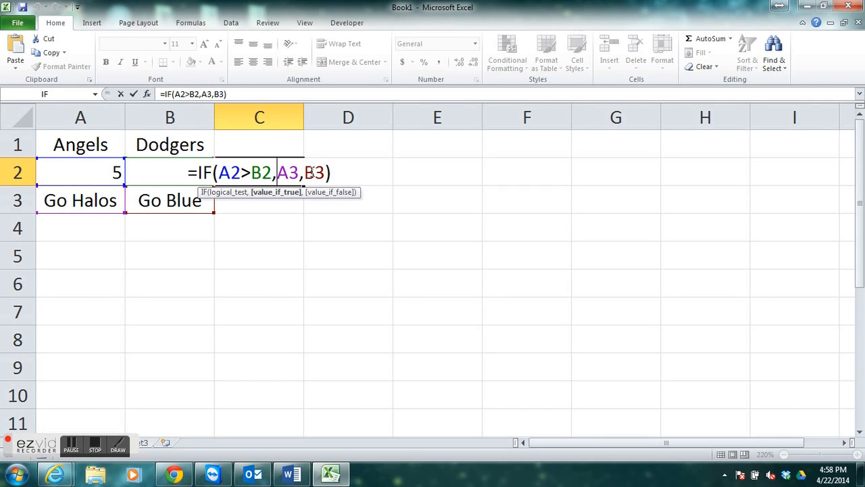
key("Delete")
key("Delete")
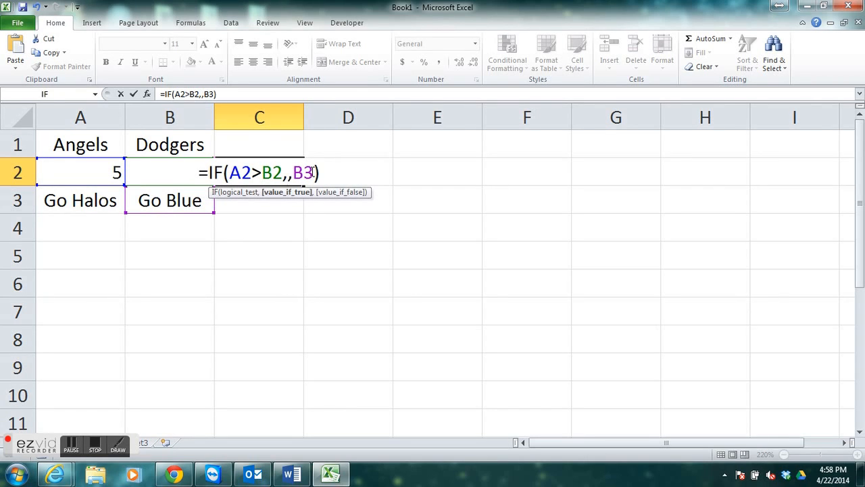
type("if")
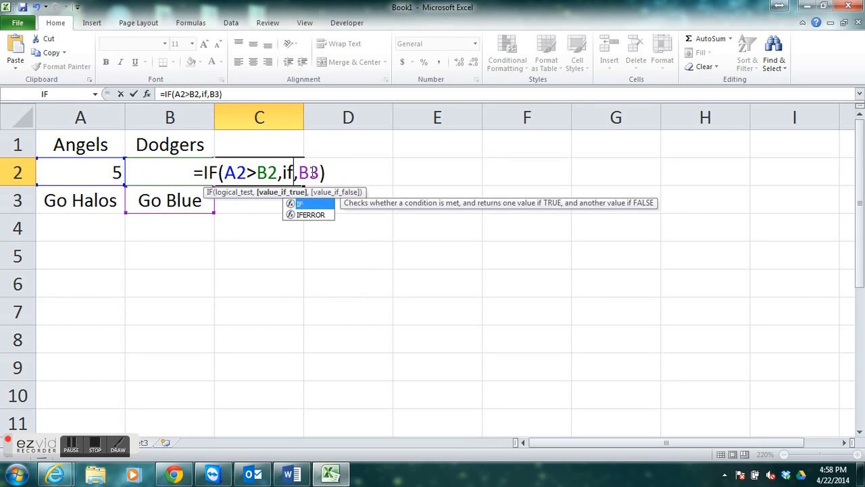
type("(")
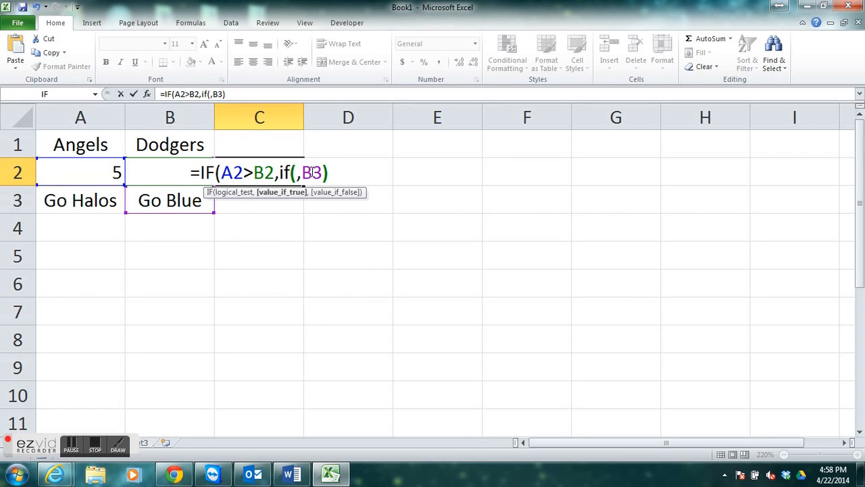
type("a2=")
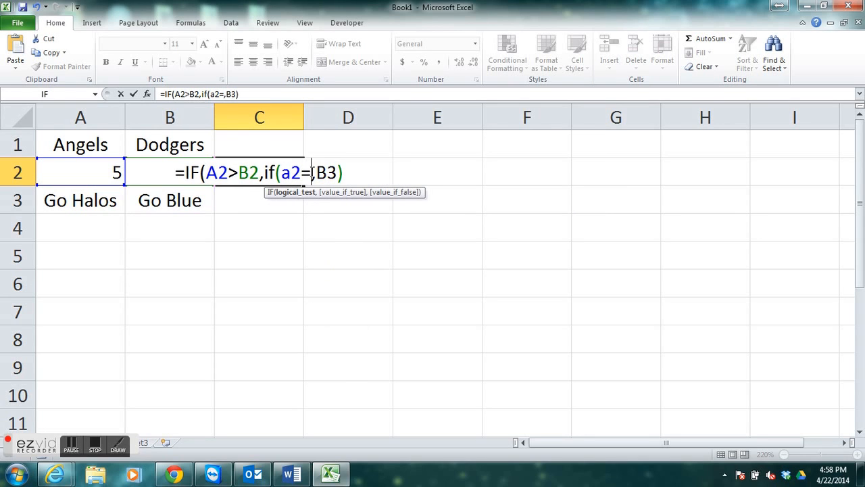
type("b2")
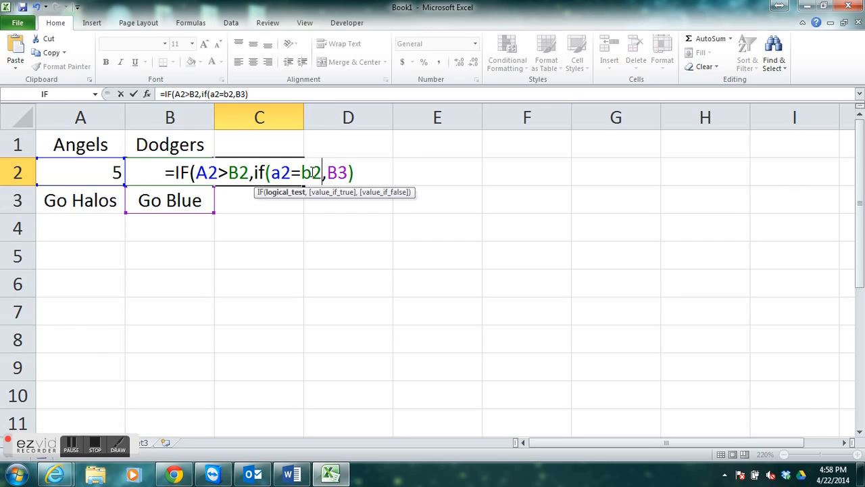
Give the nested IF in C2 the quoted text "Tie" as its value if true, ahead of B3.
type(",")
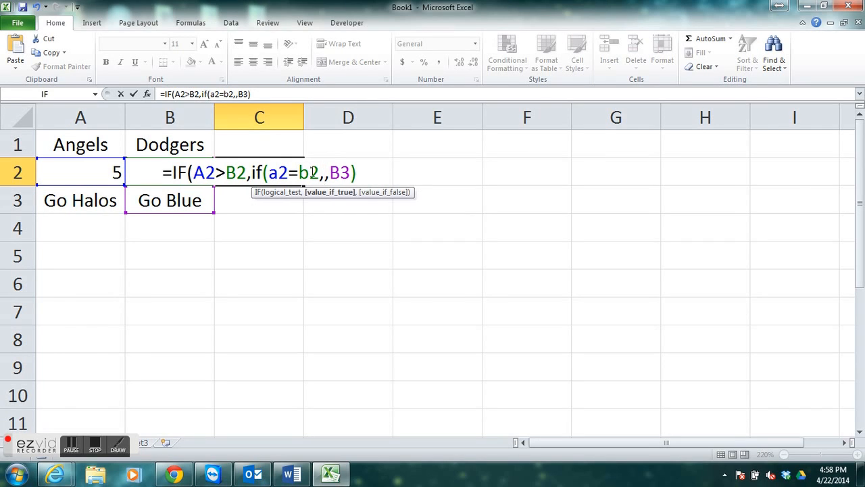
type("Ti")
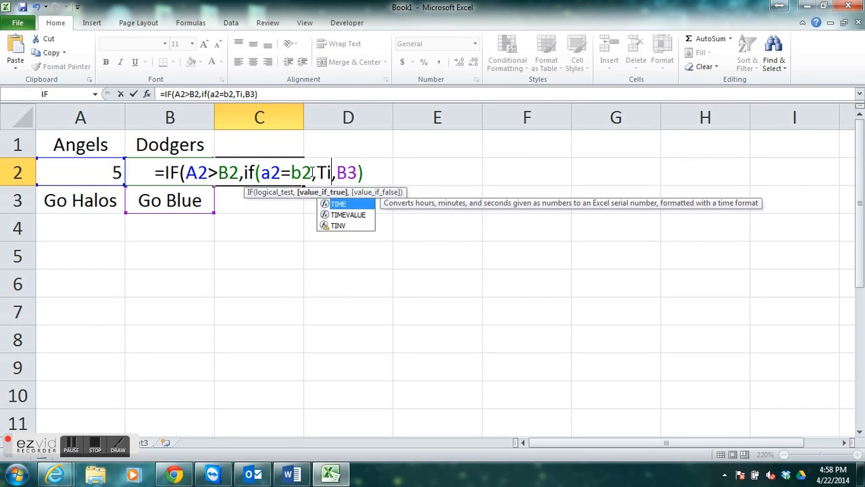
type("e")
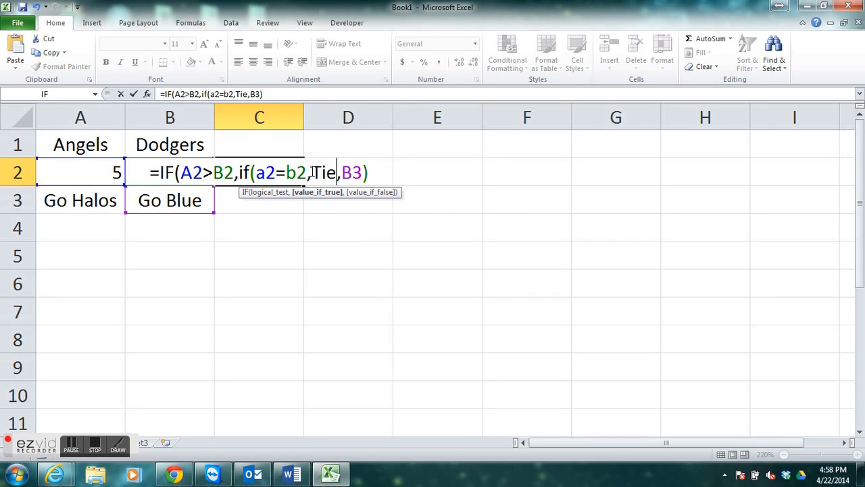
type("\"")
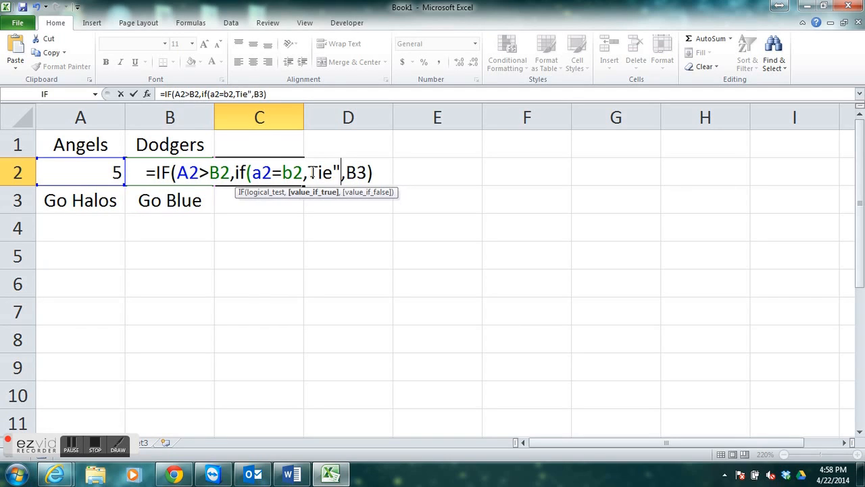
left_click(311, 173)
type("\"")
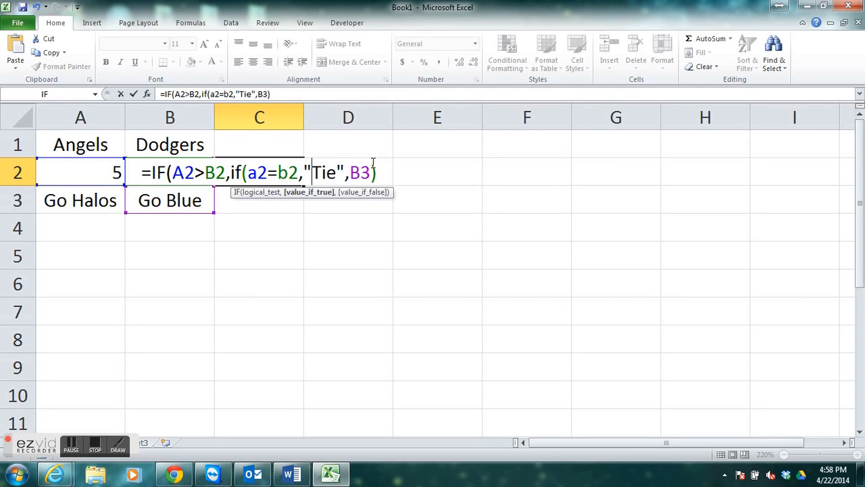
Insert A3 as the outer IF's value if true in C2, and complete the formula with a second closing parenthesis.
left_click(226, 173)
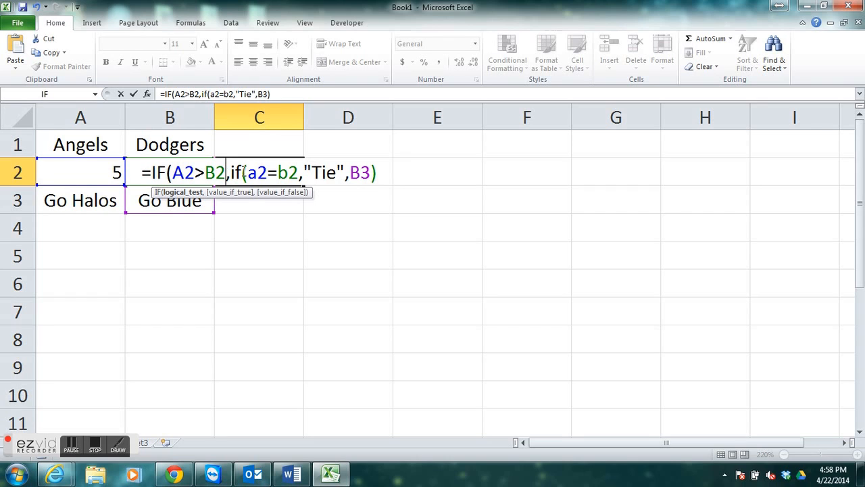
type(",")
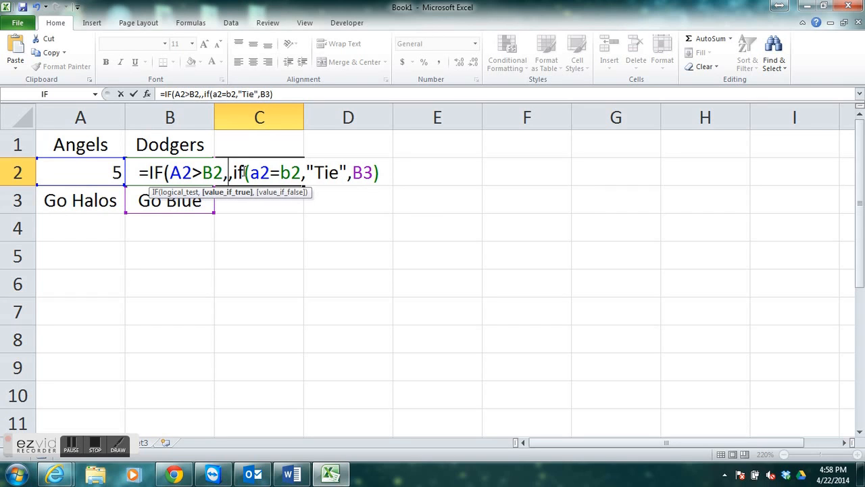
left_click(101, 208)
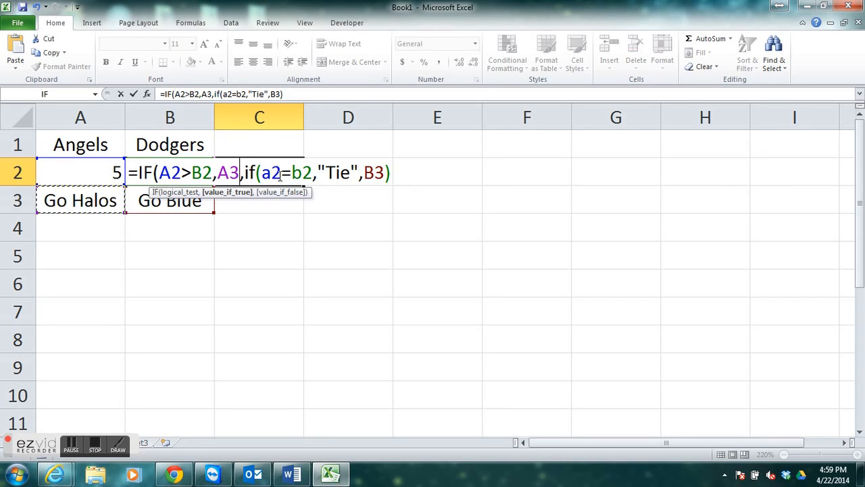
left_click(363, 173)
type(",")
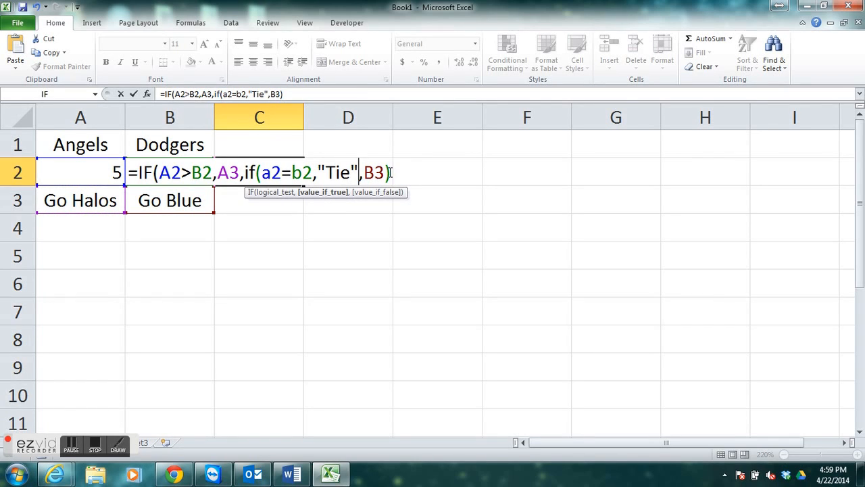
left_click(391, 173)
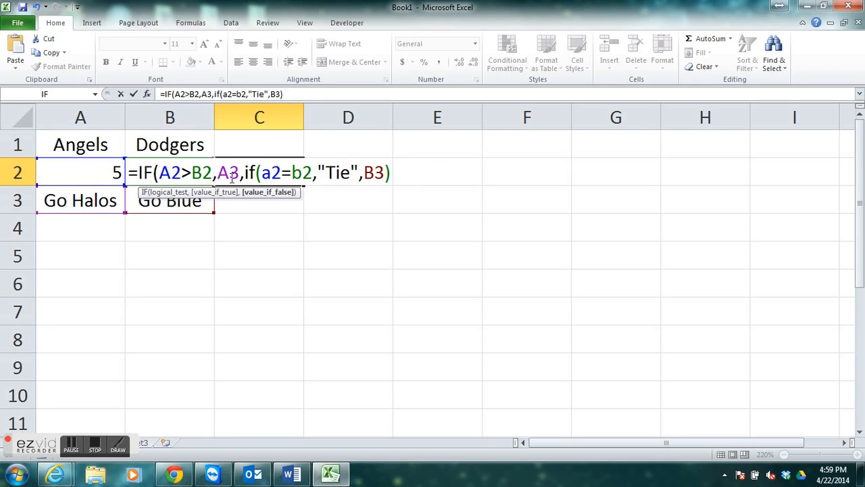
type(")")
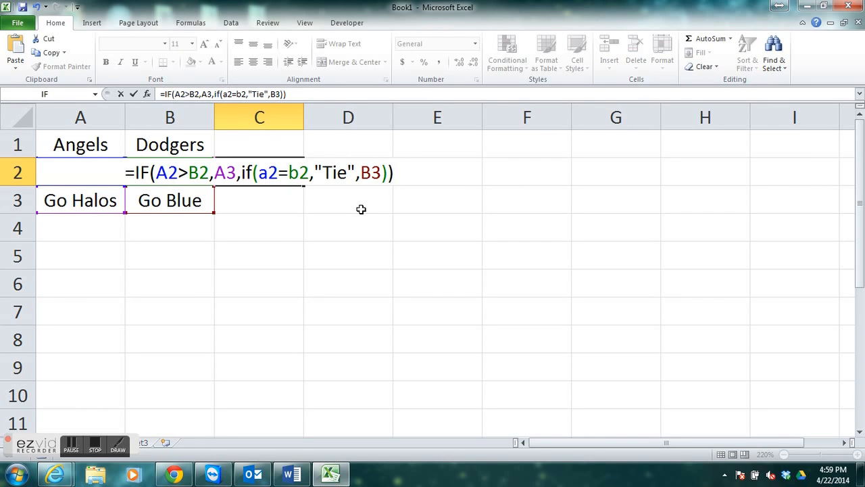
left_click(134, 94)
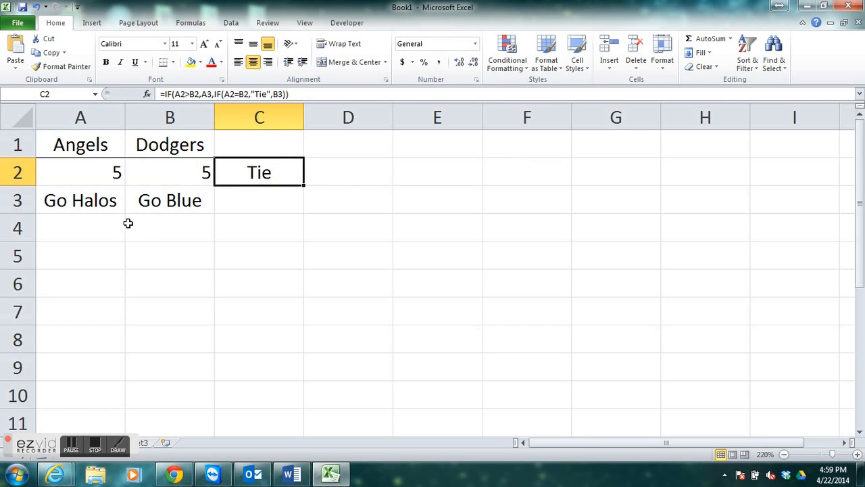
Test the C2 formula by setting the Angels score in A2 to 6, followed by the Dodgers score in B2 to 6.
left_click(105, 171)
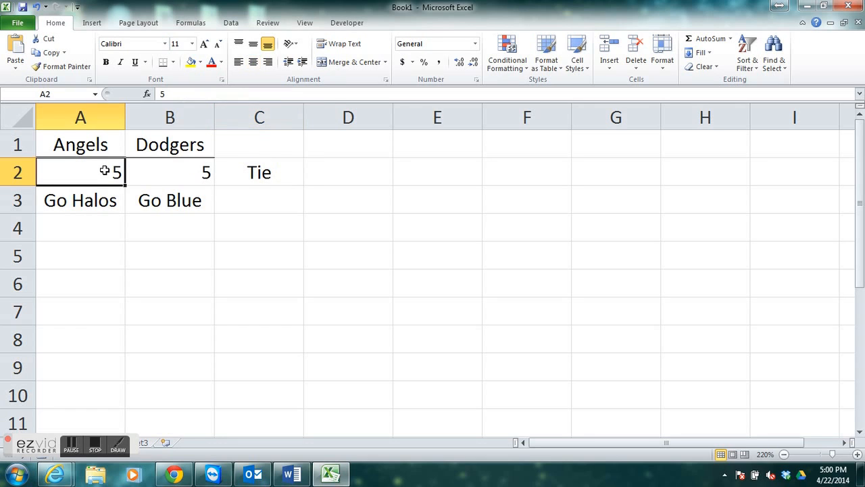
type("6")
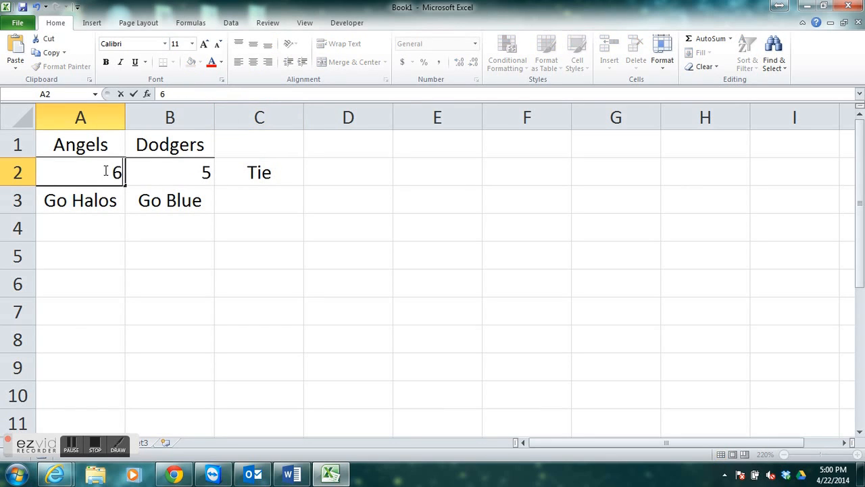
left_click(133, 94)
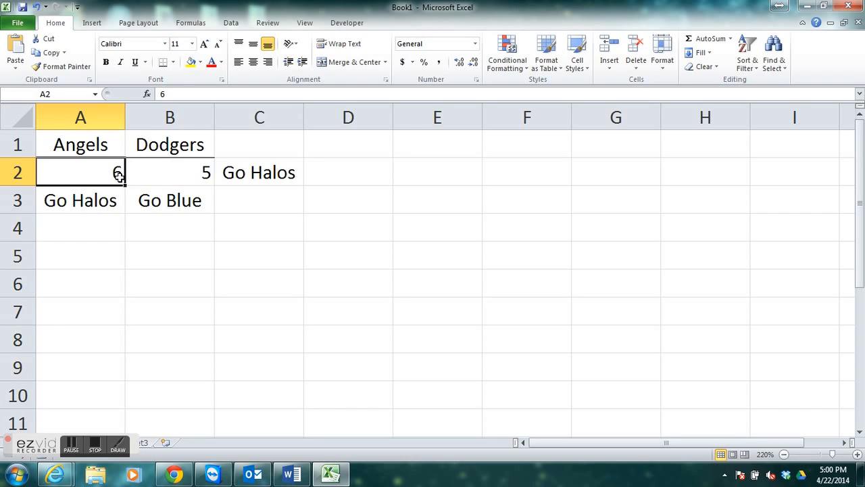
left_click(153, 175)
type("6")
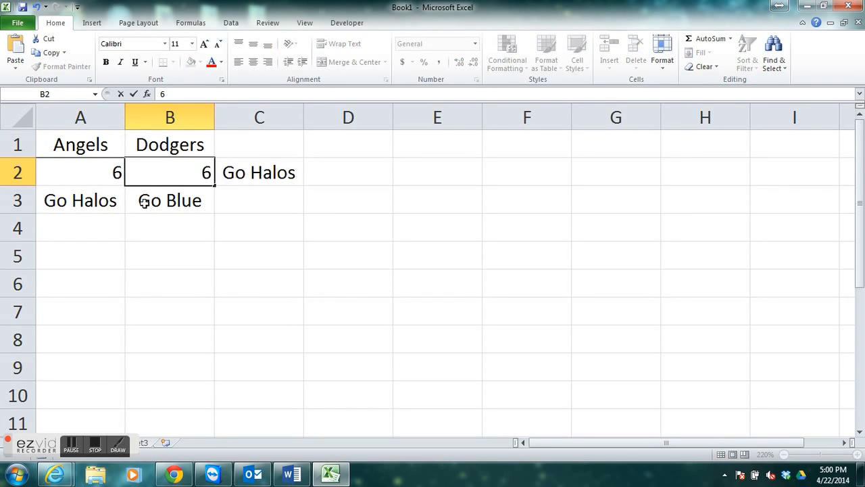
left_click(146, 227)
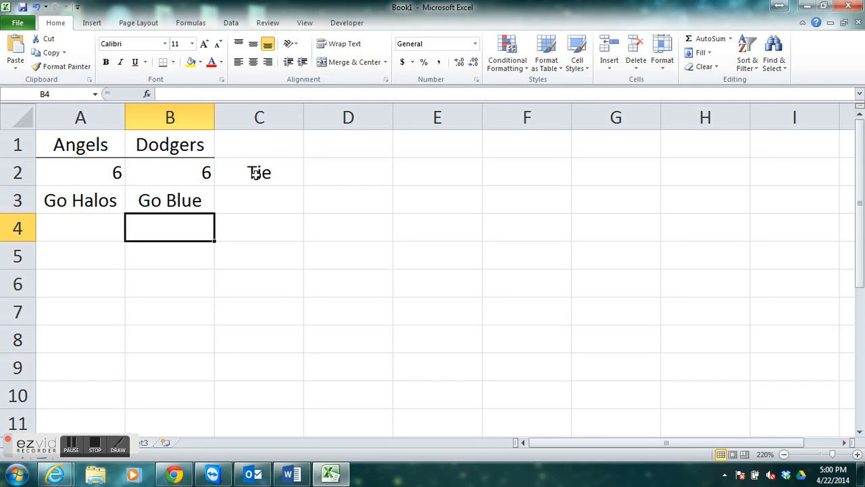
Set the Angels score in A2 to 4 so that the Dodgers lead.
left_click(98, 172)
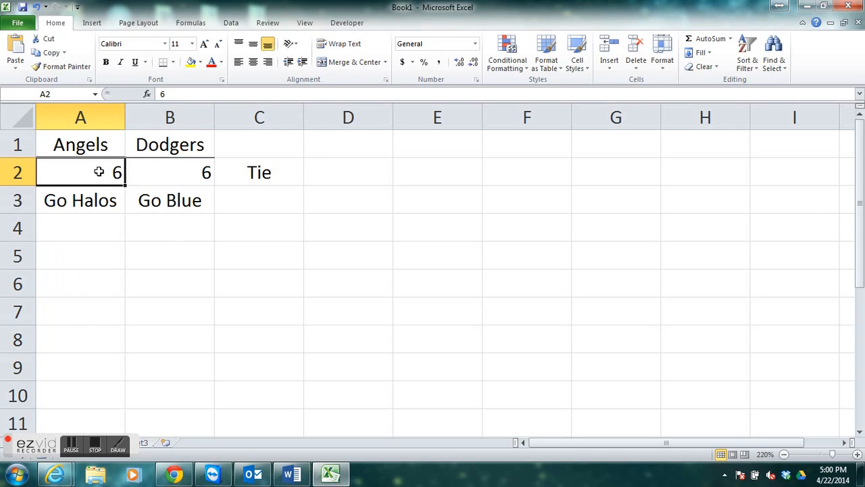
type("4")
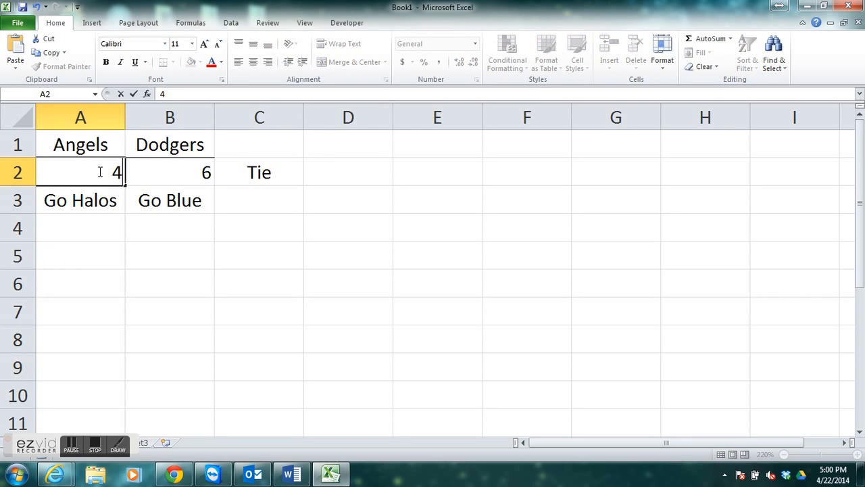
left_click(135, 94)
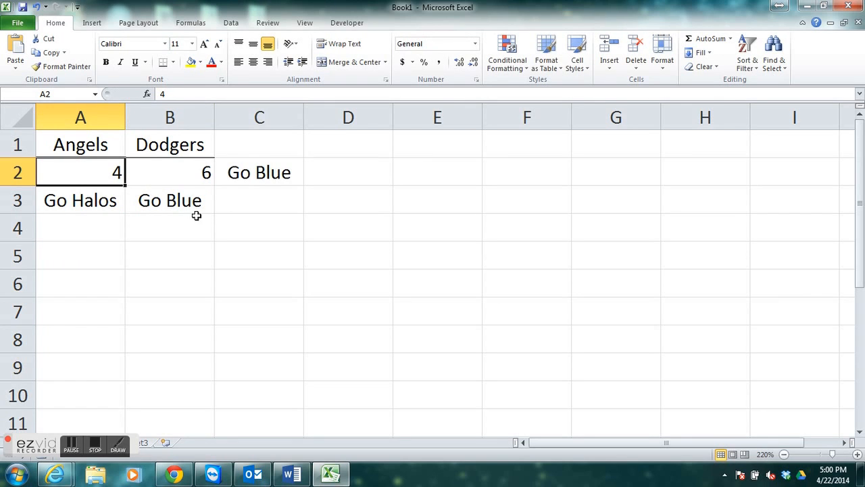
Change the nested IF's logical test in the C2 formula to A2<B2.
left_click(253, 175)
double_click(253, 174)
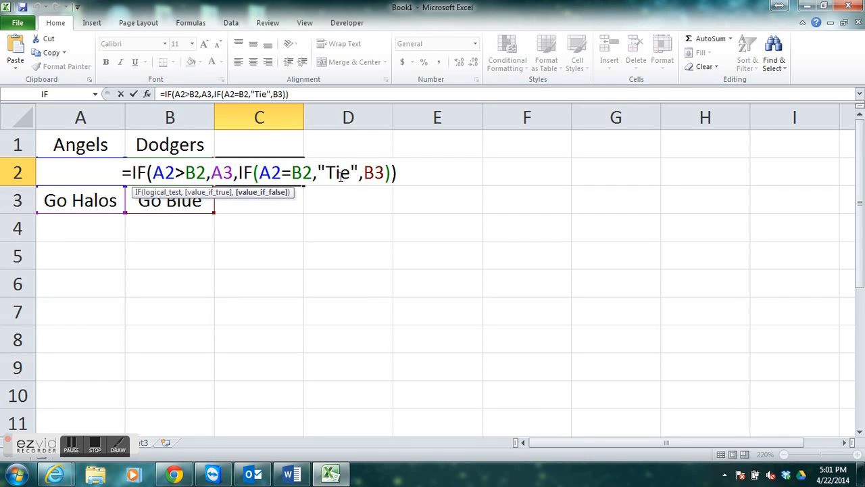
left_click(291, 173)
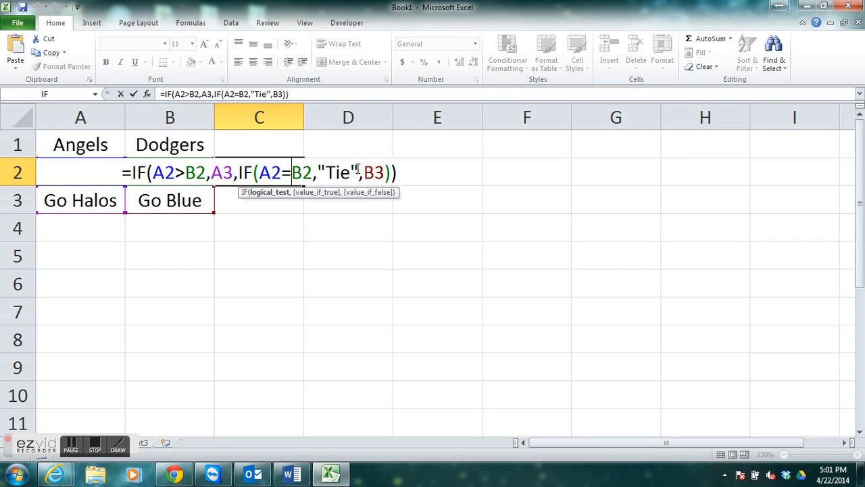
key("BackSpace")
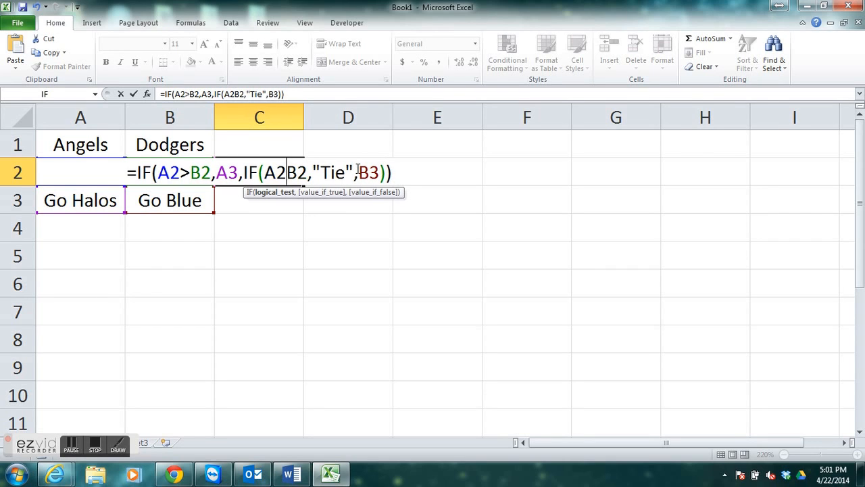
type("<")
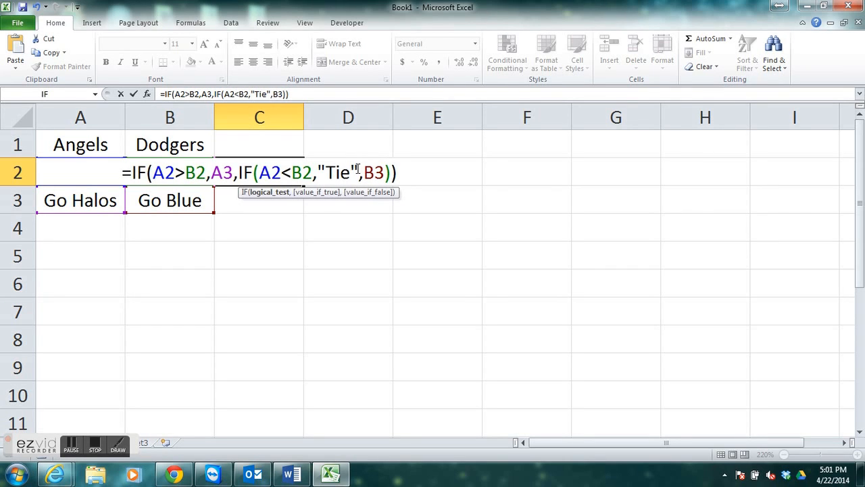
Replace the "Tie" text in the nested IF of C2 with a reference to B3 as the value if true.
left_click(327, 173)
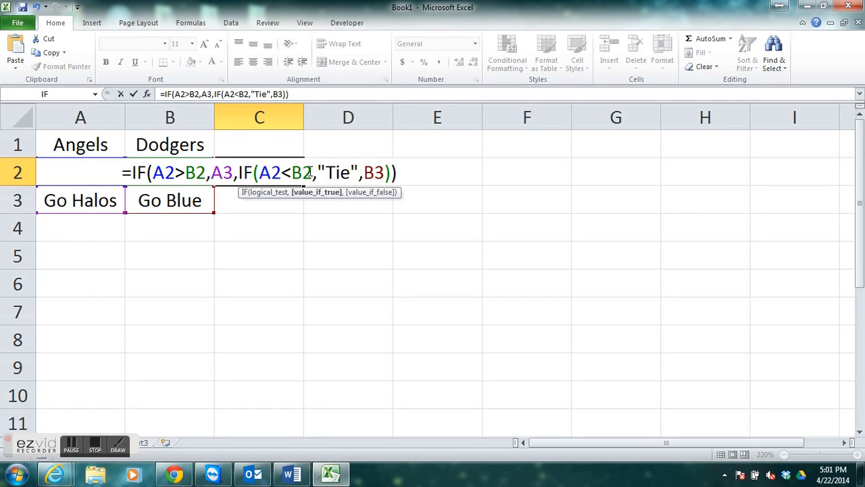
key("Delete")
key("Delete")
key("Delete")
key("Delete")
key("Delete")
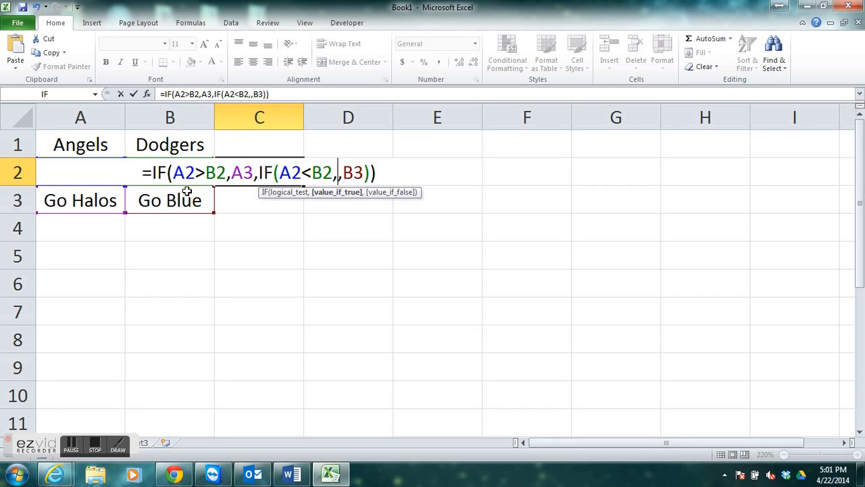
left_click(185, 195)
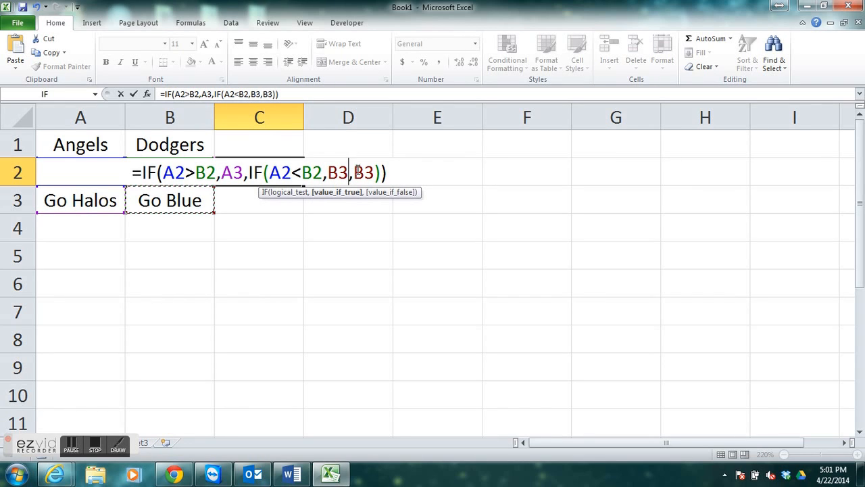
Replace the nested IF's value if false in C2 with the quoted text "Tie" and enter the formula.
left_click_drag(352, 172, 376, 173)
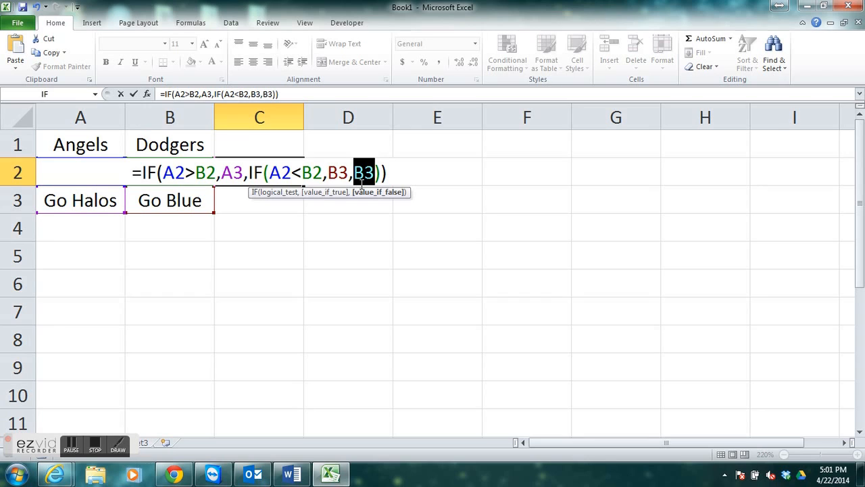
type("\"Tie\"")
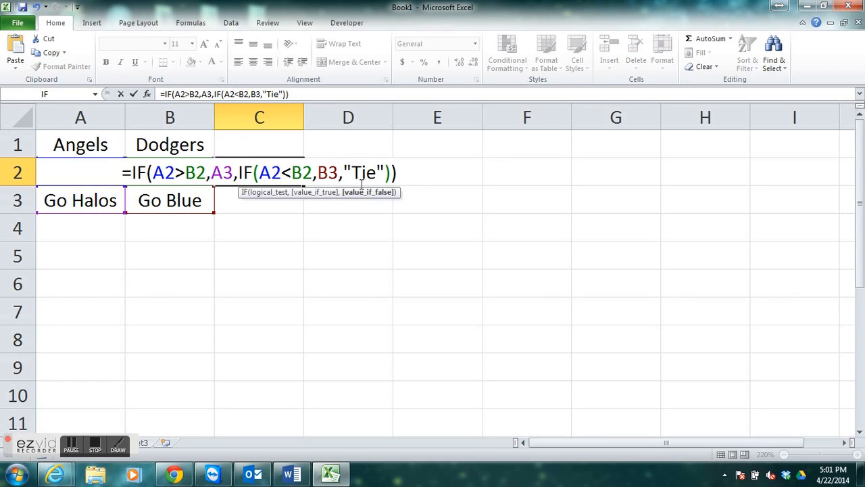
key("Return")
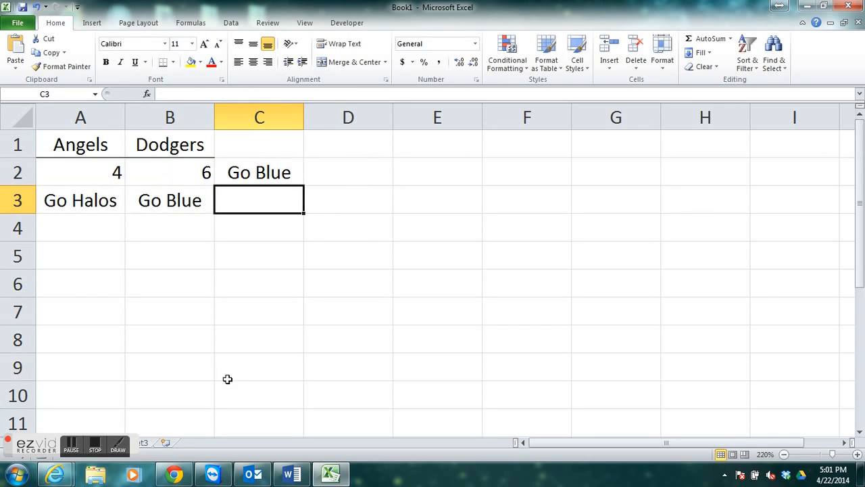
Set the Dodgers score in B2 to 4 to test the revised formula with tied scores.
left_click(171, 175)
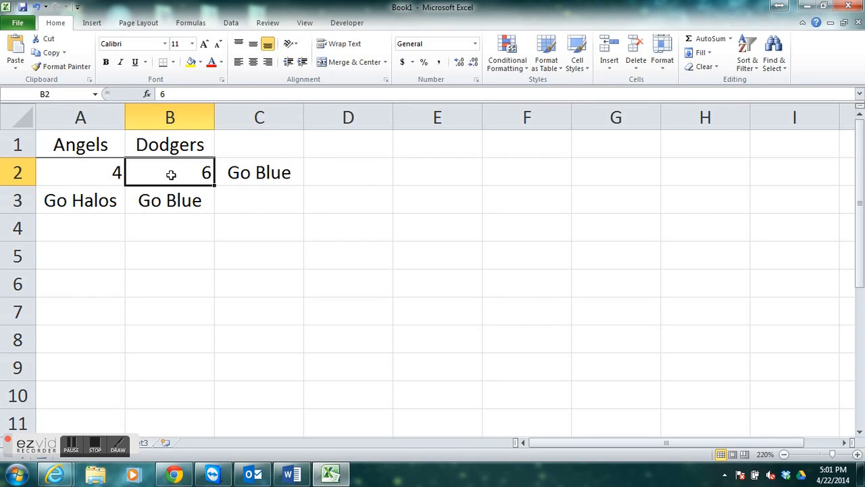
type("4")
left_click(177, 271)
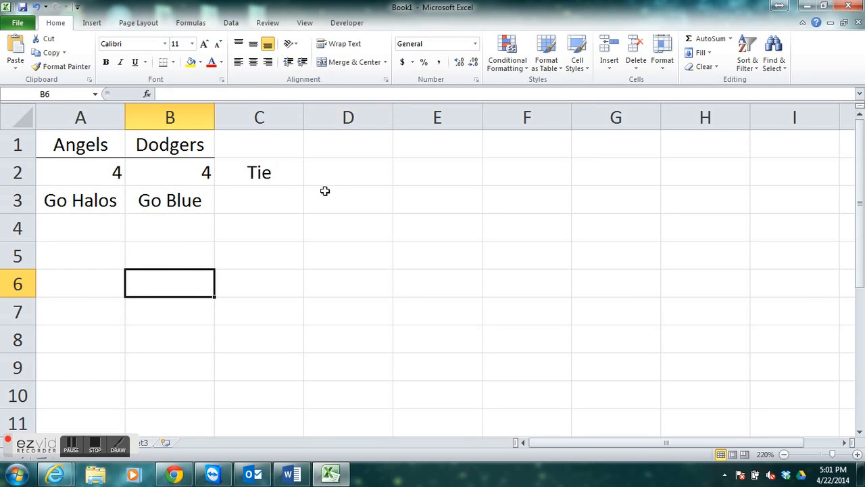
Review the revised nested IF formula in C2, leaving it as it is.
double_click(289, 177)
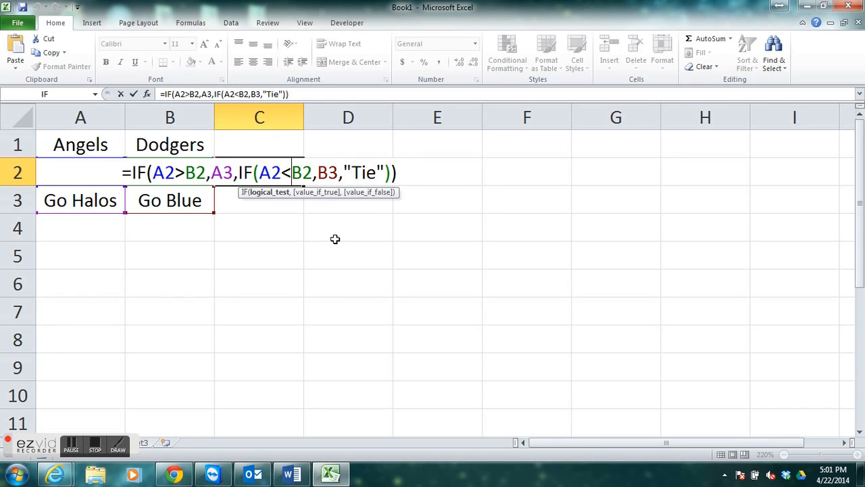
left_click(96, 447)
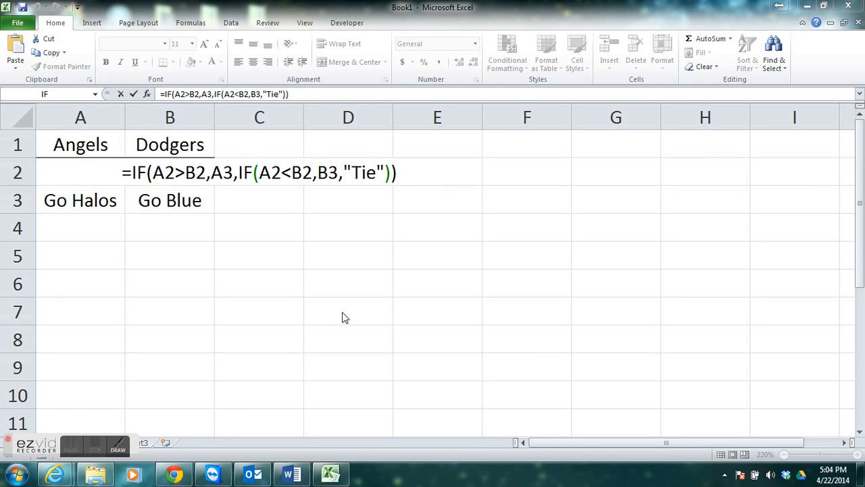
left_click(404, 4)
key("ctrl+Return")
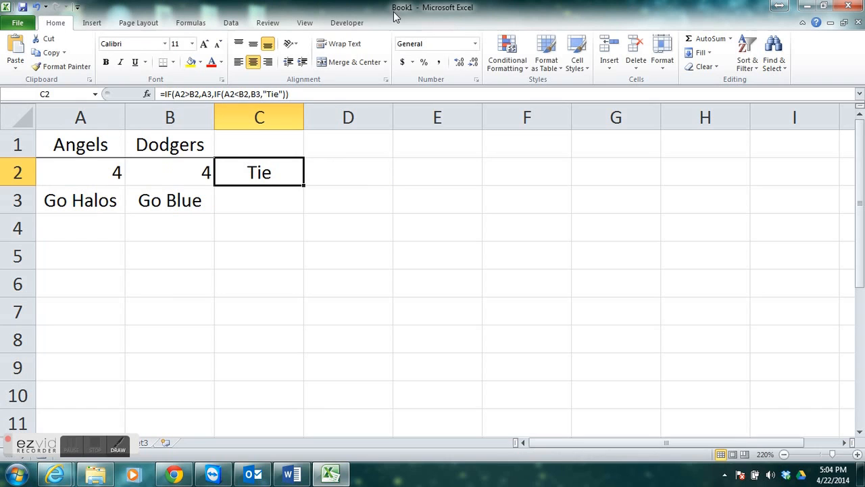
Browse for a workbook to open, going to OneDrive's 2014Spring folder, then CIT108-TTH-7PM-31607 and its StudentFiles subfolder.
left_click(20, 24)
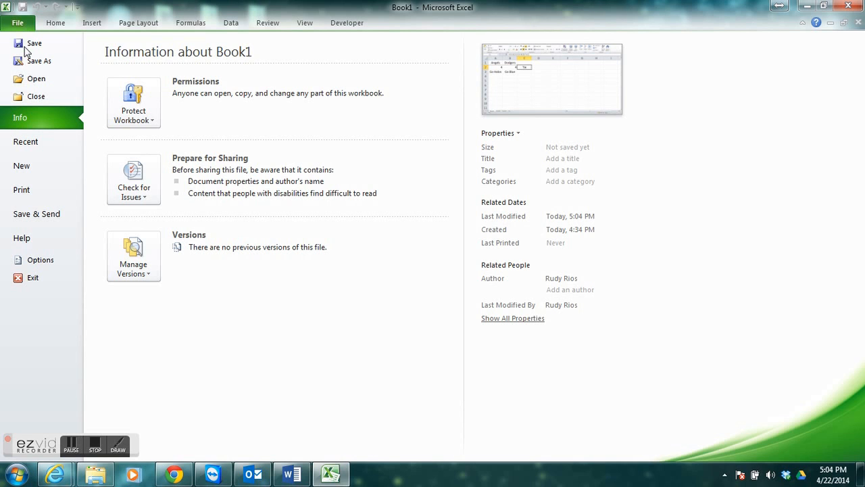
key("Escape")
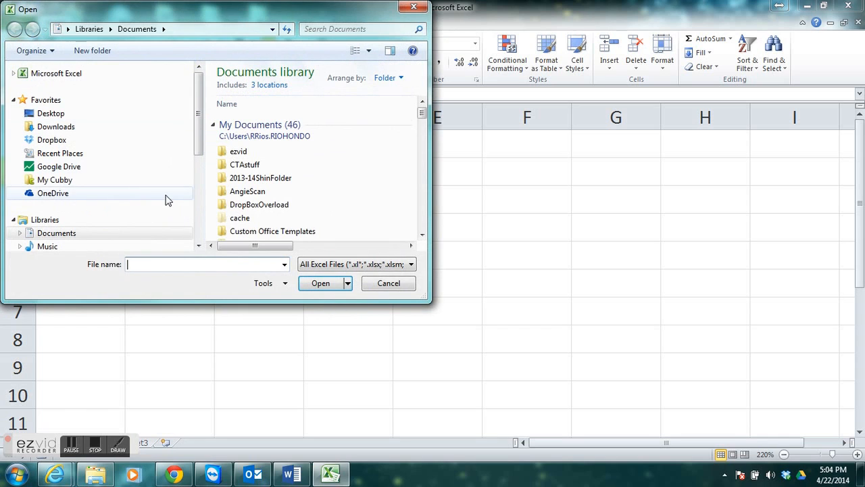
left_click(48, 197)
double_click(247, 101)
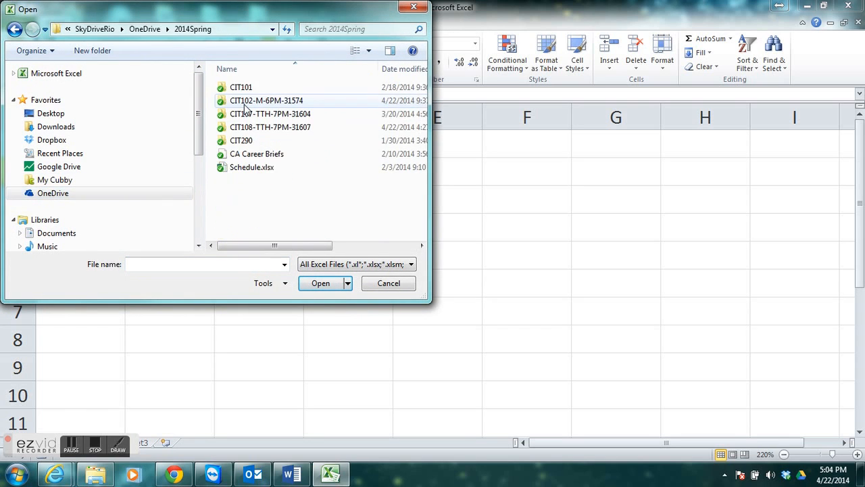
double_click(244, 132)
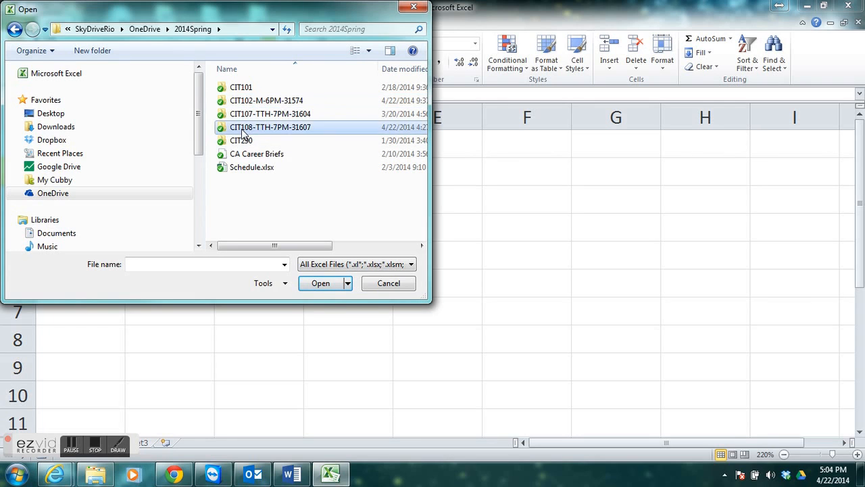
double_click(250, 87)
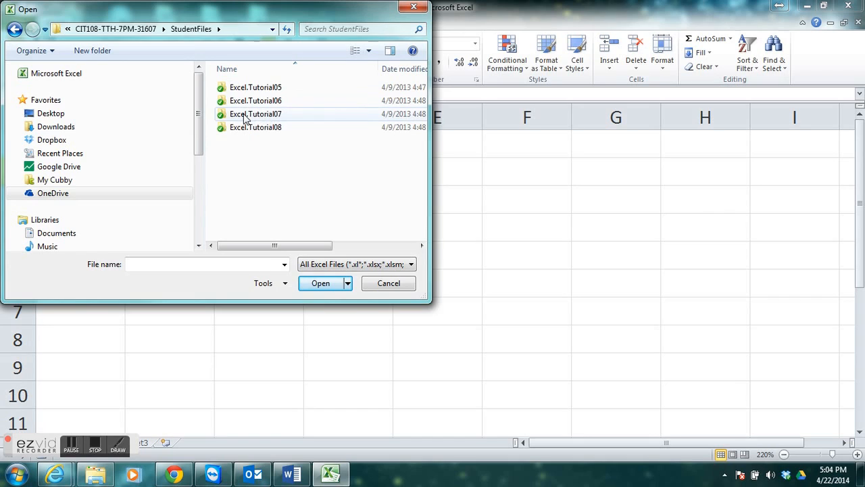
Open the Talent Tracs.xlsx workbook from the Excel.Tutorial07, Excel7, Tutorial folder.
double_click(245, 115)
double_click(245, 89)
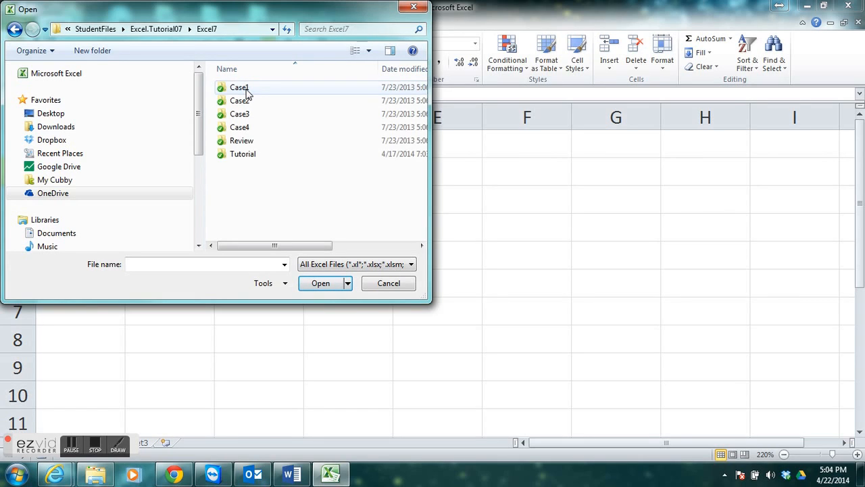
double_click(256, 156)
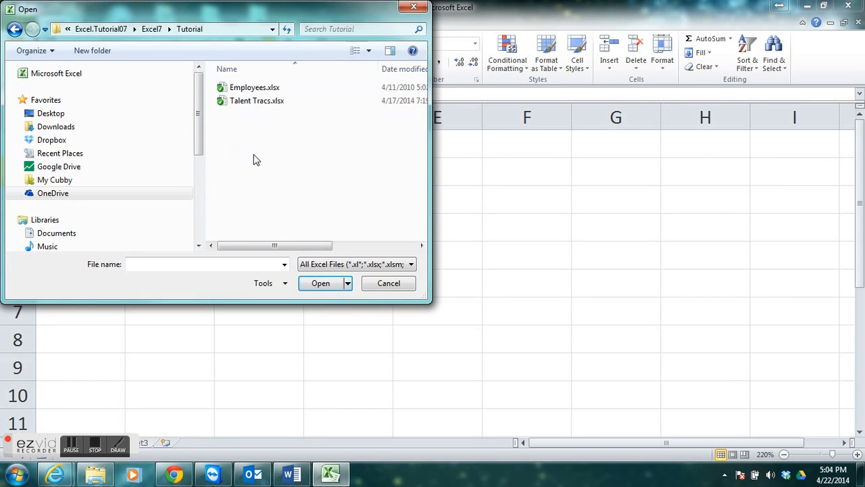
left_click(265, 108)
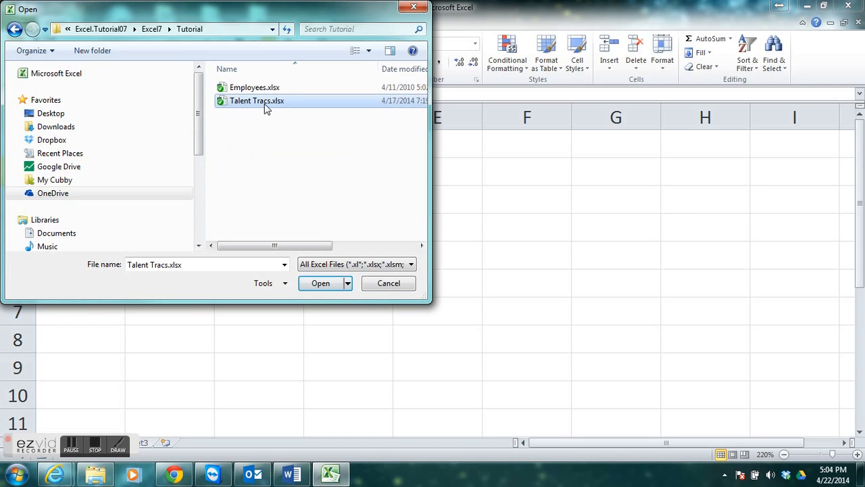
left_click(324, 283)
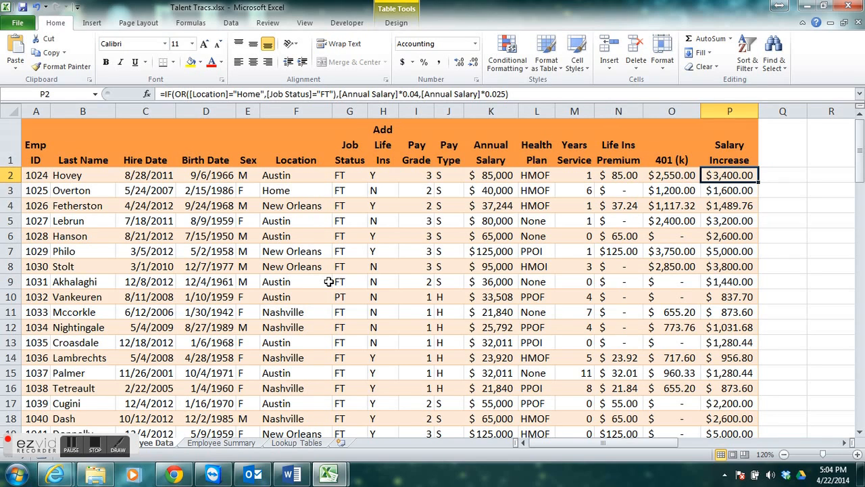
Add a new table column with the header "Bonus" in Q1, next to Salary Increase.
left_click(786, 155)
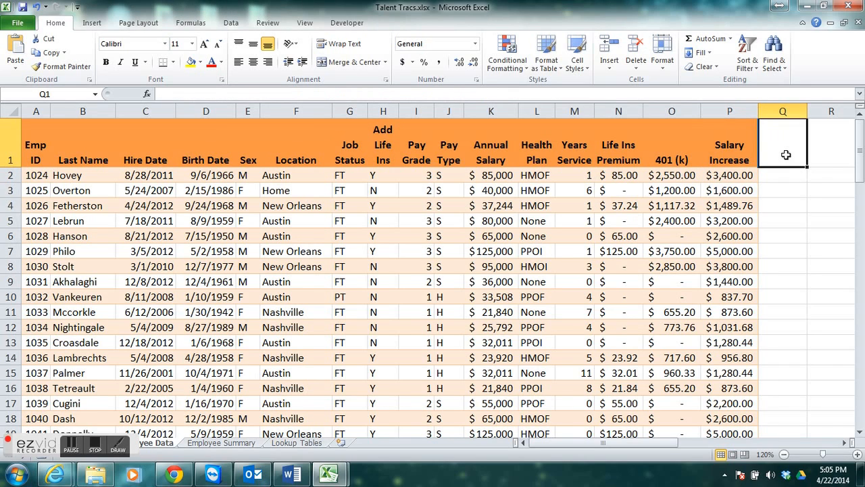
left_click(677, 151)
left_click(563, 222)
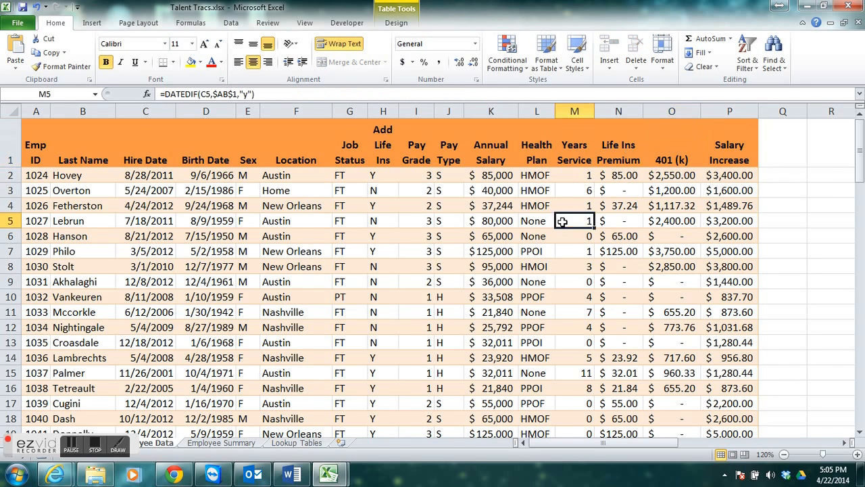
left_click(775, 147)
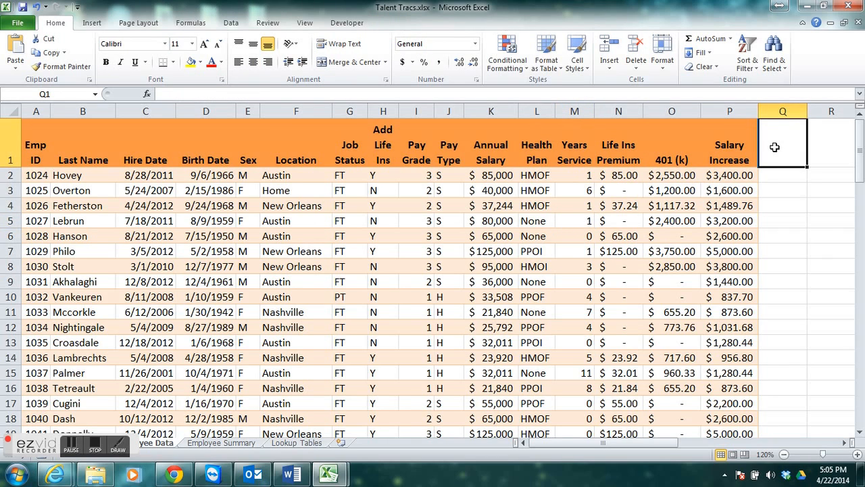
type("Bonus")
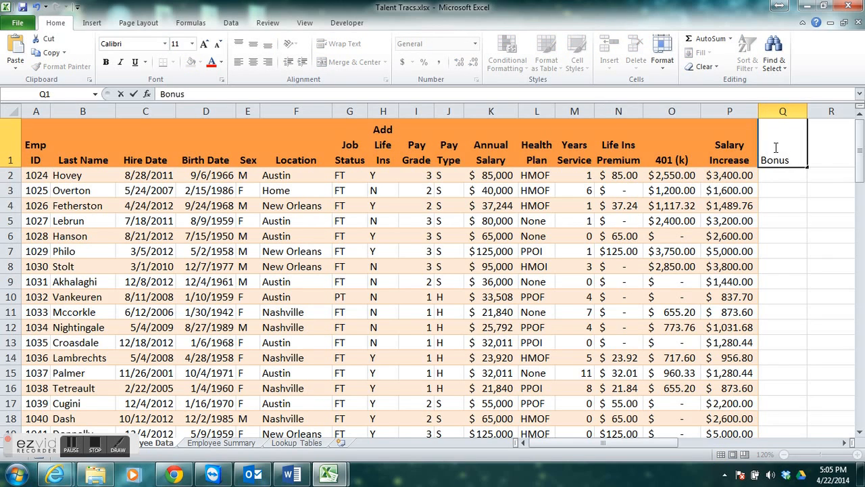
key("Return")
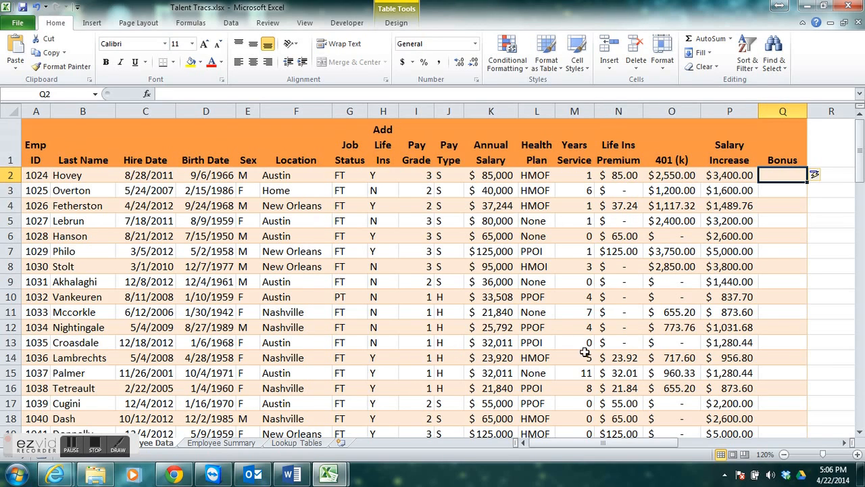
Insert an IF function from the Logical category into Q2, the first cell of the Bonus column.
left_click_drag(847, 443, 846, 443)
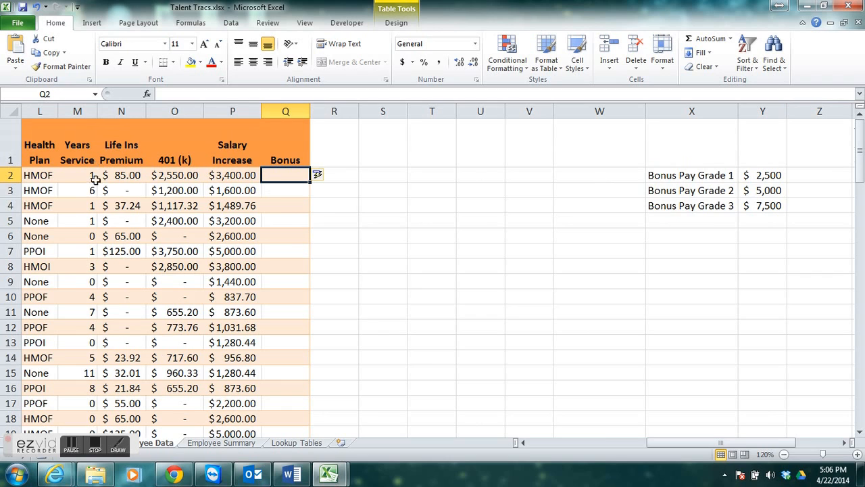
left_click_drag(660, 443, 593, 443)
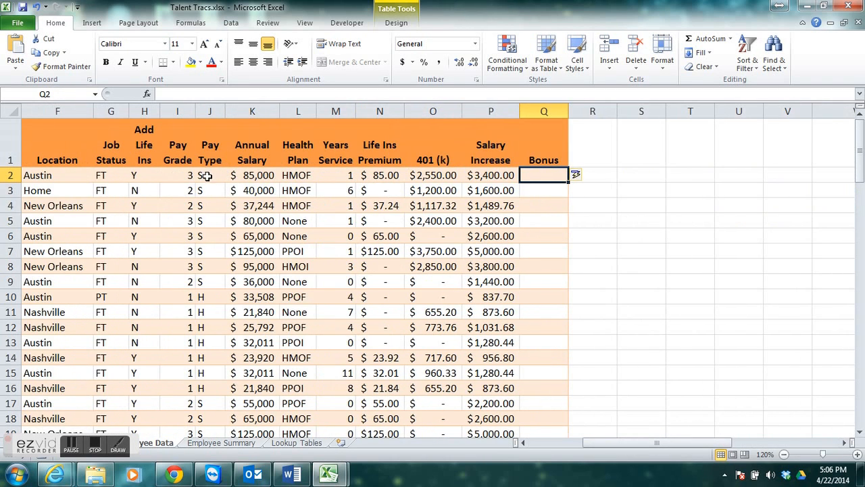
left_click_drag(635, 444, 701, 446)
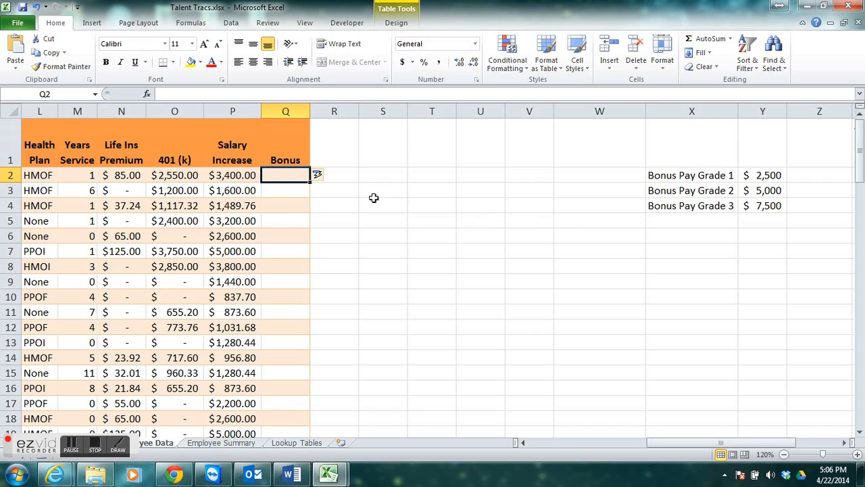
left_click(148, 95)
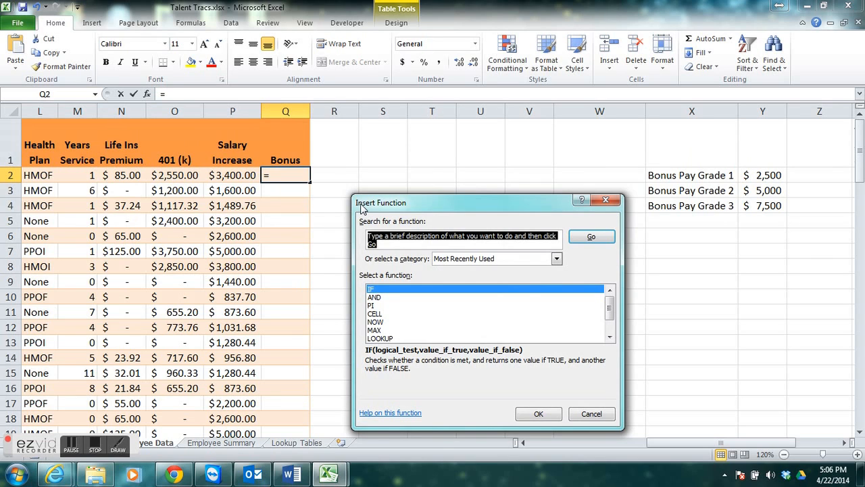
left_click(555, 259)
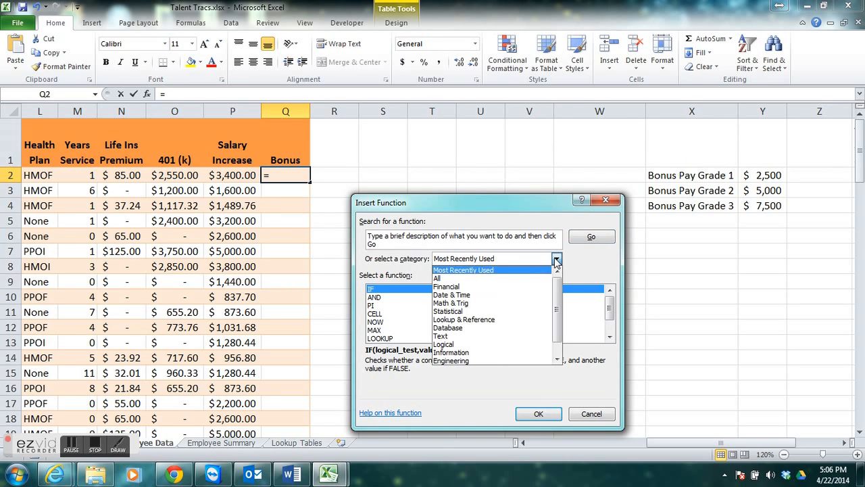
left_click(448, 345)
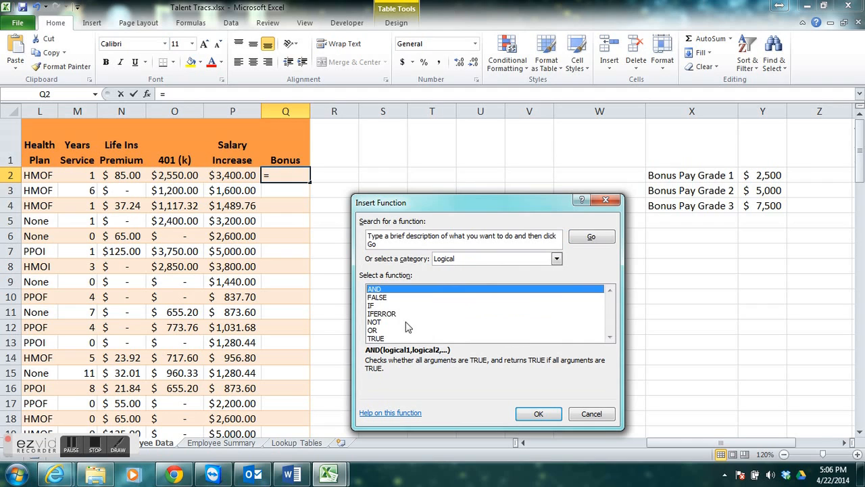
left_click(373, 305)
left_click(544, 414)
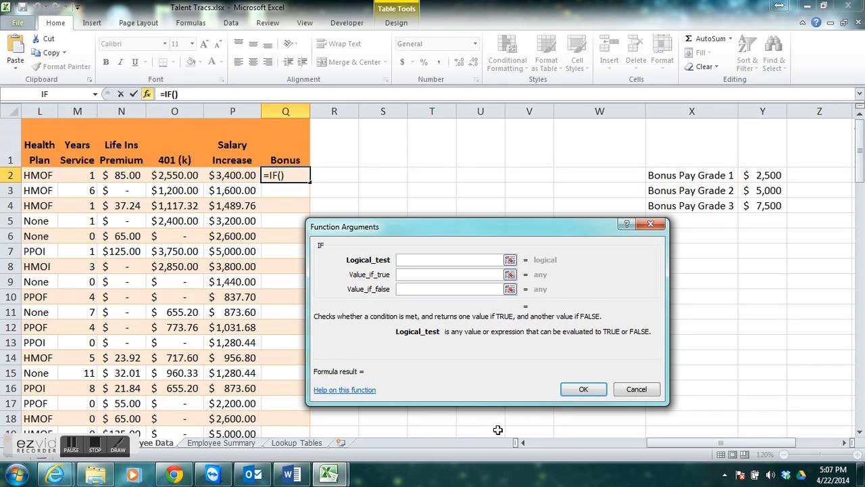
Set the IF function's logical test in Q2 to [Pay Type]=1.
left_click_drag(673, 442, 600, 444)
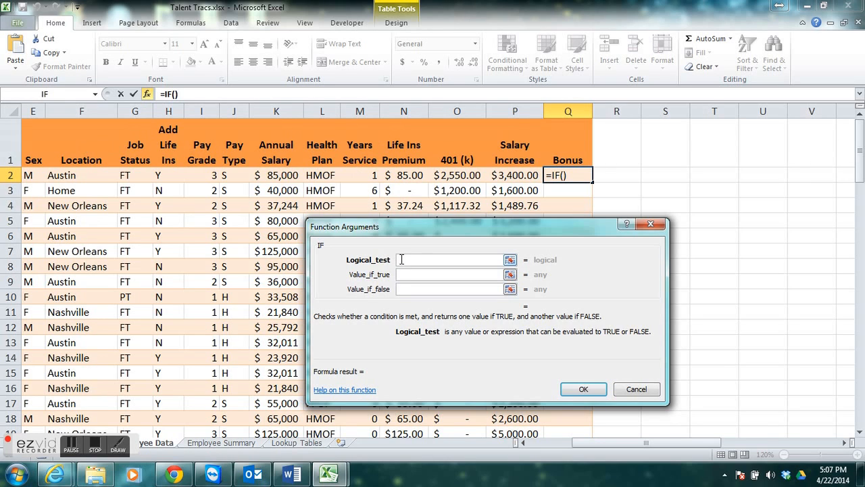
type("[")
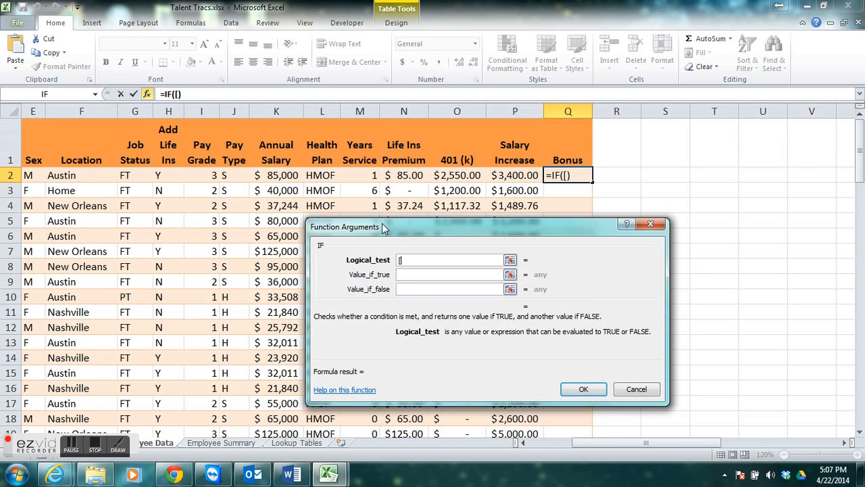
type("Pay")
type("pe")
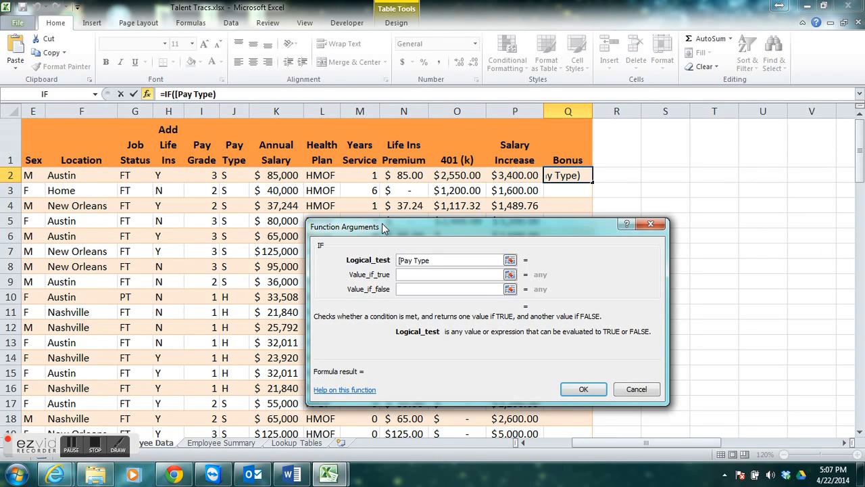
type("]")
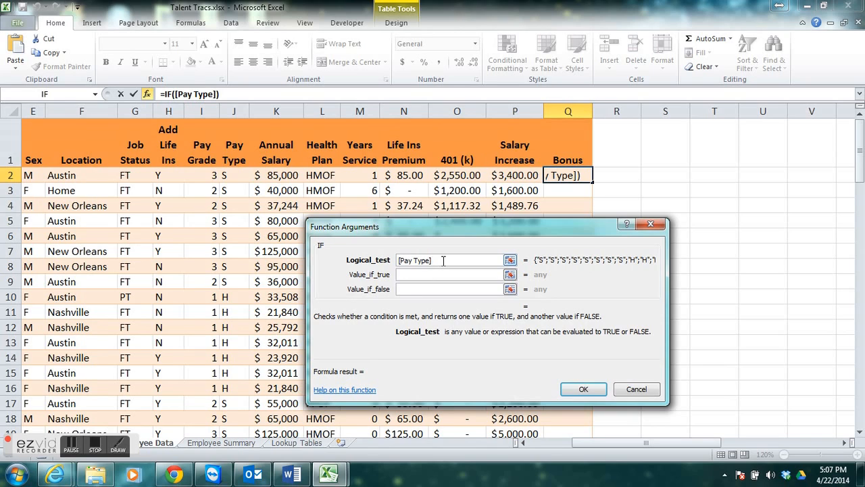
type("=1")
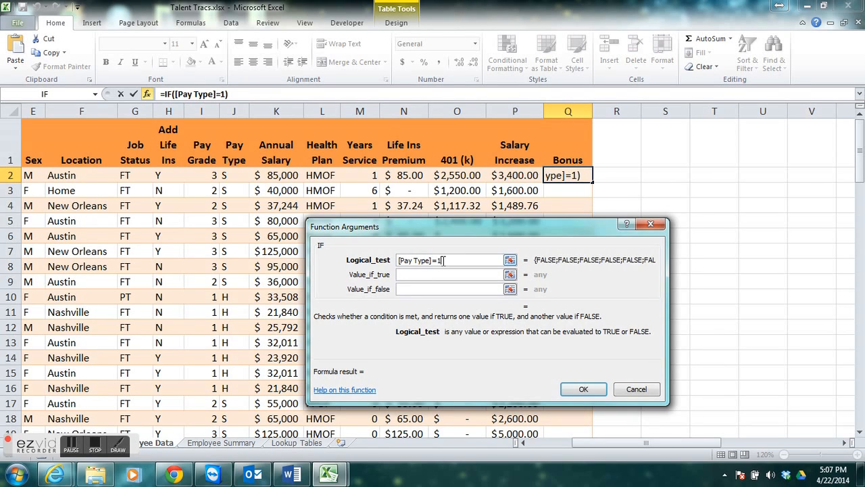
Set the IF function's value if true to the Bonus Pay Grade 1 amount as the absolute reference $Y$2.
left_click(418, 276)
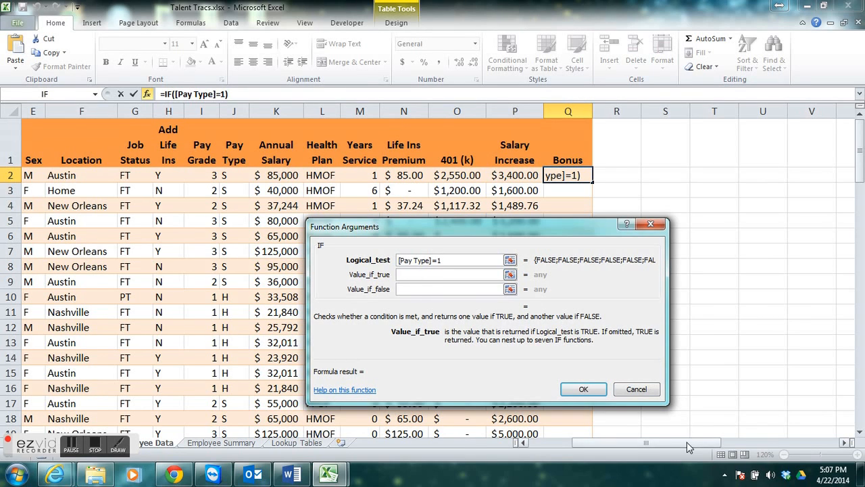
left_click_drag(688, 446, 753, 446)
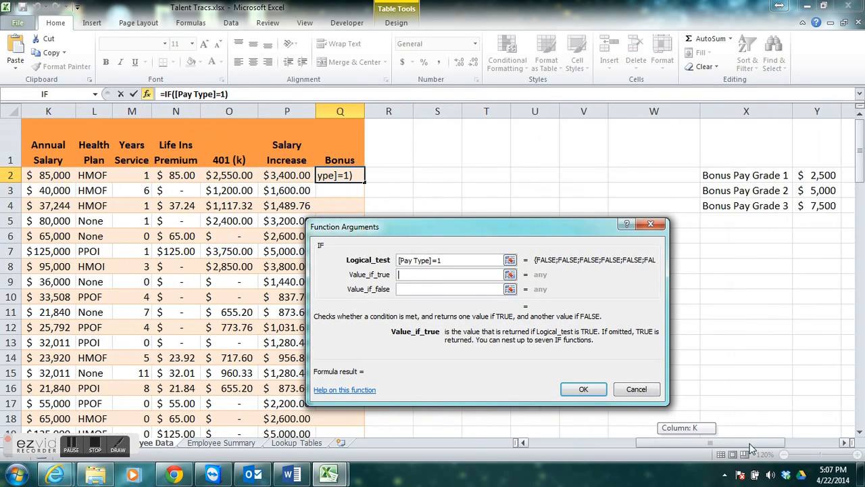
left_click(820, 174)
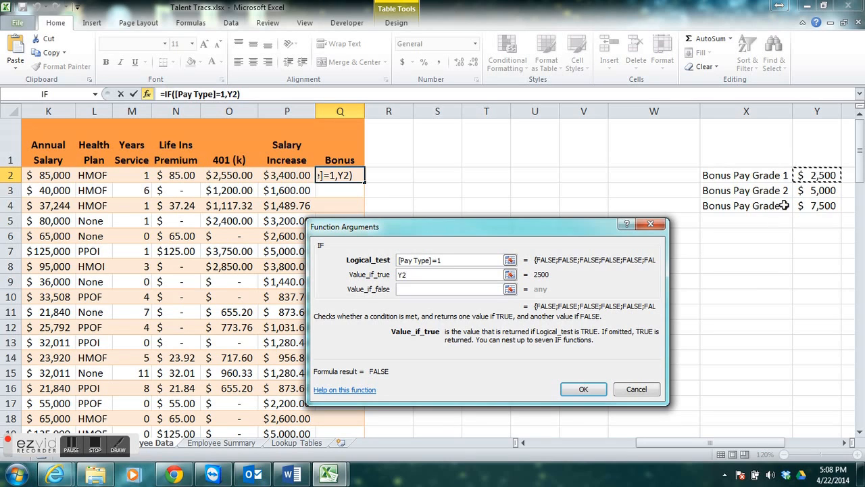
left_click(429, 274)
key("F4")
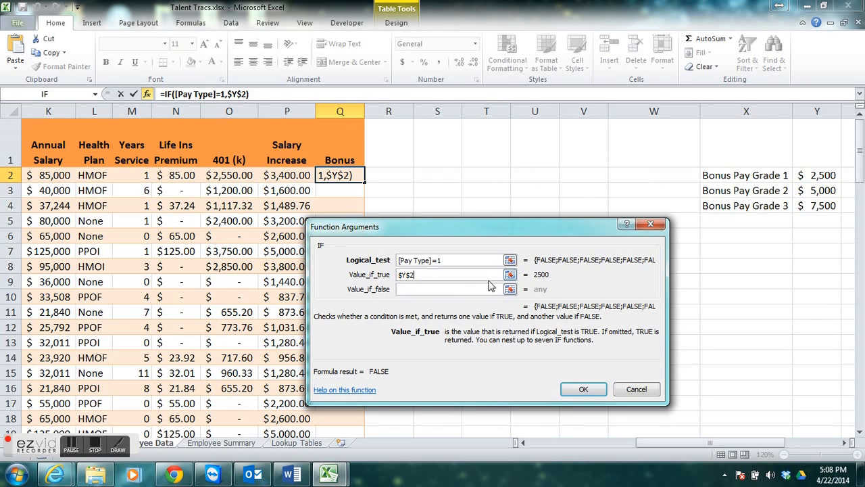
Start a nested IF function as the value if false, with the logical test [Pay Type]=2.
left_click(435, 289)
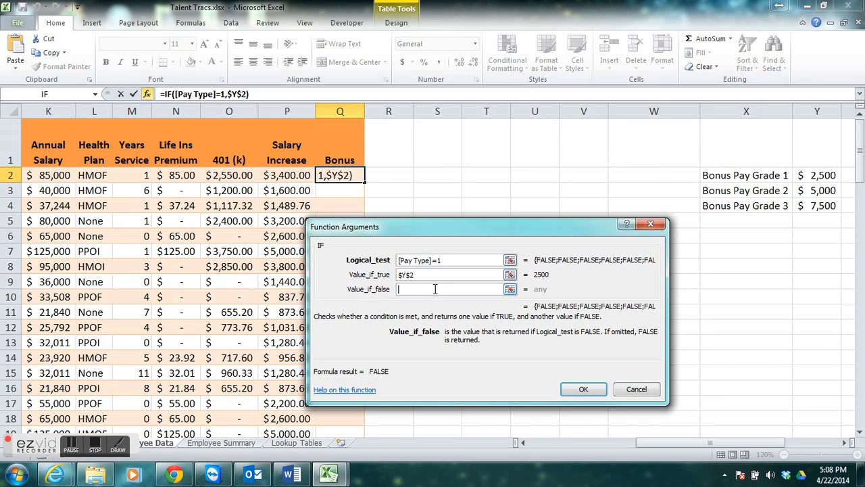
type("IF")
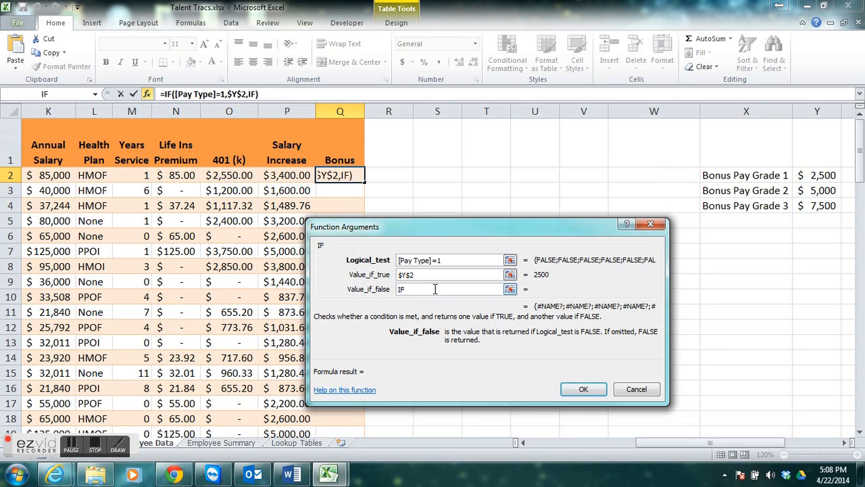
type("(")
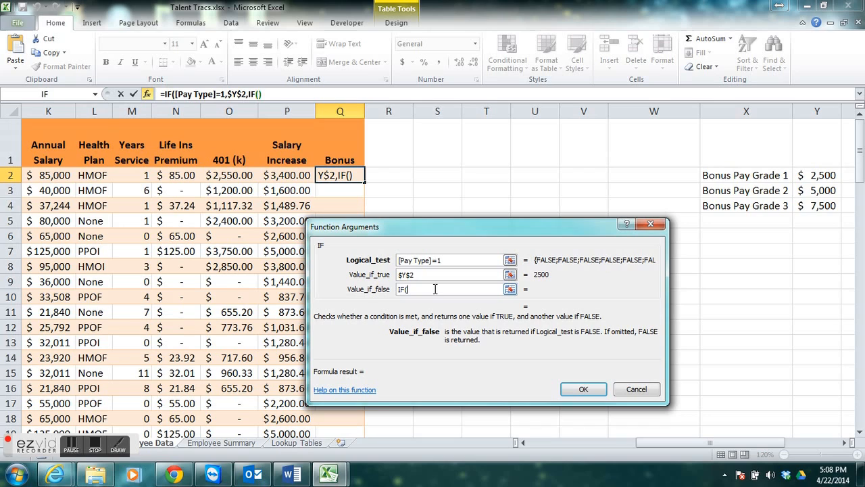
type("[Pay Type")
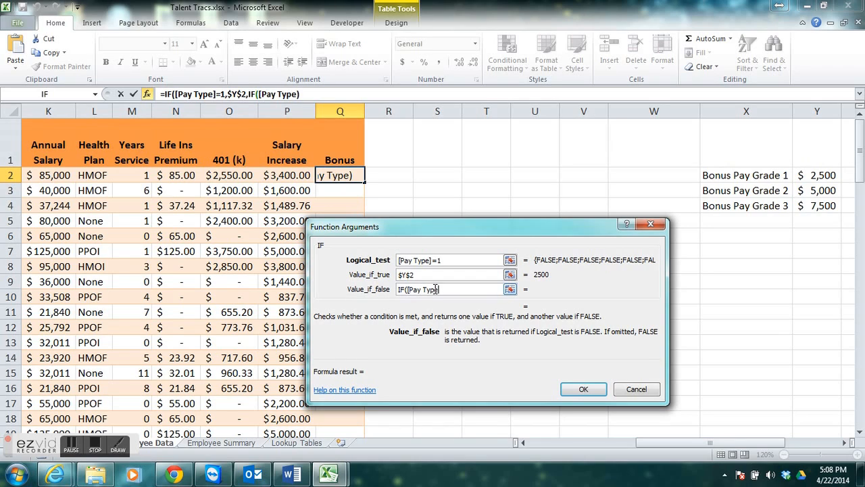
type("]=2,")
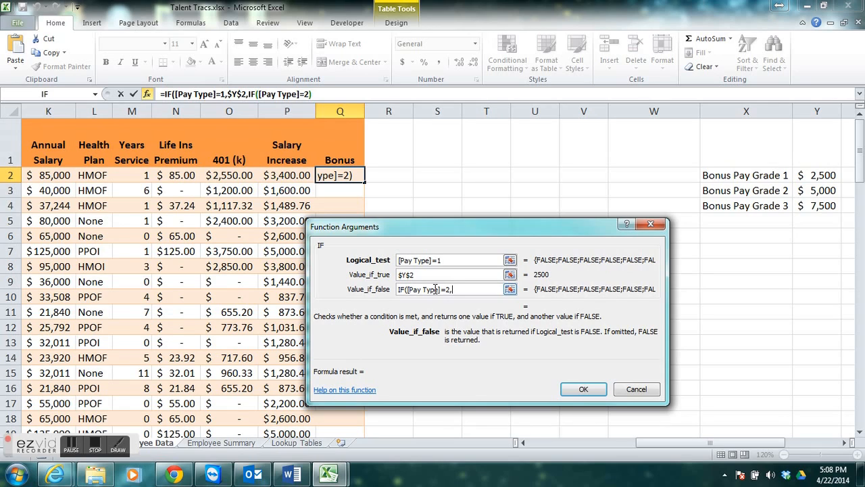
Complete the nested IF with the absolute references $Y$3 if true and $Y$4 if false, and apply the formula to the Bonus column.
left_click(818, 190)
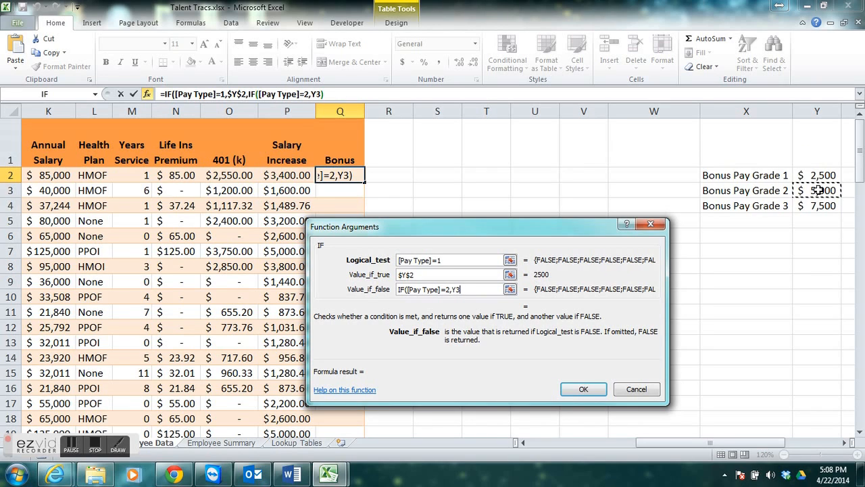
key("F4")
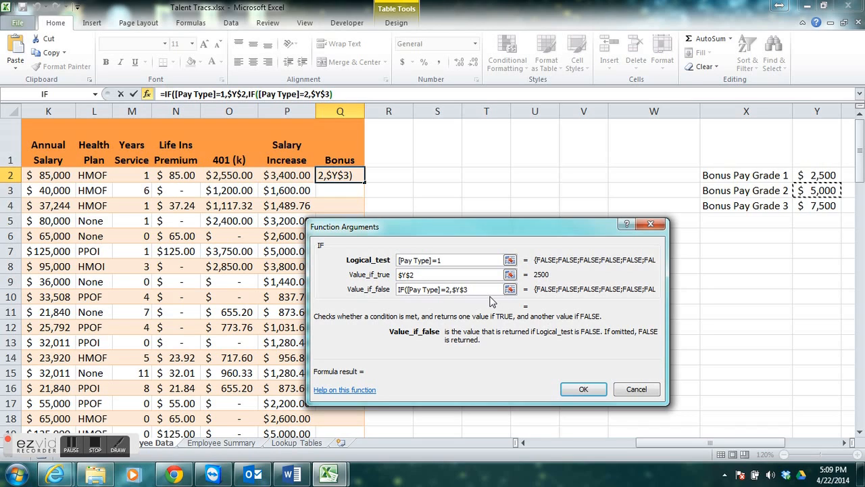
type(",")
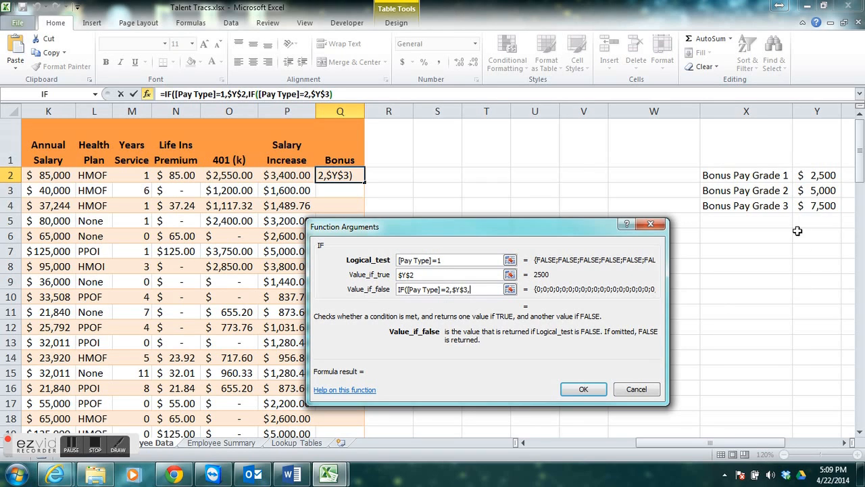
left_click(808, 206)
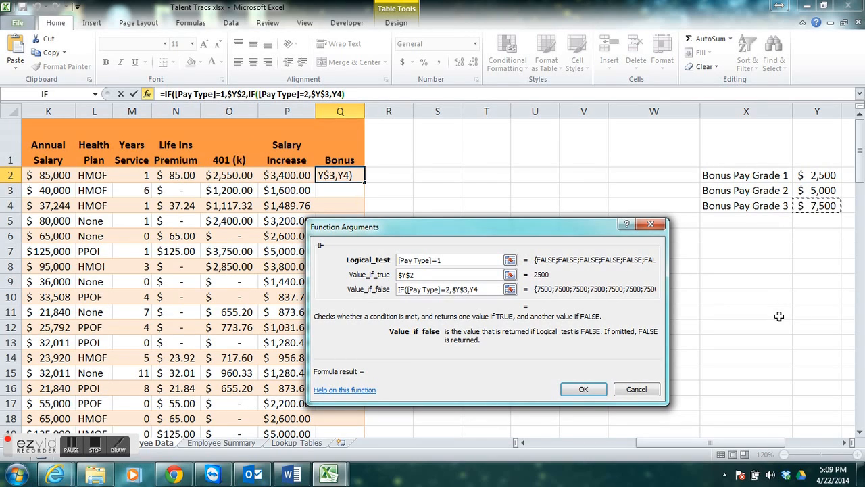
key("F4")
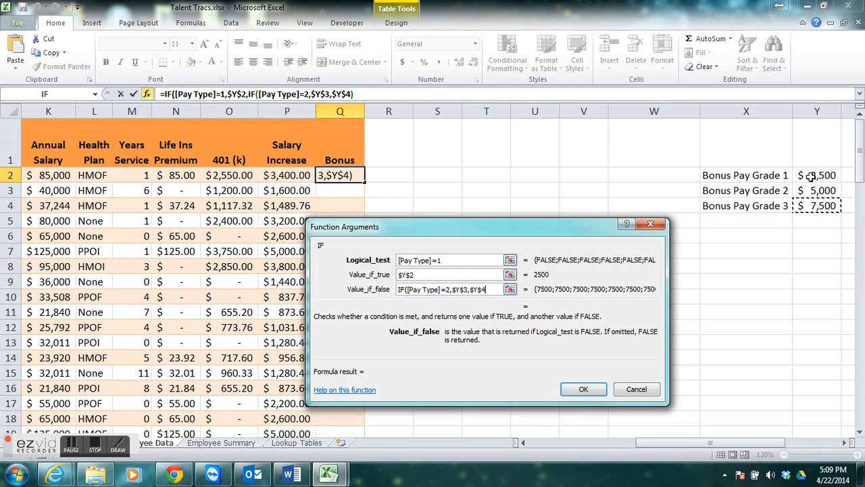
left_click(509, 275)
type(")")
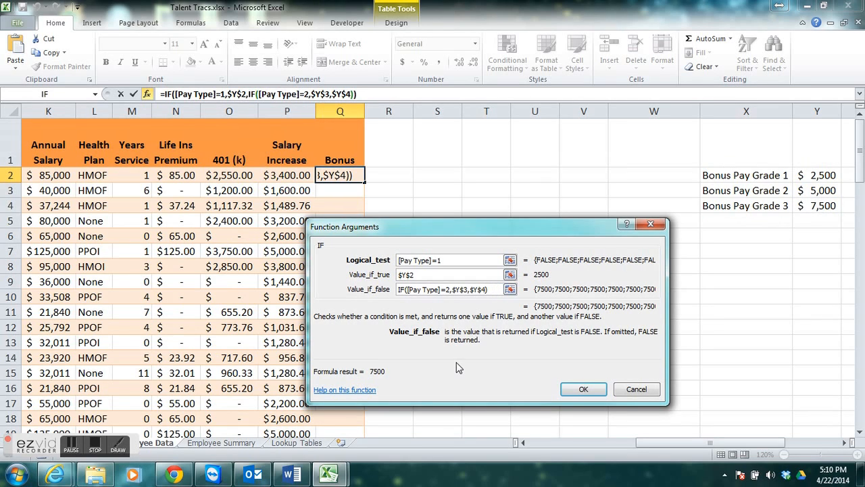
left_click(584, 390)
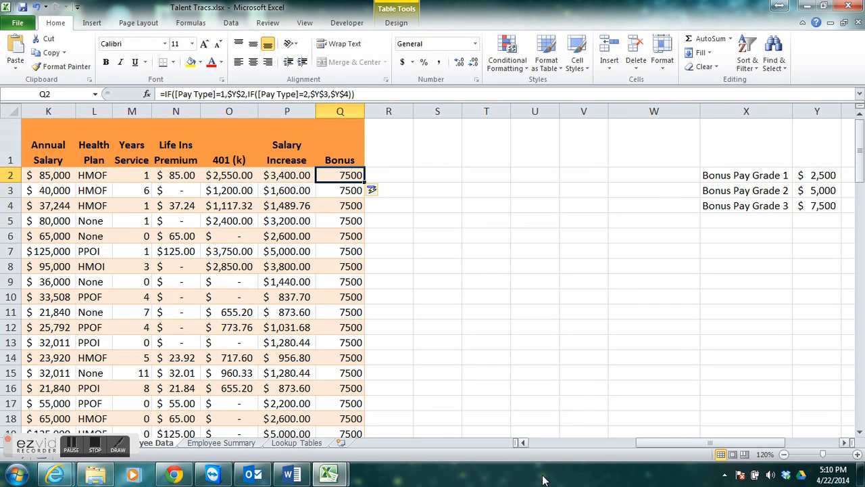
Fill the formula in Q2 down the Bonus column.
left_click_drag(661, 445, 605, 445)
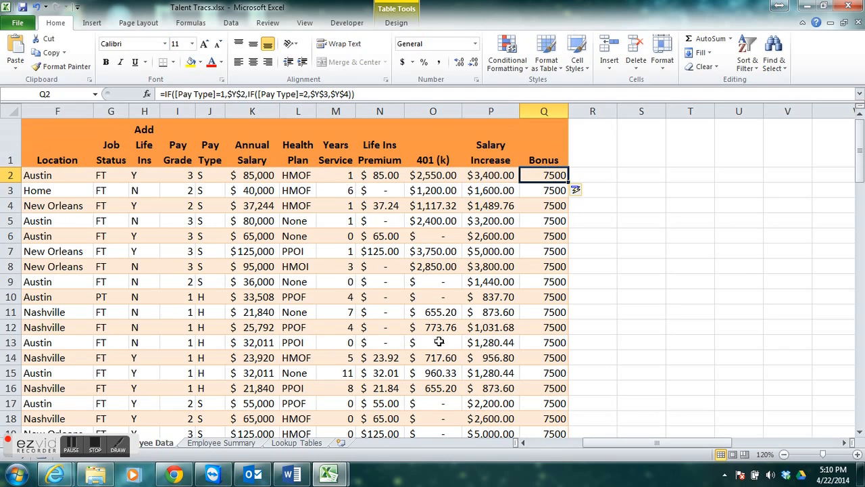
mouse_move(656, 444)
left_mouse_down()
mouse_move(695, 441)
mouse_move(648, 440)
mouse_move(715, 438)
mouse_move(666, 442)
left_mouse_up()
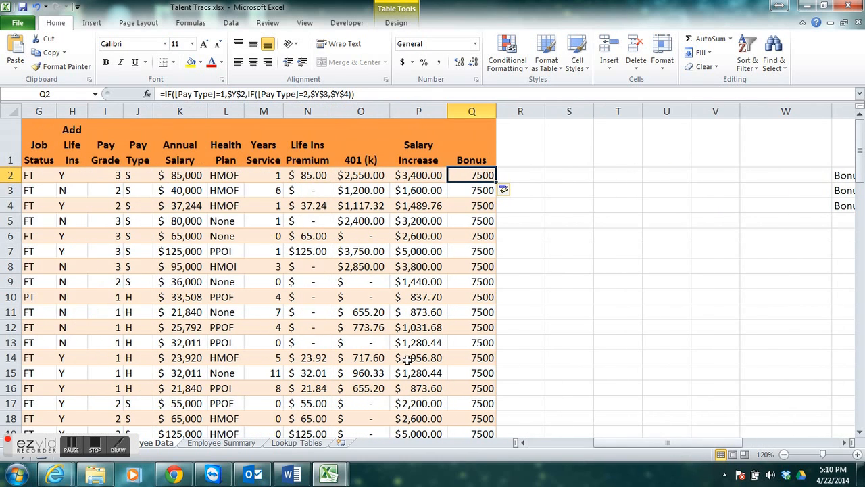
left_click(508, 192)
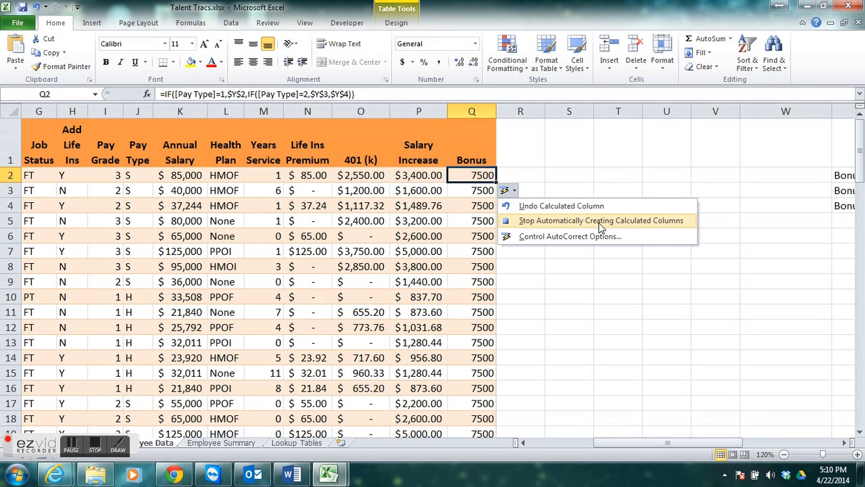
left_click(483, 174)
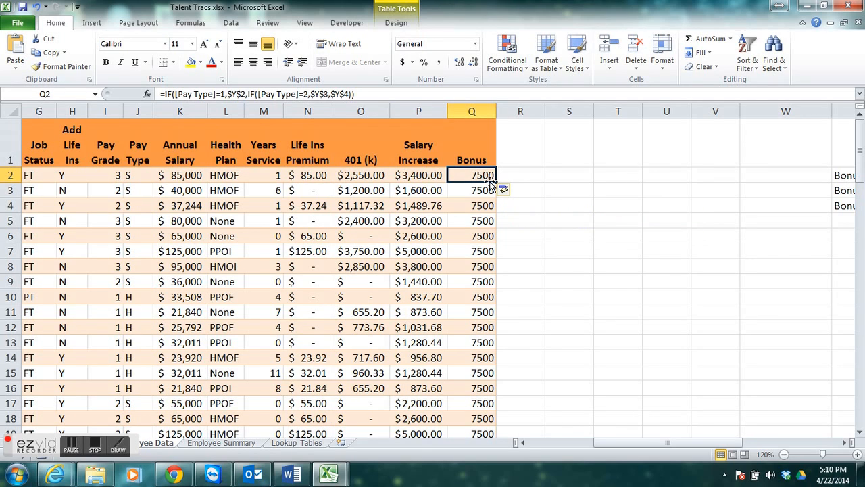
double_click(497, 182)
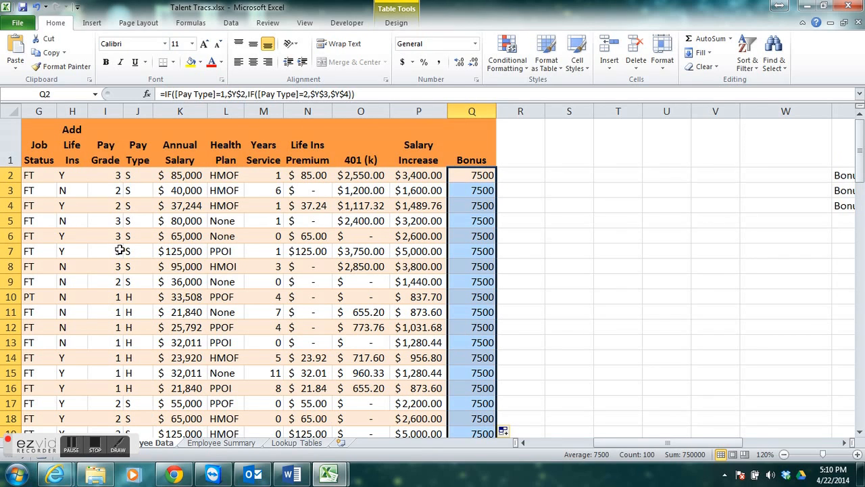
Reopen the IF function's arguments for Q2 and change its logical test to [Pay Grade]=1.
left_click(489, 176)
left_click(146, 94)
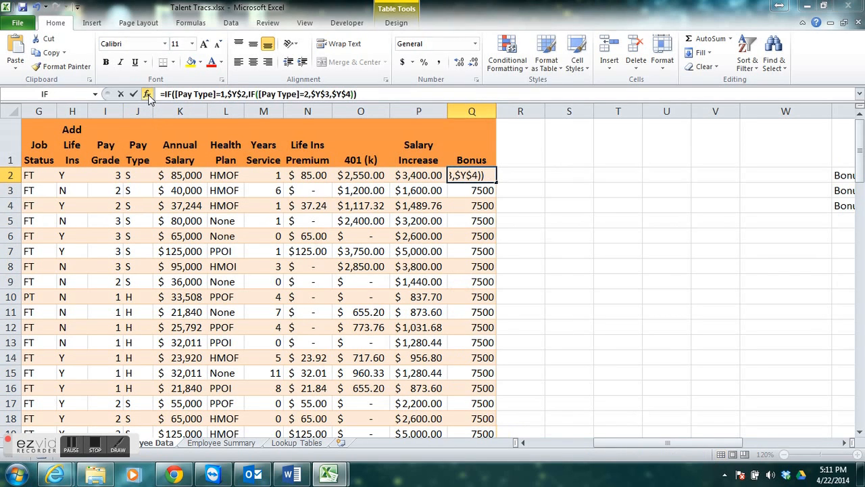
left_click_drag(498, 231, 581, 221)
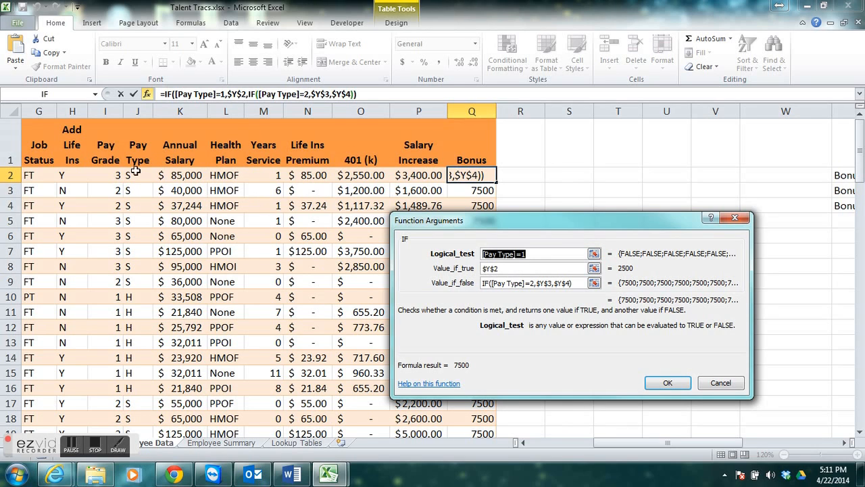
left_click(531, 253)
key("BackSpace")
key("BackSpace")
key("BackSpace")
key("BackSpace")
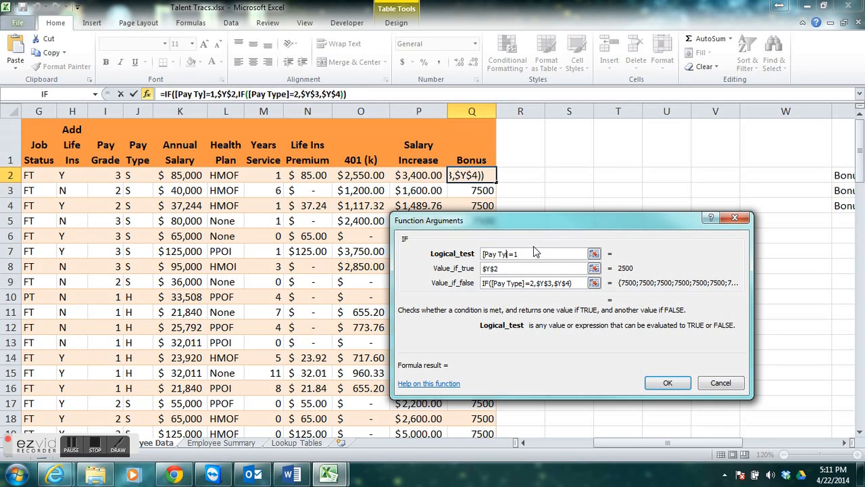
type("Grade")
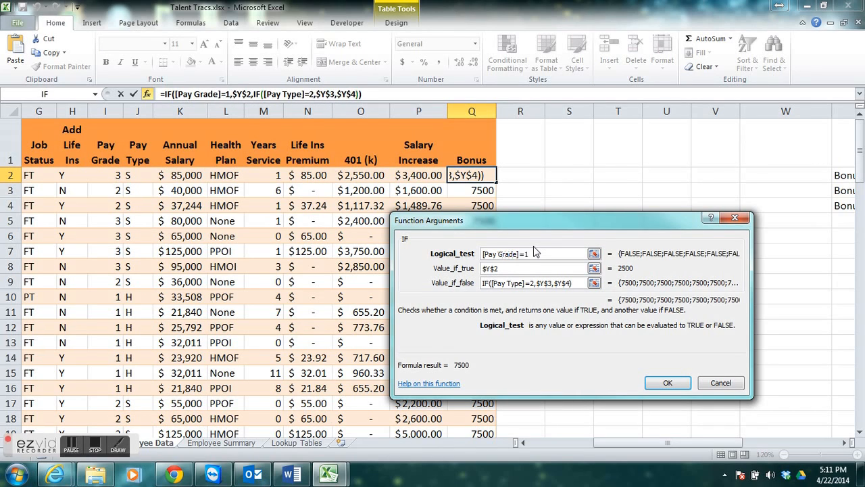
Change the nested IF's logical test to [Pay Grade]=2 and apply the corrected formula to the Bonus column.
left_click(519, 283)
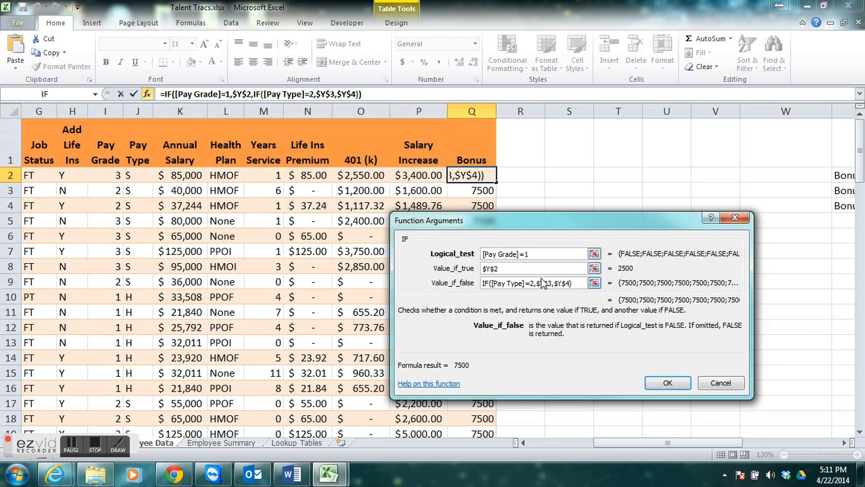
left_click(524, 285)
key("BackSpace")
key("BackSpace")
key("BackSpace")
key("BackSpace")
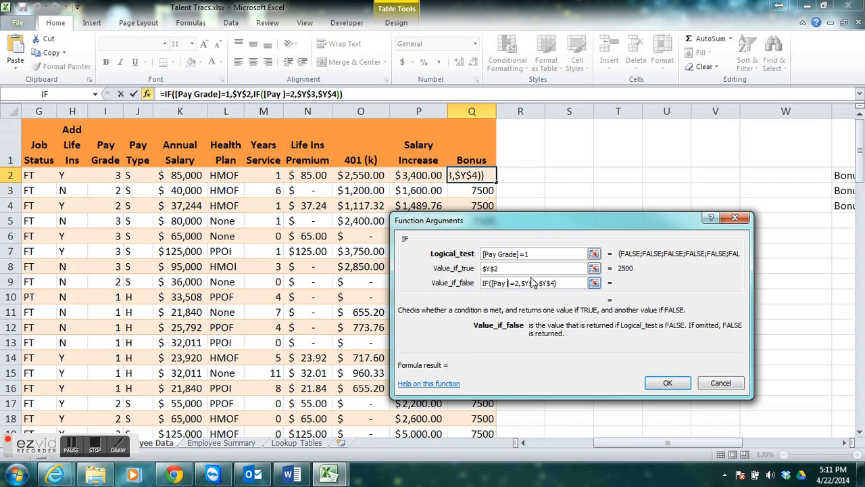
type("Grade")
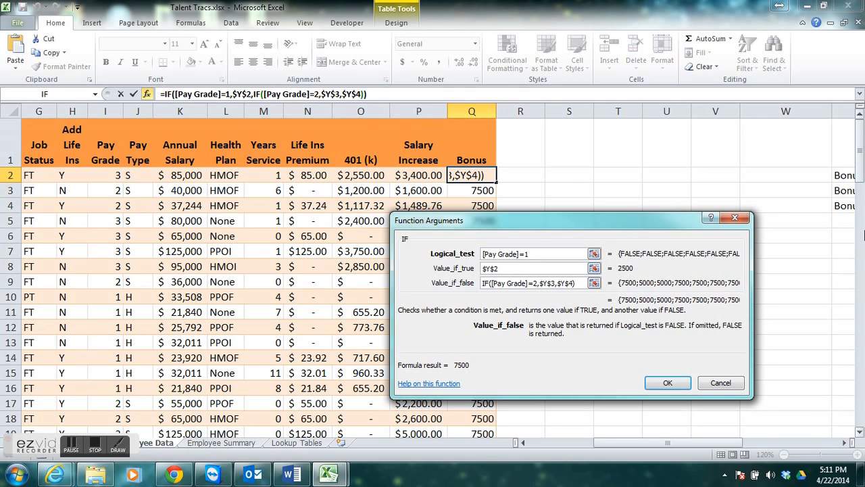
left_click_drag(738, 443, 741, 445)
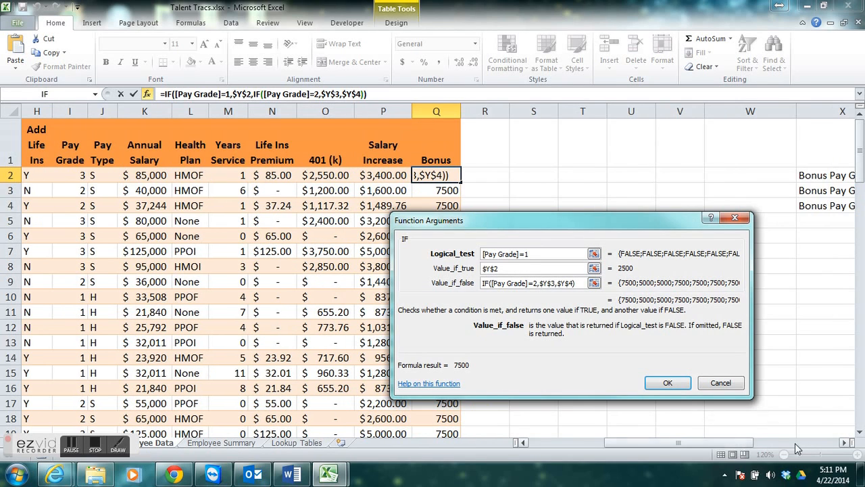
left_click(843, 443)
left_click(844, 443)
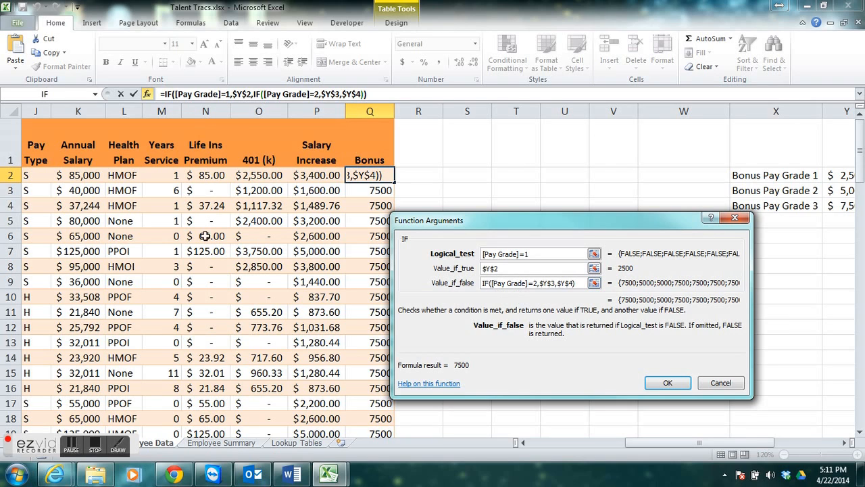
left_click_drag(653, 444, 652, 441)
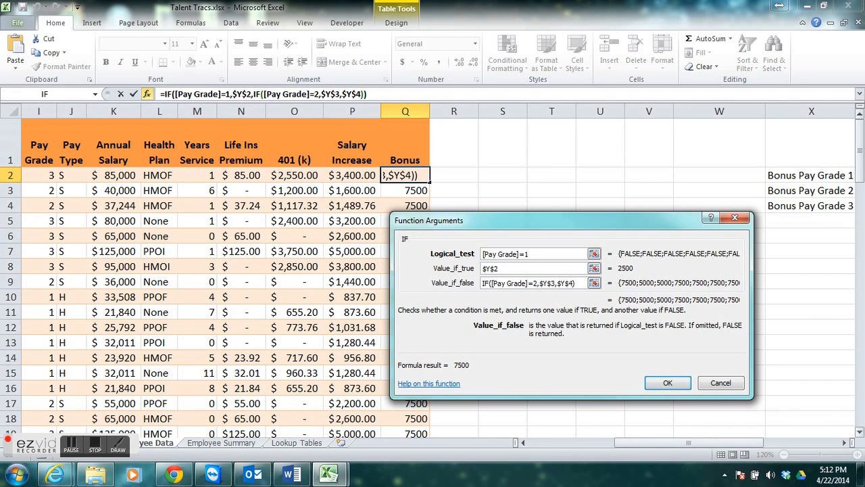
left_click_drag(723, 446, 740, 445)
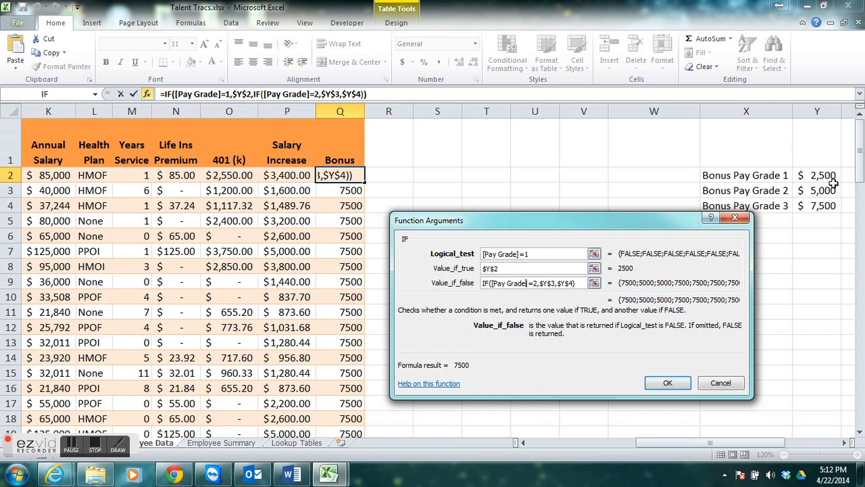
left_click(668, 383)
Check the bonus amounts against the Pay Grade column for several employees.
left_click_drag(658, 443, 594, 442)
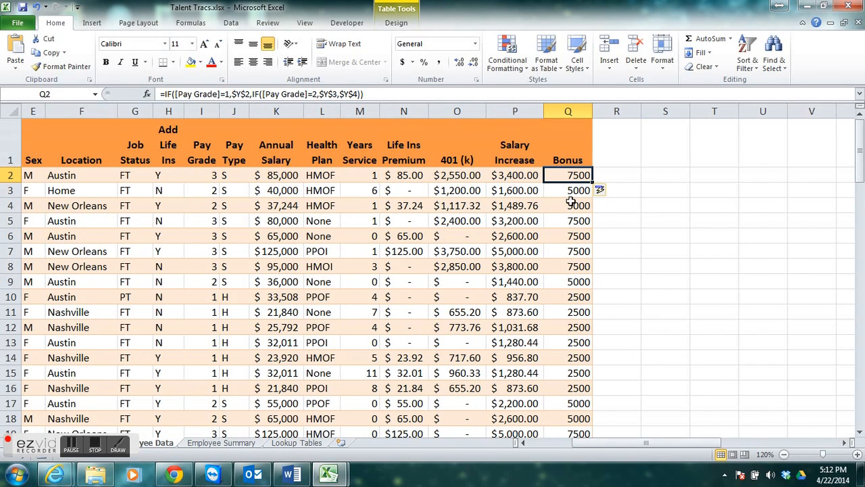
left_click(212, 190)
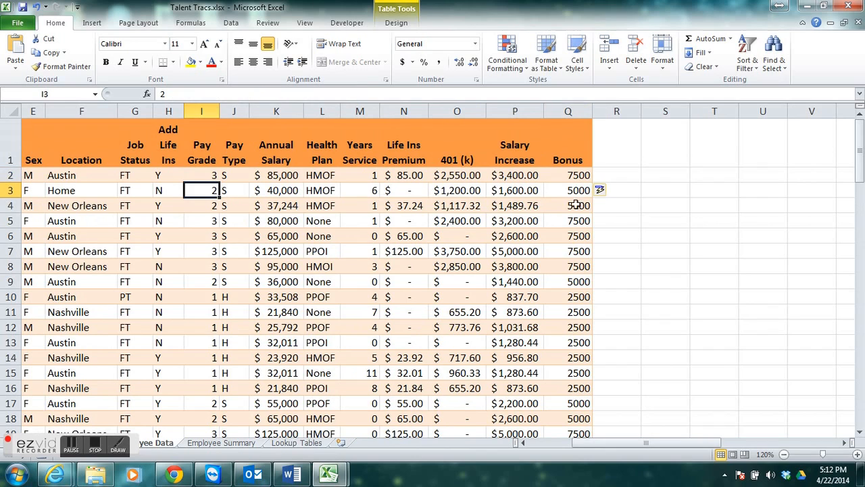
left_click(213, 300)
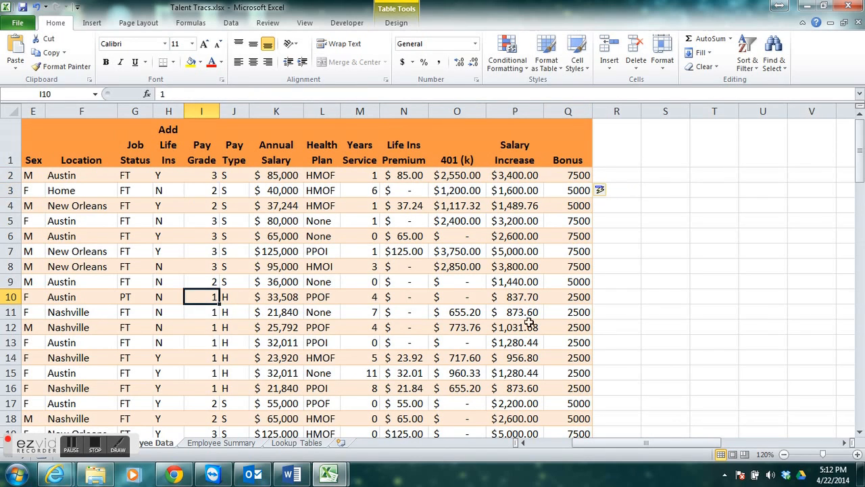
left_click(575, 308)
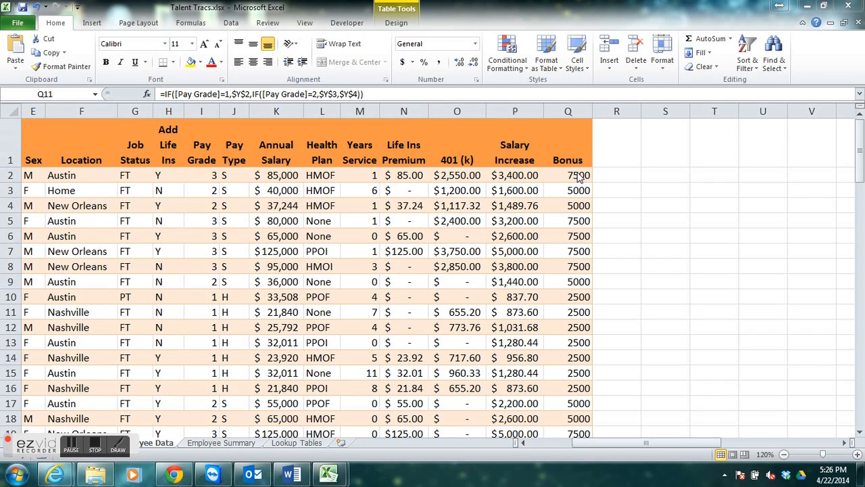
Format all the Bonus column amounts from Q2 down with the dollar Accounting number format.
left_click(570, 161)
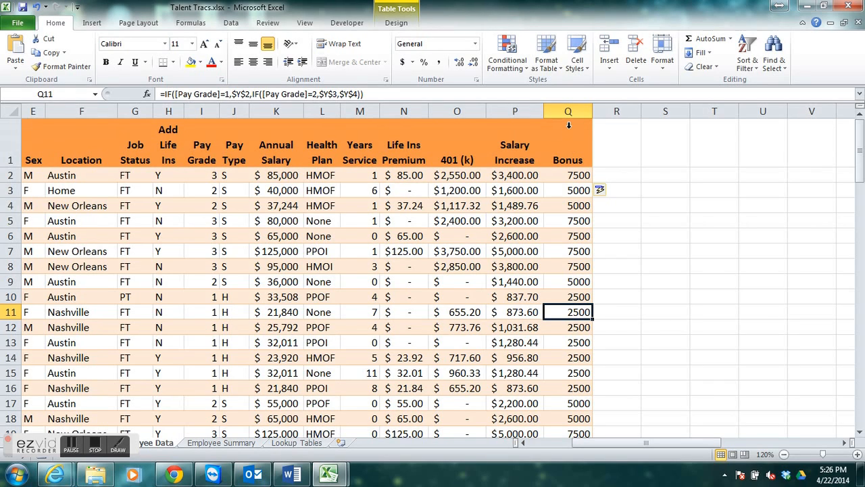
left_click(569, 125)
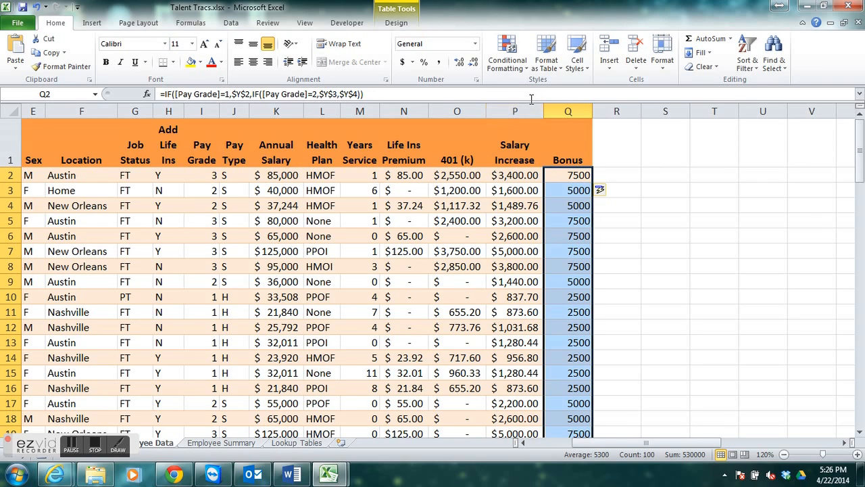
left_click(404, 62)
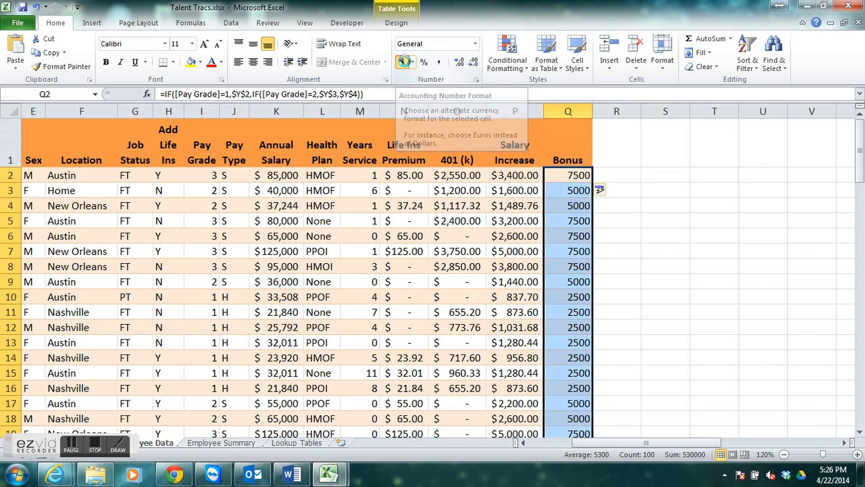
Remove both decimal places from the Bonus column amounts so they show whole dollars.
left_click(474, 63)
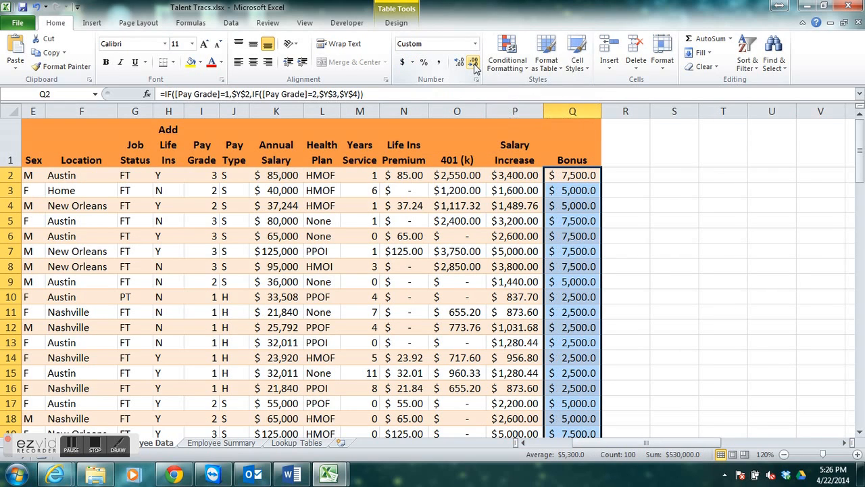
left_click(475, 63)
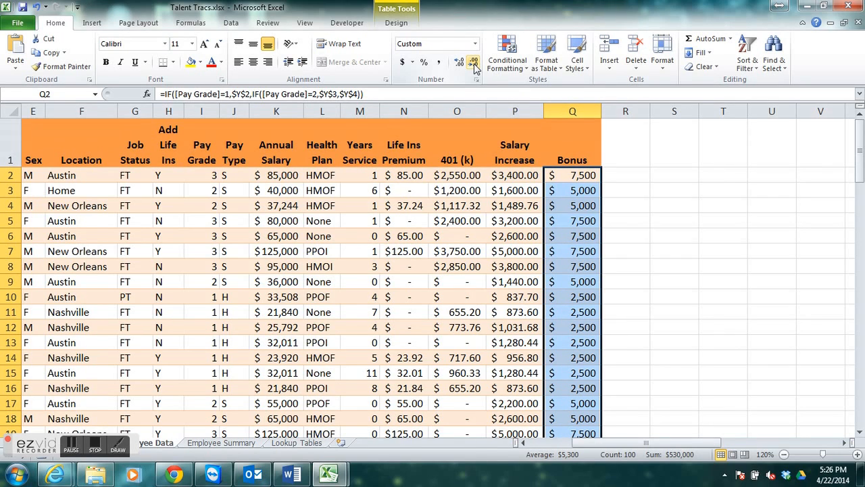
left_click(96, 446)
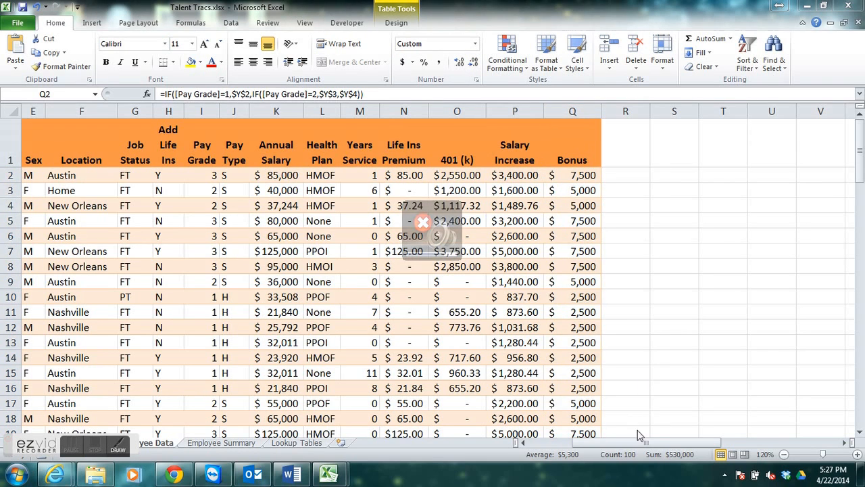
Set the Bonus Pay Grade 1 amount in Y2 to 2750 and check the Bonus column for pay grade 1 employees.
left_click_drag(673, 446, 730, 451)
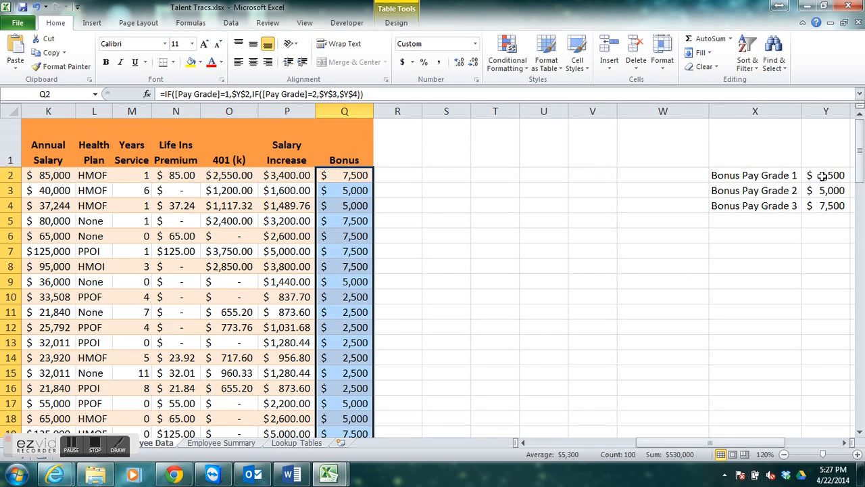
left_click(349, 175)
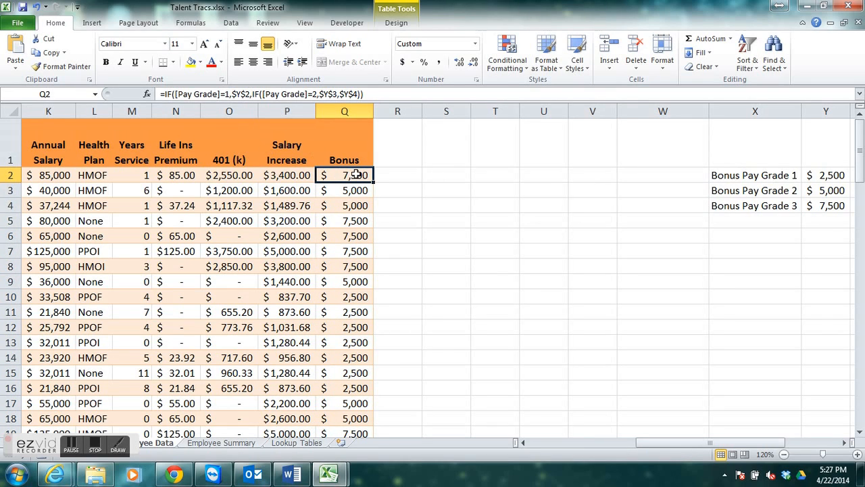
left_click(822, 175)
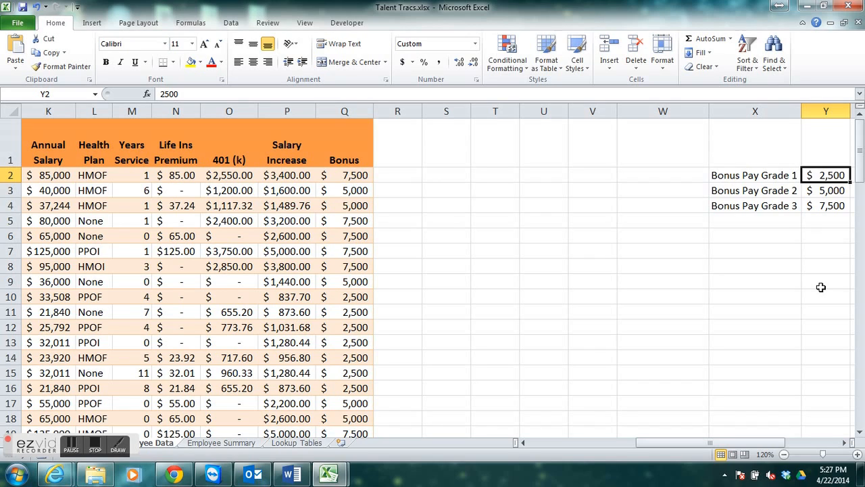
type("2")
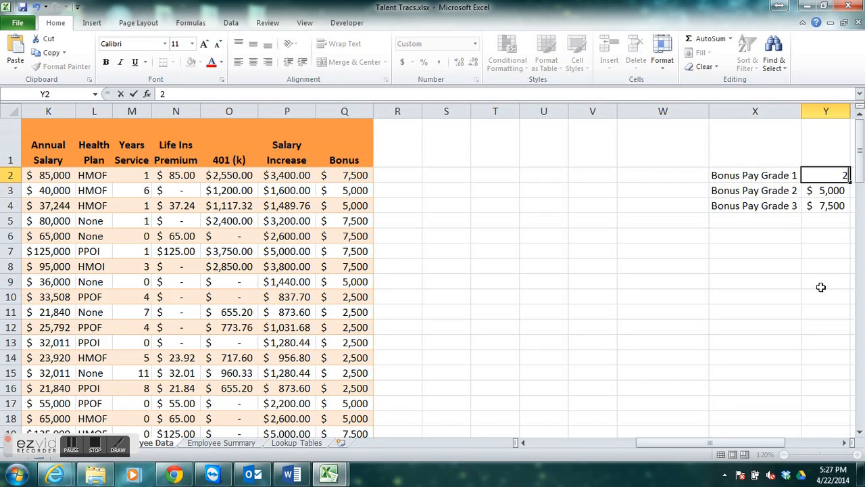
type("750")
left_click_drag(660, 444, 618, 446)
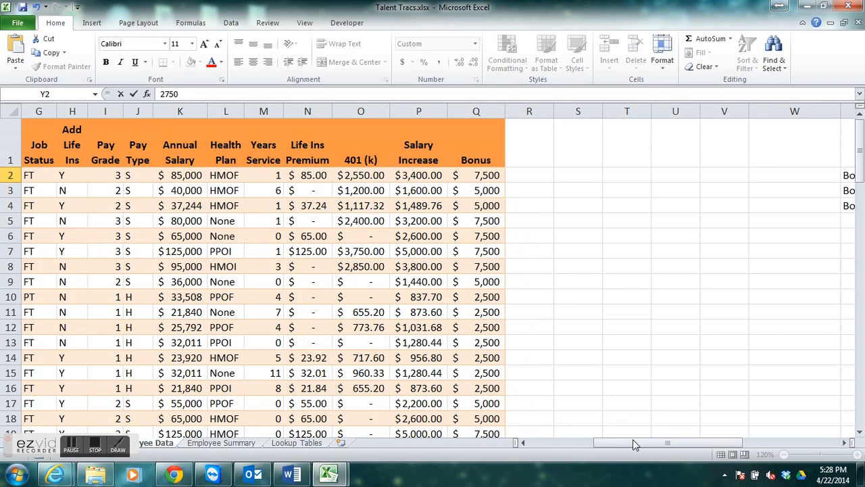
left_click_drag(644, 445, 688, 441)
left_click(134, 93)
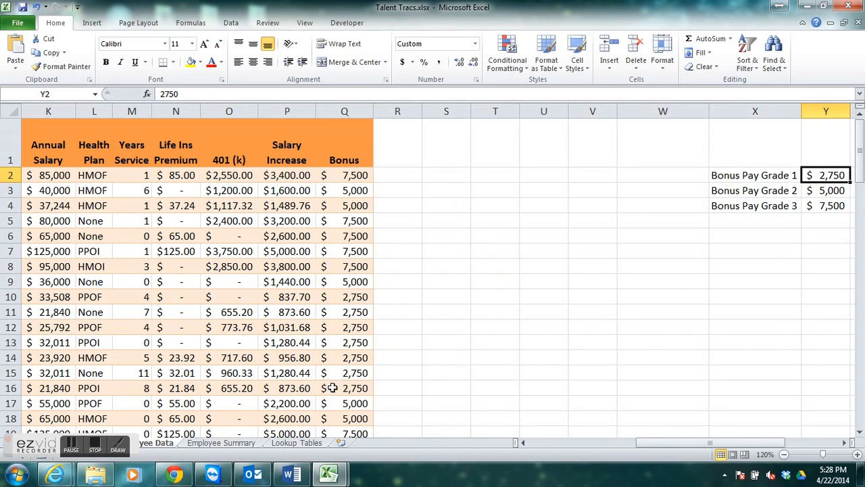
left_click_drag(648, 443, 608, 443)
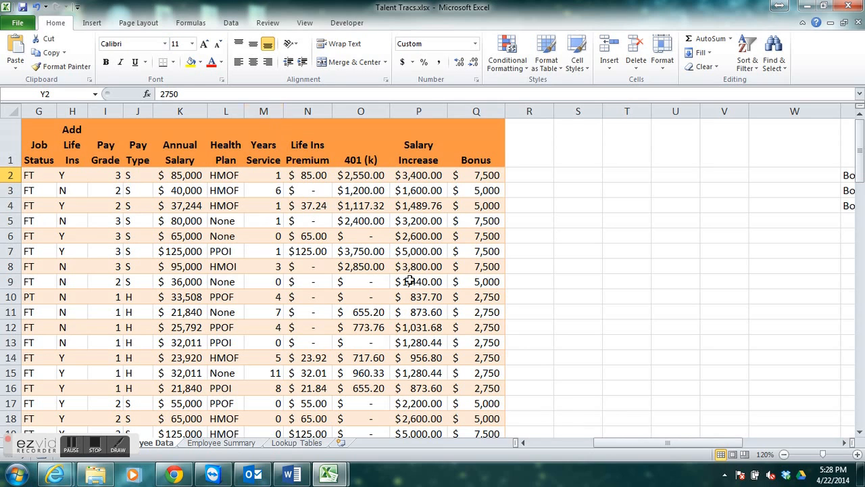
left_click_drag(703, 444, 680, 444)
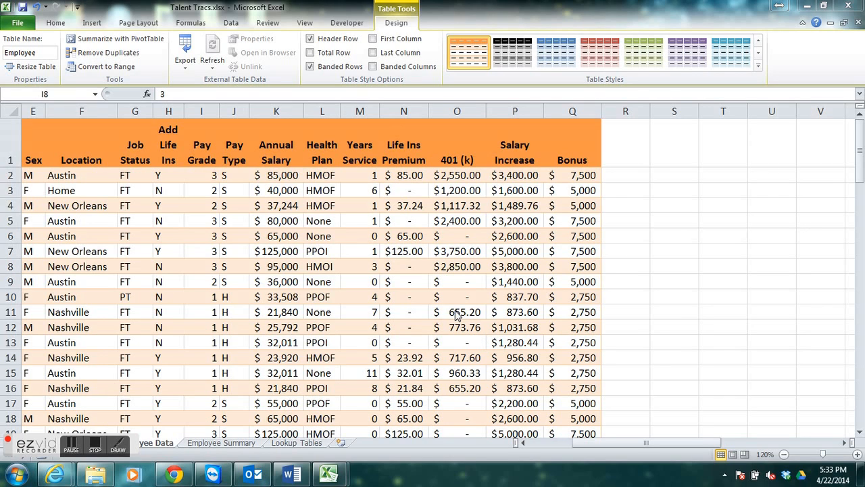
Examine the health plan premium and years-of-service award tables on the Lookup Tables sheet, including their headers and table names.
left_click(298, 443)
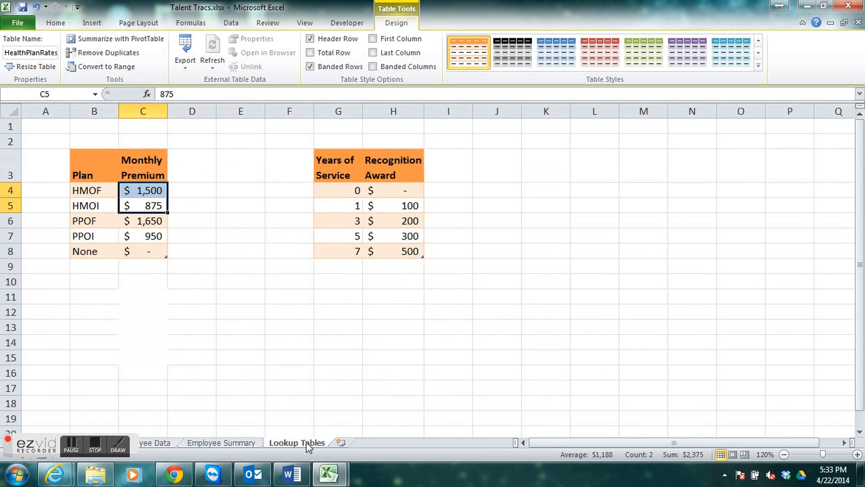
left_click(123, 171)
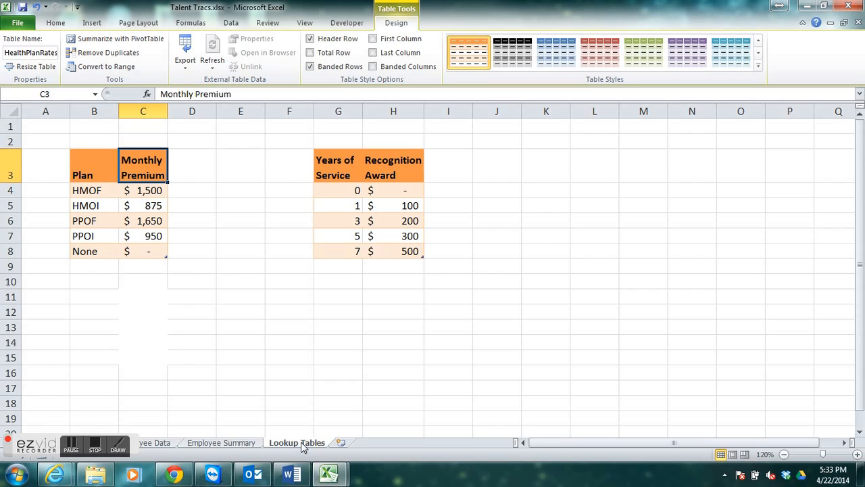
left_click(95, 167)
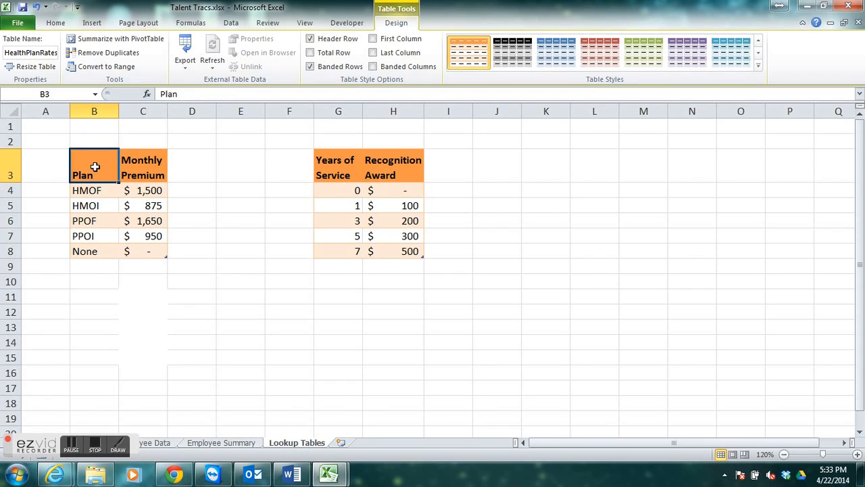
left_click(144, 219)
left_click(104, 170)
left_click(141, 172)
left_click(138, 238)
left_click(107, 219)
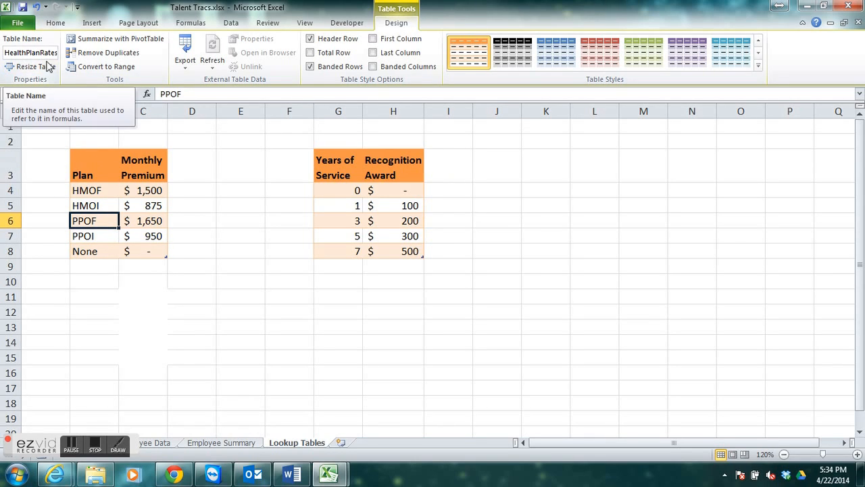
left_click(398, 205)
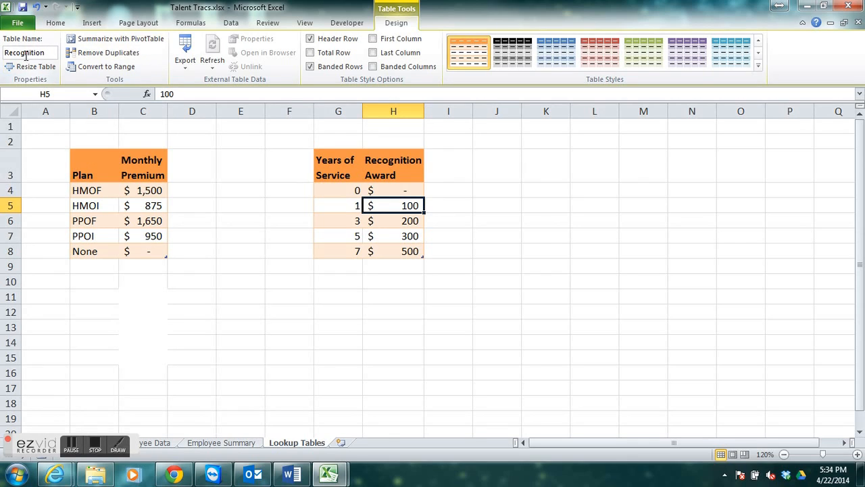
left_click(101, 169)
left_click(97, 204)
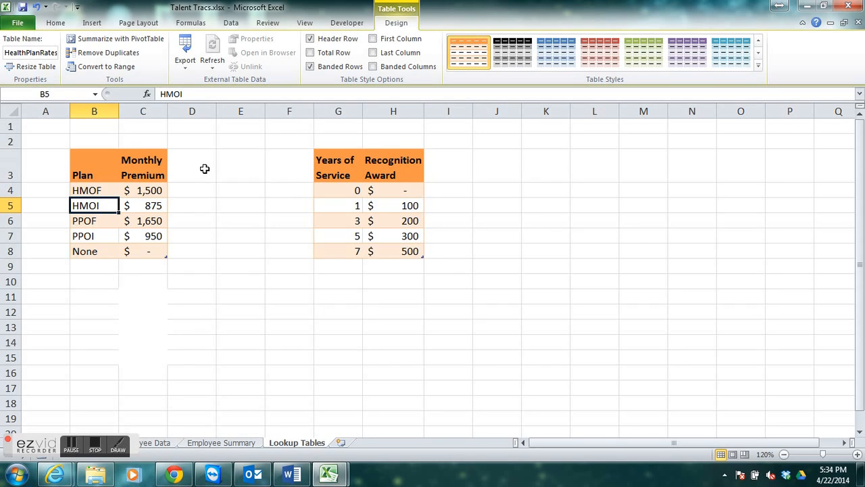
Add a Health Cost column to the employee table by entering its header in R1, beside the Bonus column.
left_click(155, 445)
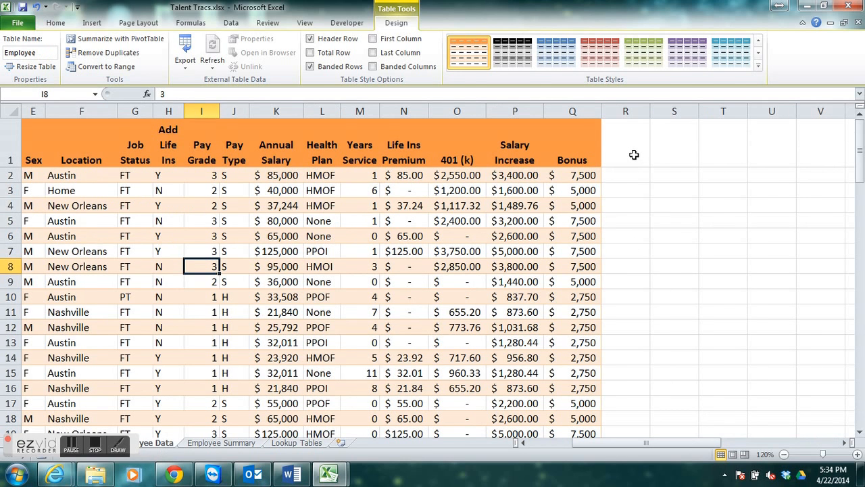
left_click(634, 154)
type("Heal6t")
key("BackSpace")
key("BackSpace")
type("h")
key("BackSpace")
type("th")
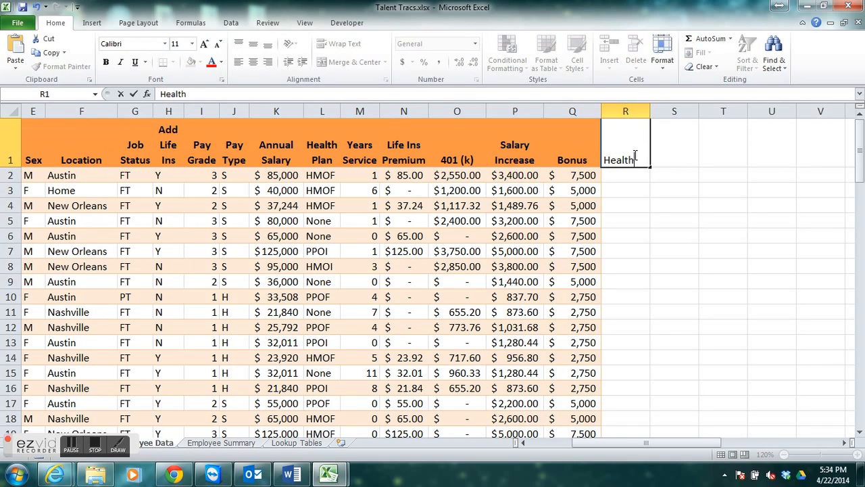
type(" Cost")
key("Return")
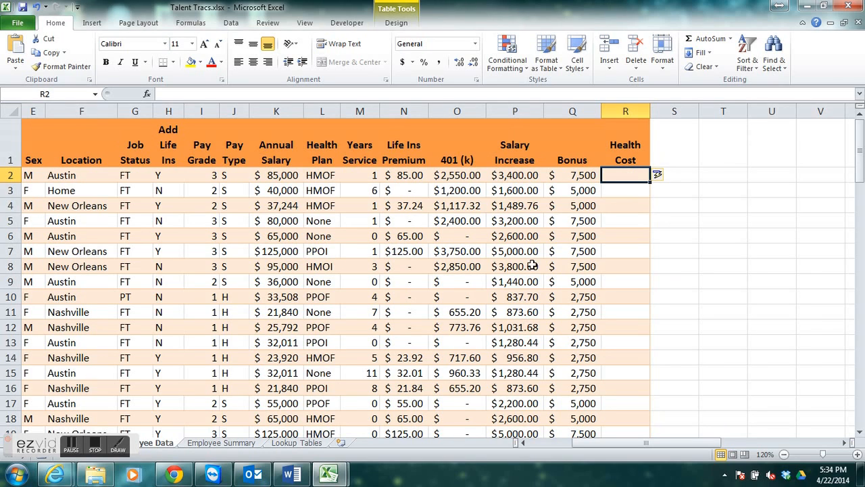
Review the employee table's columns against the Lookup Tables sheet and locate the first employee's Health Plan code in L2.
left_click(304, 445)
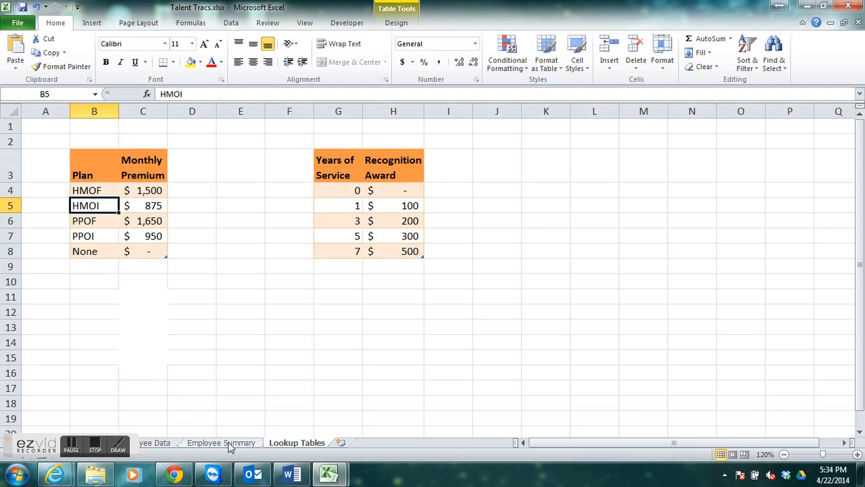
left_click(166, 447)
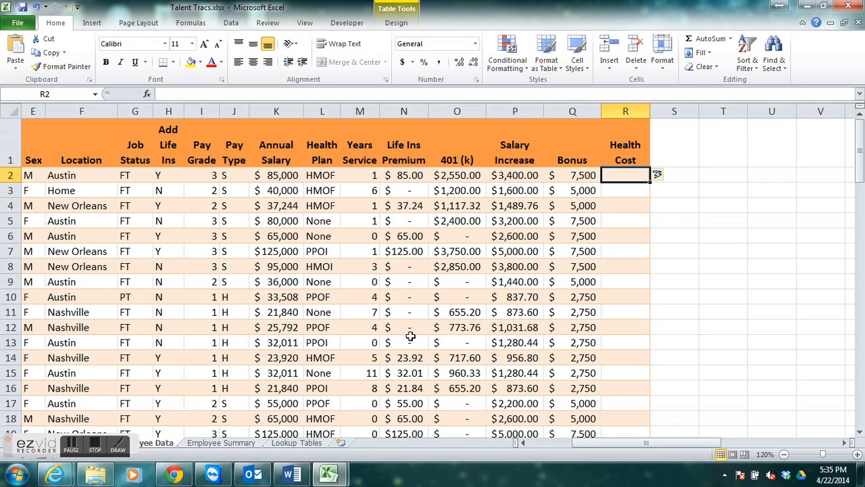
left_click_drag(603, 442, 563, 438)
left_click_drag(661, 443, 643, 441)
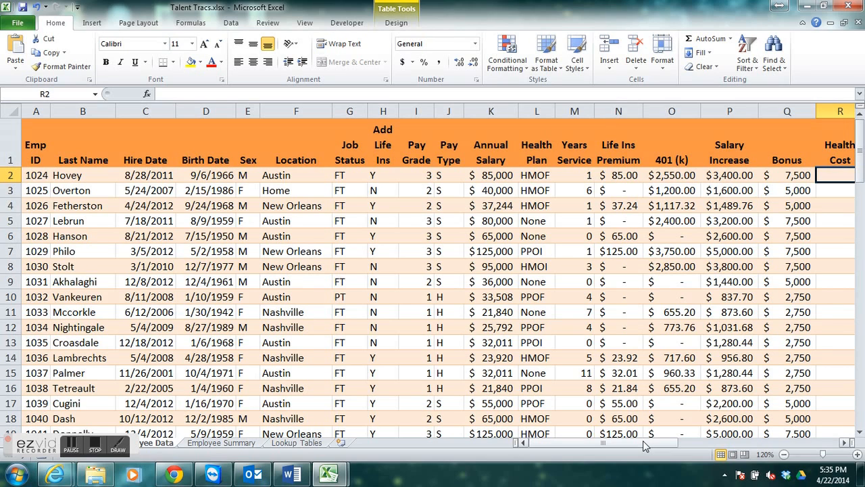
left_click_drag(643, 446, 622, 442)
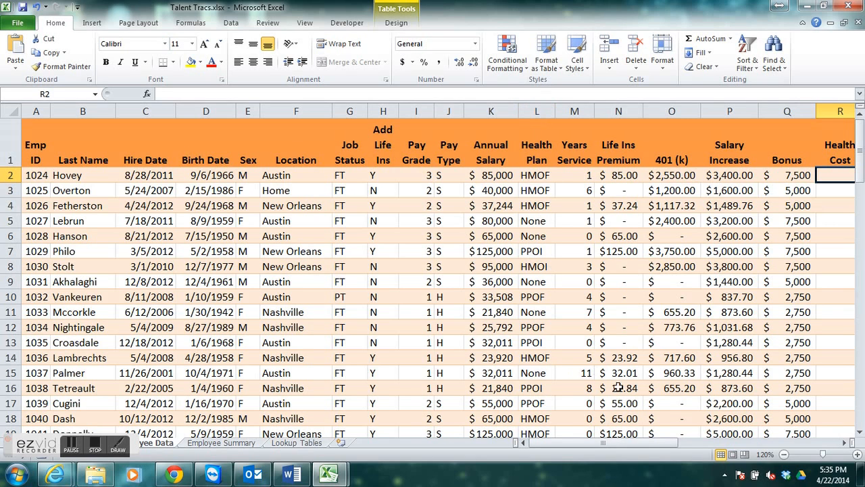
left_click_drag(652, 444, 668, 446)
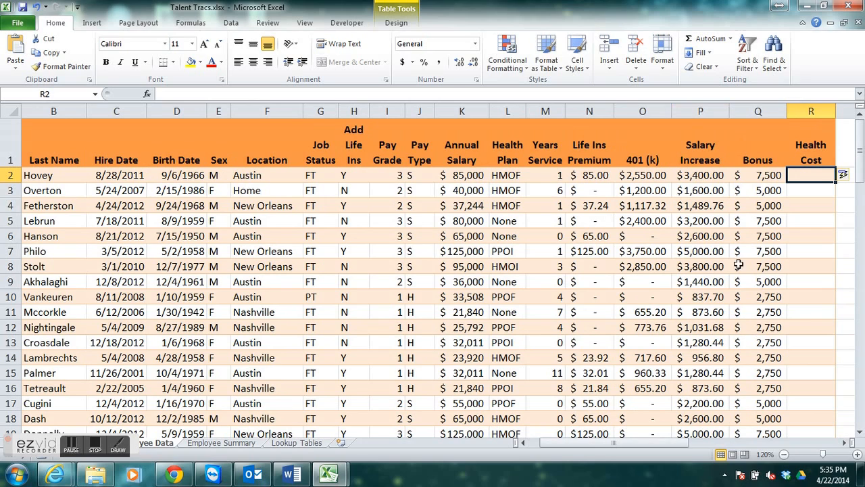
left_click(509, 174)
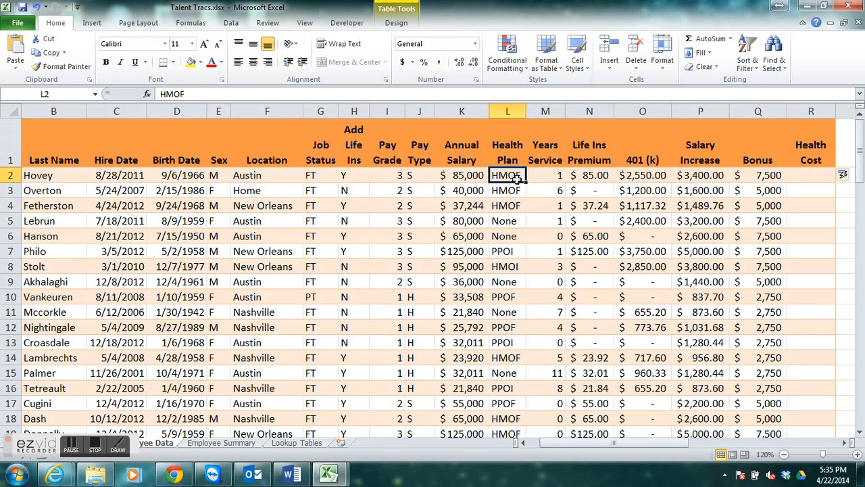
Compare the employees' Health Plan codes with the Plan and Monthly Premium columns of the HealthPlanRates table.
left_click(295, 443)
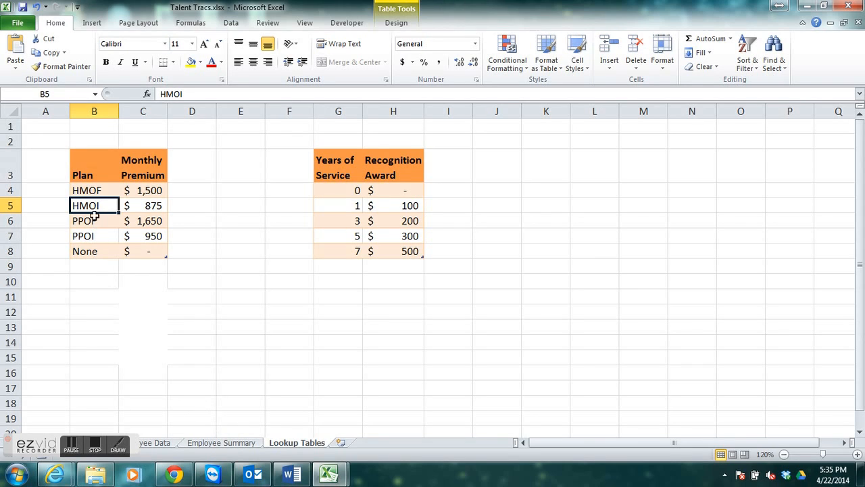
left_click(98, 173)
left_click(395, 23)
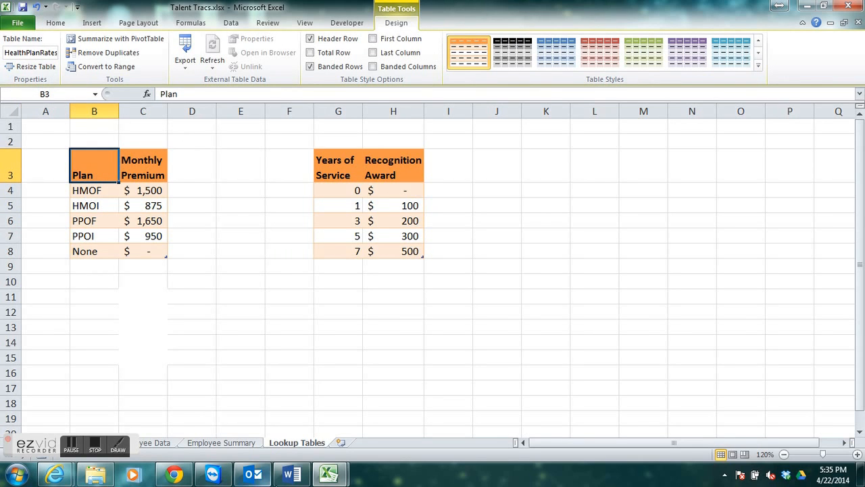
left_click(162, 448)
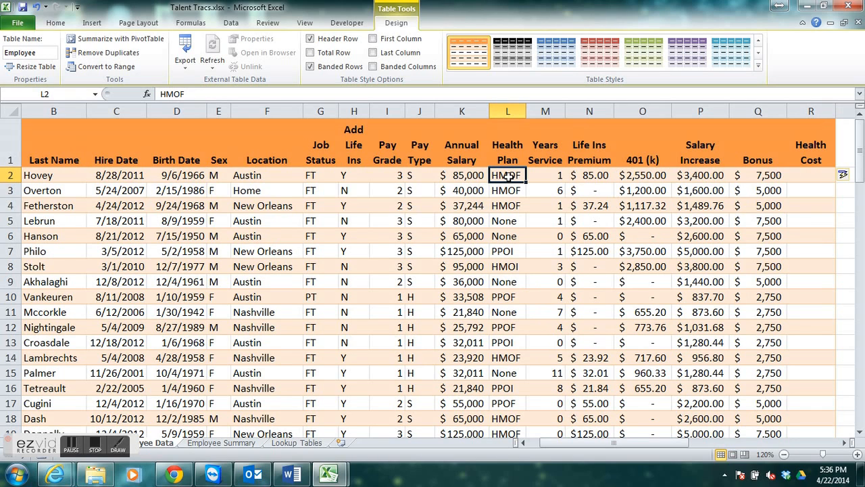
left_click(298, 443)
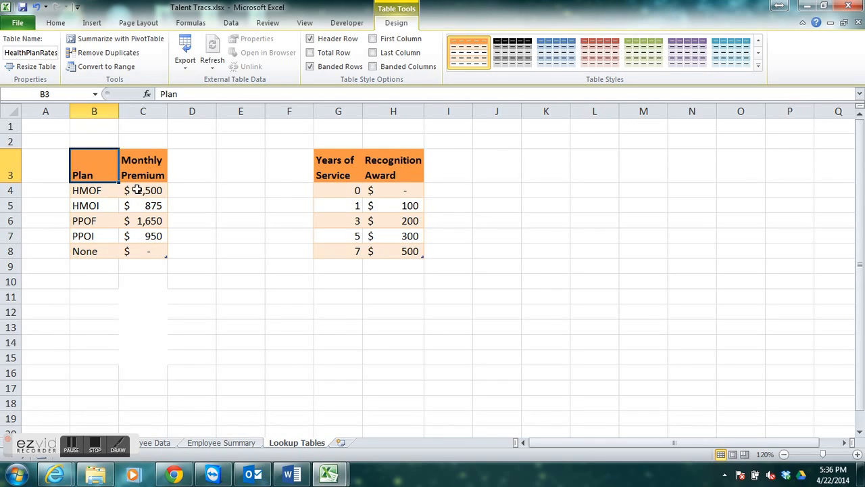
left_click(162, 443)
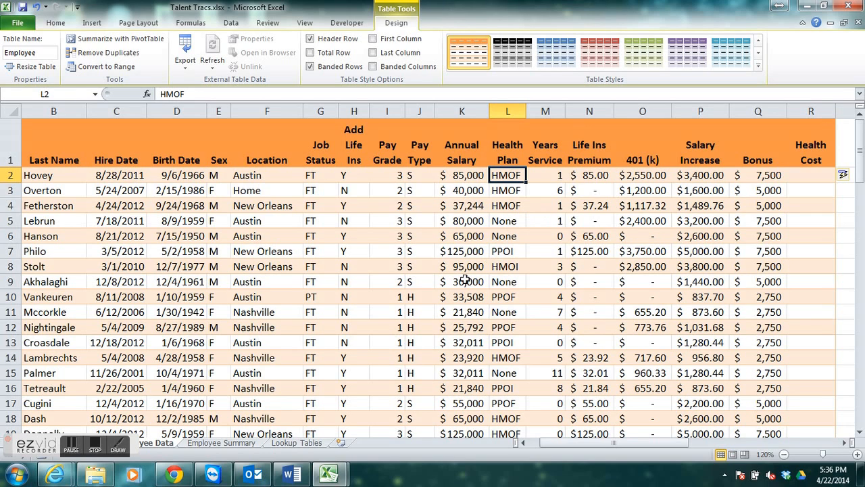
left_click(286, 443)
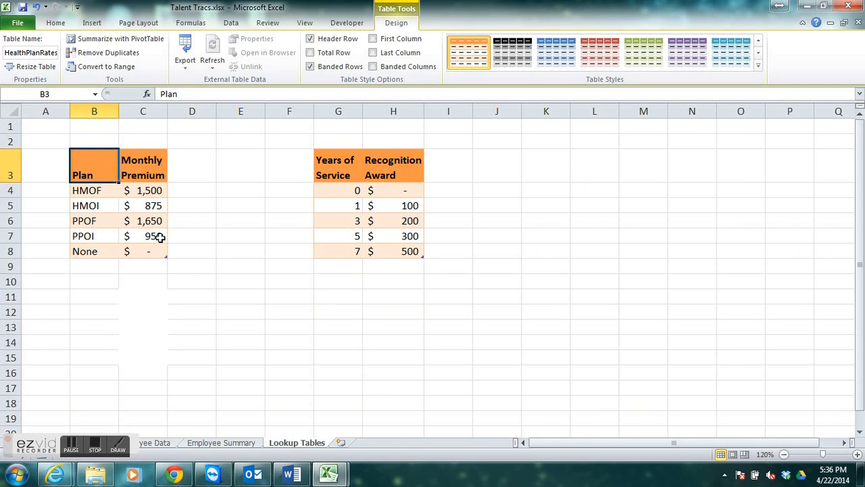
left_click(165, 444)
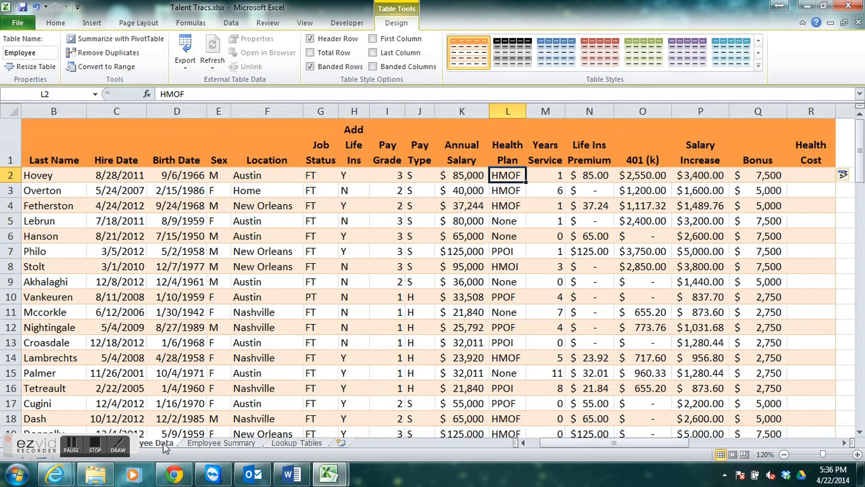
left_click(299, 443)
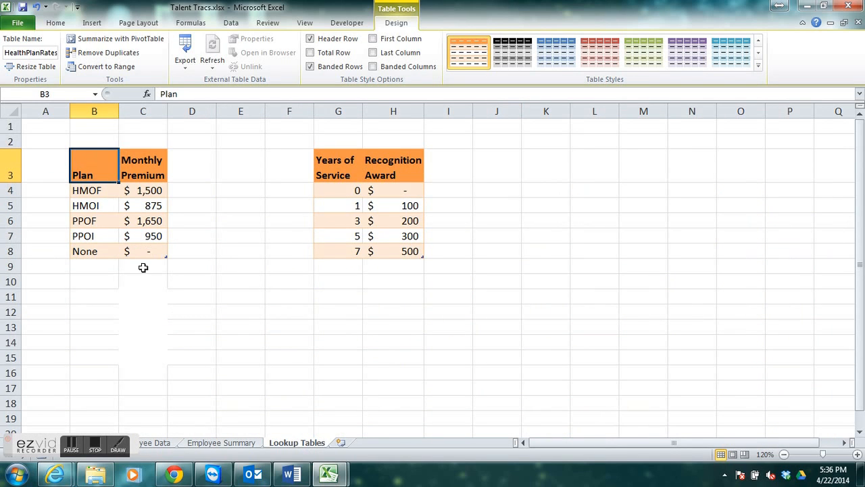
left_click(162, 445)
Start a VLOOKUP function from the Lookup & Reference category in R2, the first Health Cost cell.
left_click(814, 176)
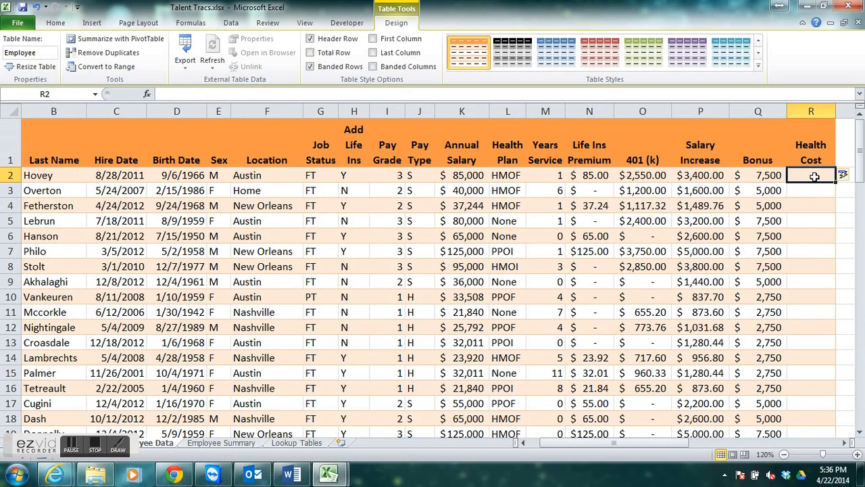
left_click(147, 94)
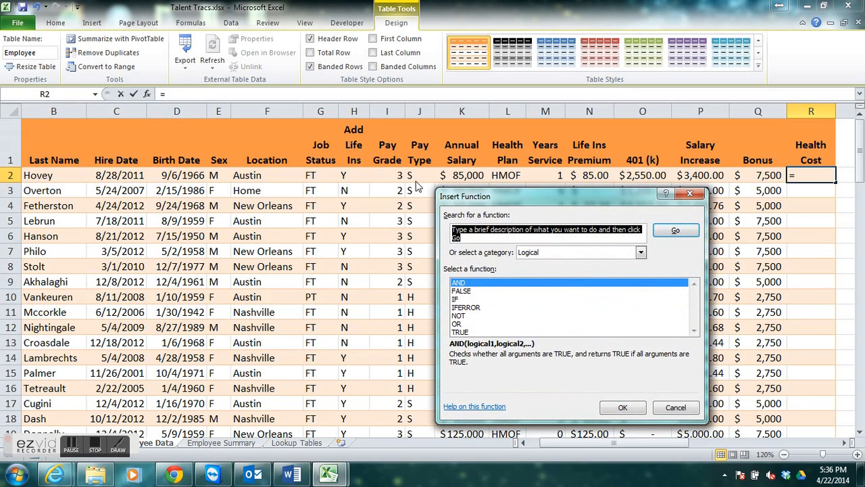
left_click(640, 252)
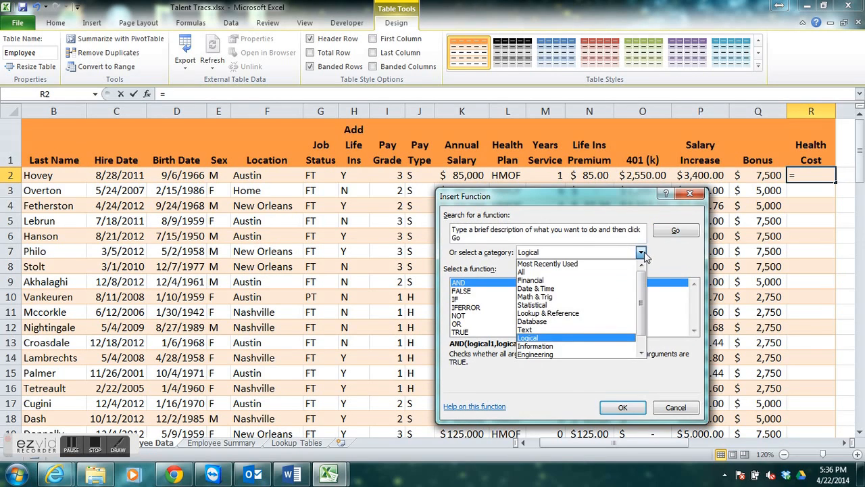
left_click(555, 314)
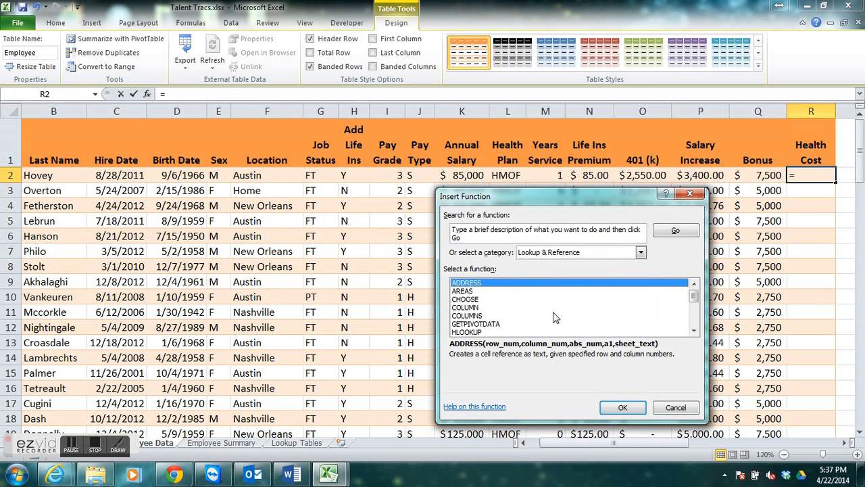
left_click(694, 330)
left_click(694, 330)
left_click(694, 330)
left_click(694, 330)
left_click(694, 330)
left_click(694, 330)
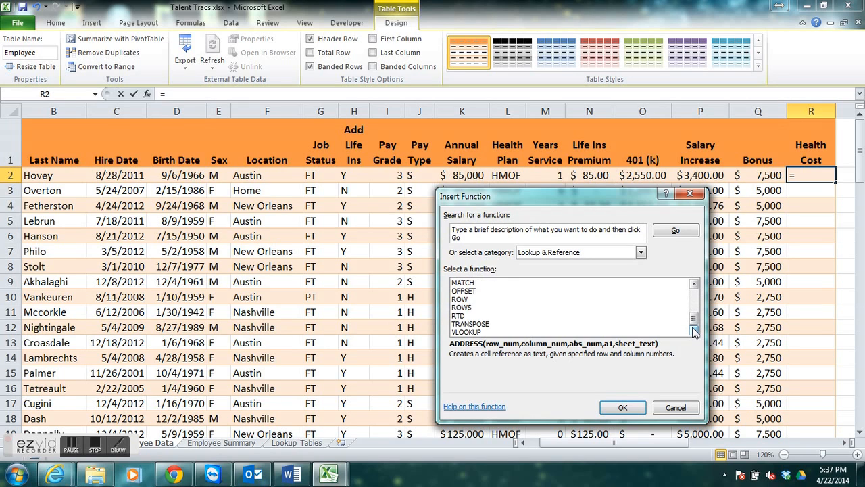
left_click(476, 333)
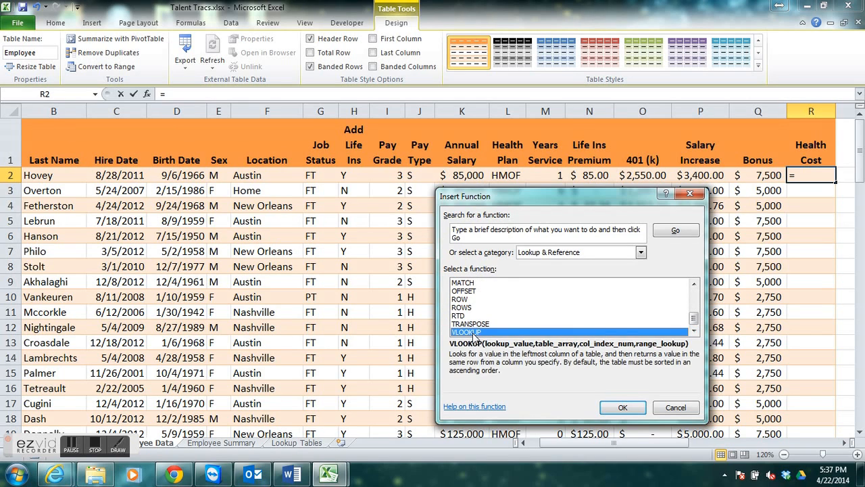
left_click(623, 411)
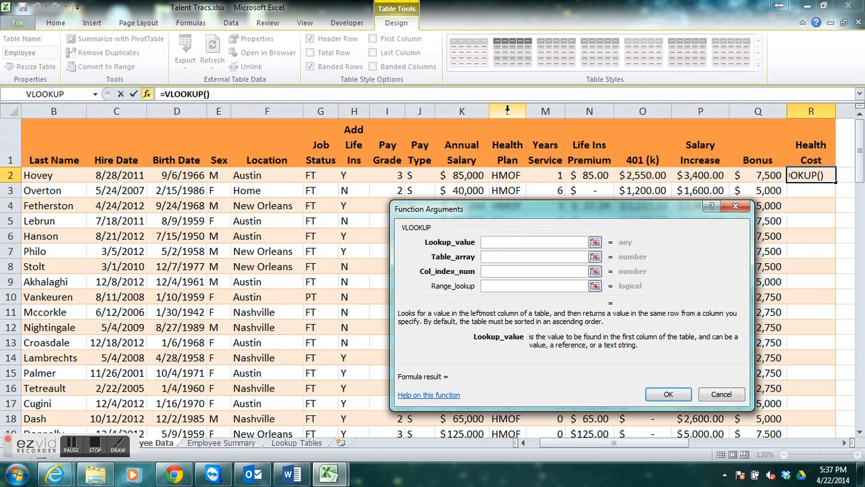
Set the VLOOKUP lookup value to L2, replacing the structured Health Plan reference with the plain cell reference.
left_click(514, 174)
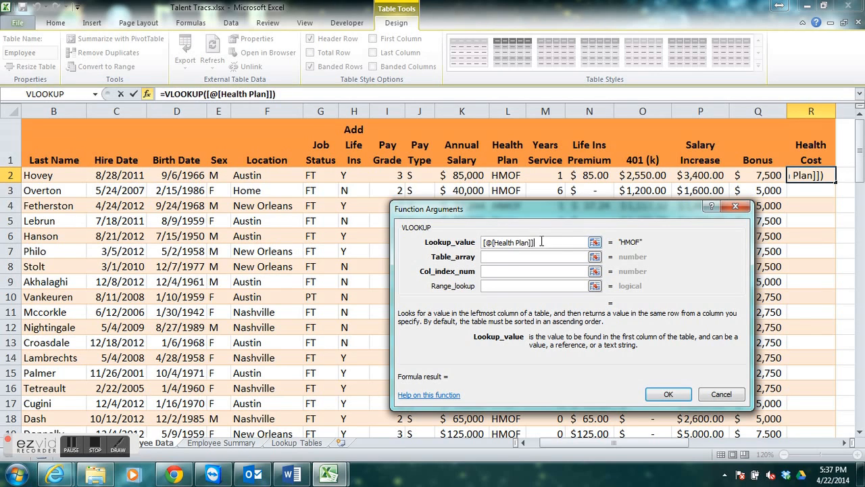
left_click_drag(539, 241, 474, 242)
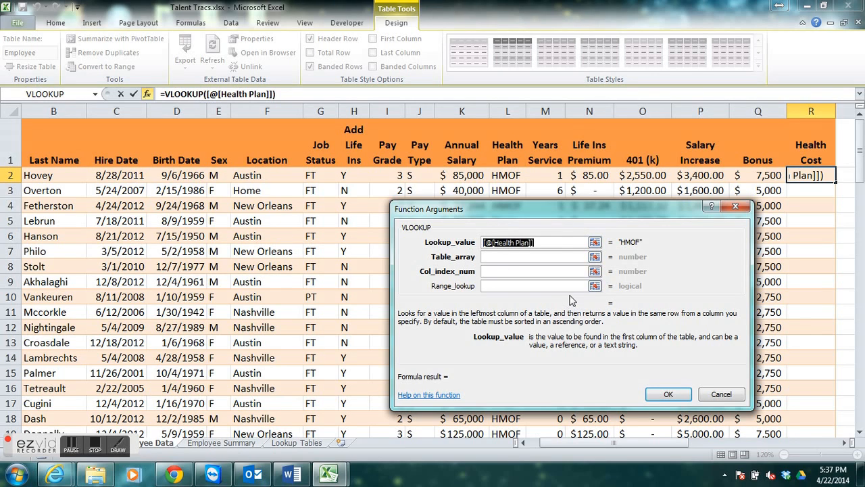
type("L")
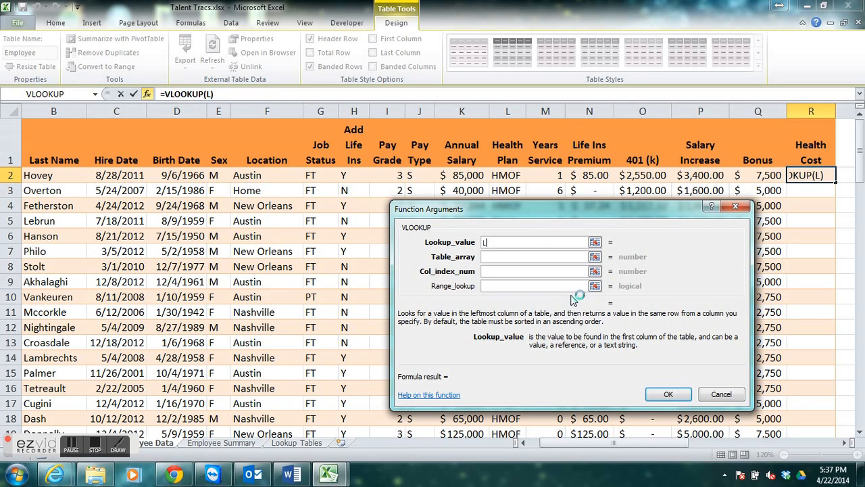
type("2")
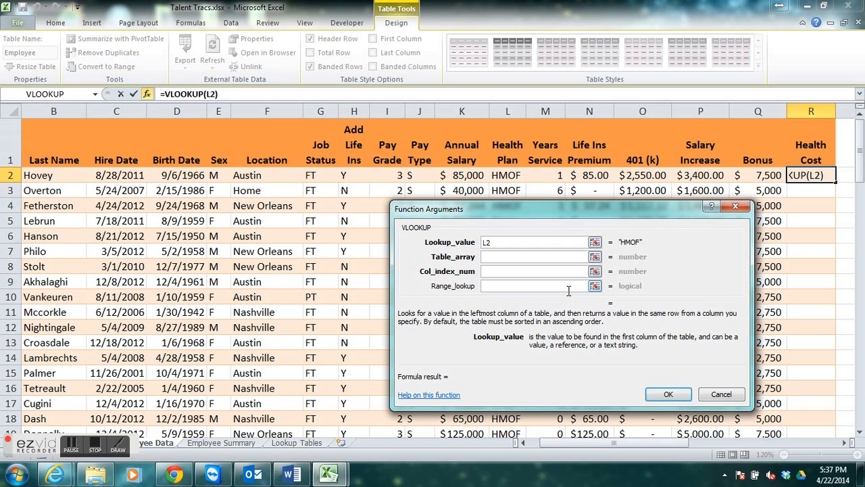
left_click(514, 257)
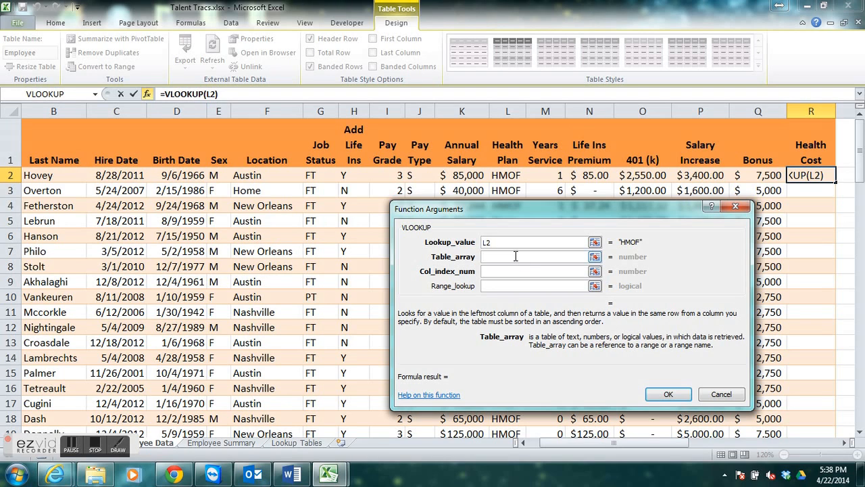
left_click(297, 442)
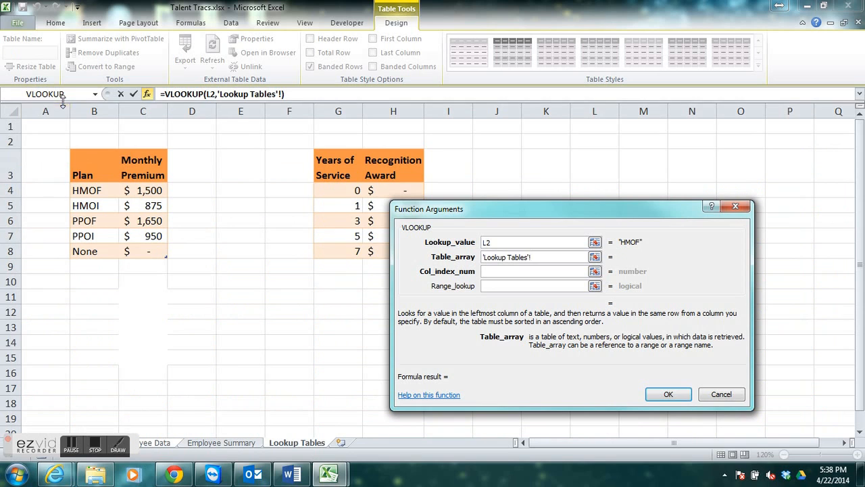
double_click(406, 22)
left_click(406, 22)
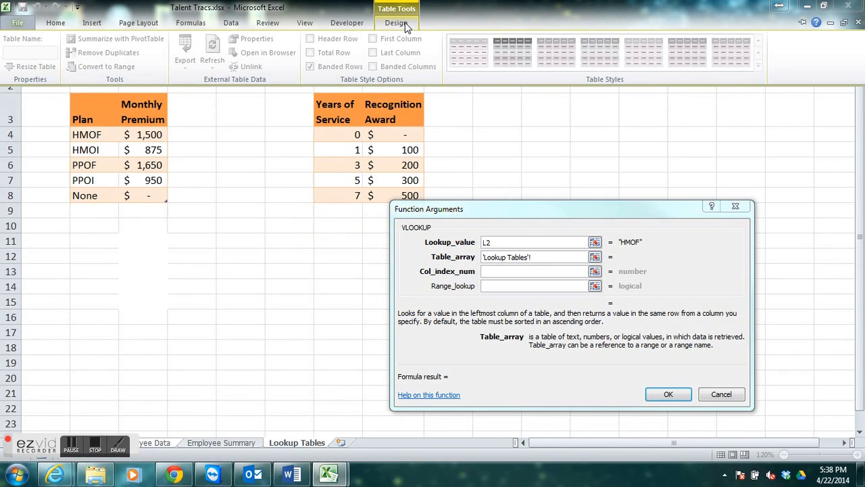
left_click(100, 109)
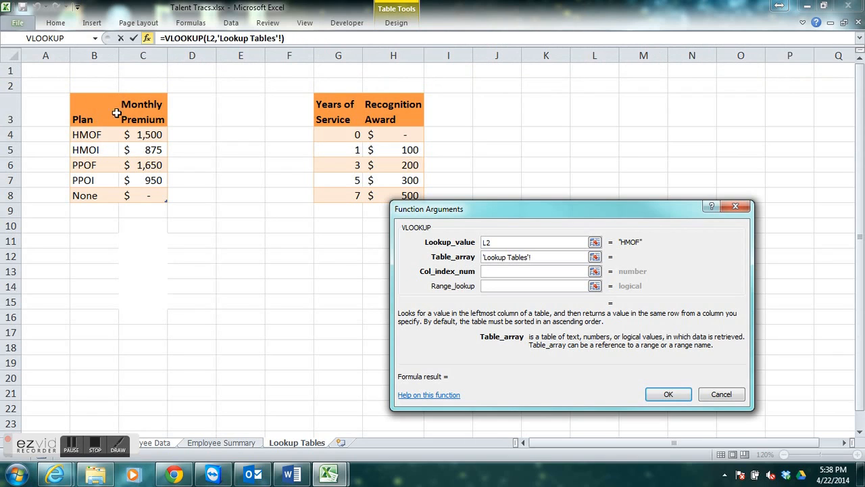
left_click(113, 119)
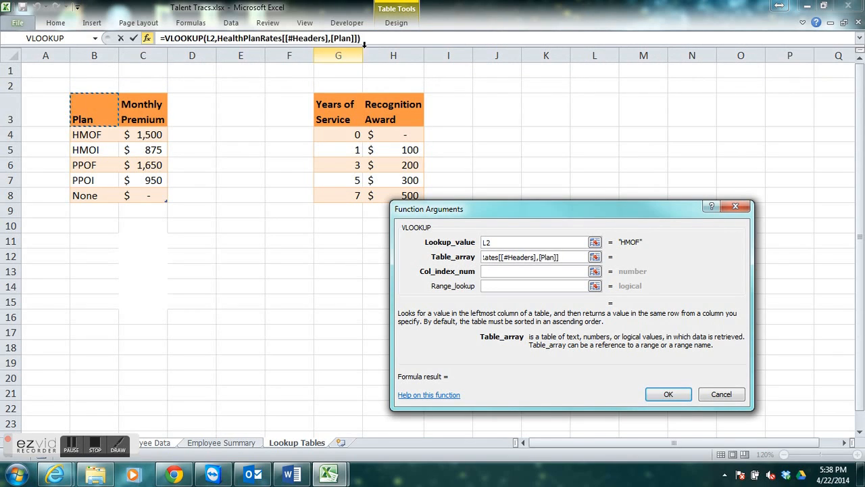
left_click(397, 23)
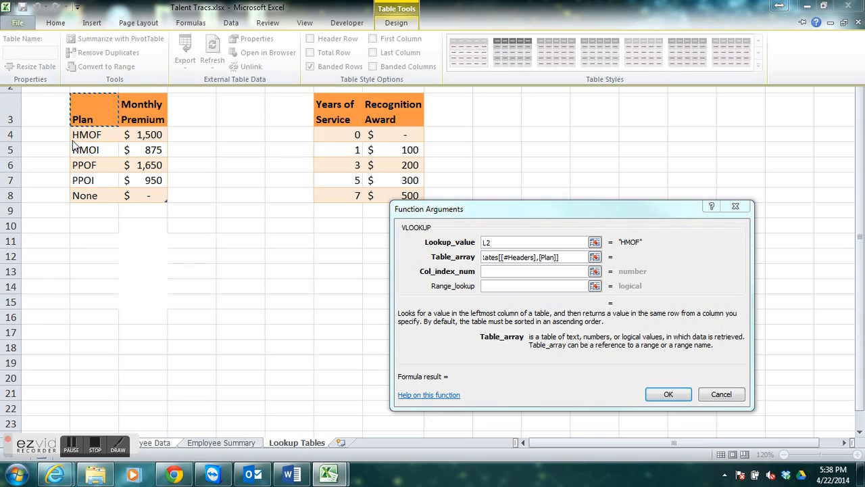
left_click(565, 257)
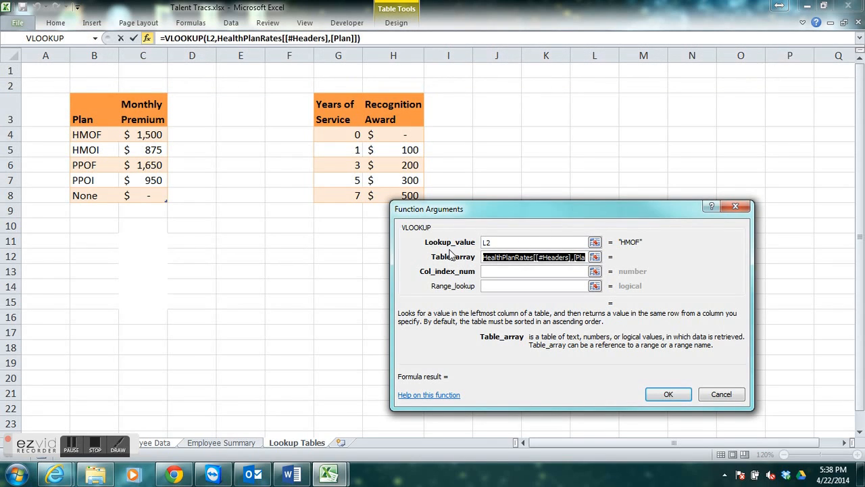
left_click(537, 257)
key("Delete")
key("Delete")
key("Delete")
key("Delete")
key("Delete")
key("Delete")
key("Delete")
key("Delete")
key("Delete")
key("Delete")
key("Delete")
key("Delete")
key("Delete")
key("Delete")
key("Delete")
key("Delete")
key("Delete")
key("Delete")
key("Delete")
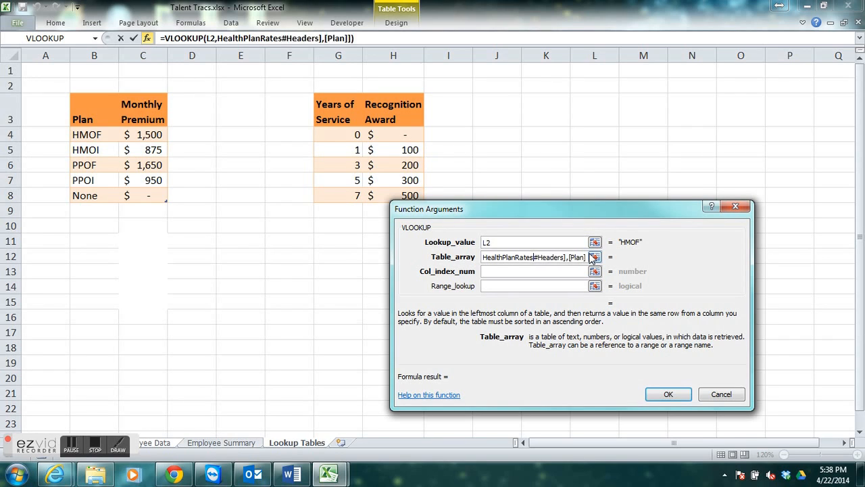
key("BackSpace")
key("BackSpace")
key("BackSpace")
key("BackSpace")
key("BackSpace")
key("BackSpace")
key("BackSpace")
key("BackSpace")
key("BackSpace")
key("BackSpace")
key("BackSpace")
key("BackSpace")
key("BackSpace")
key("BackSpace")
key("BackSpace")
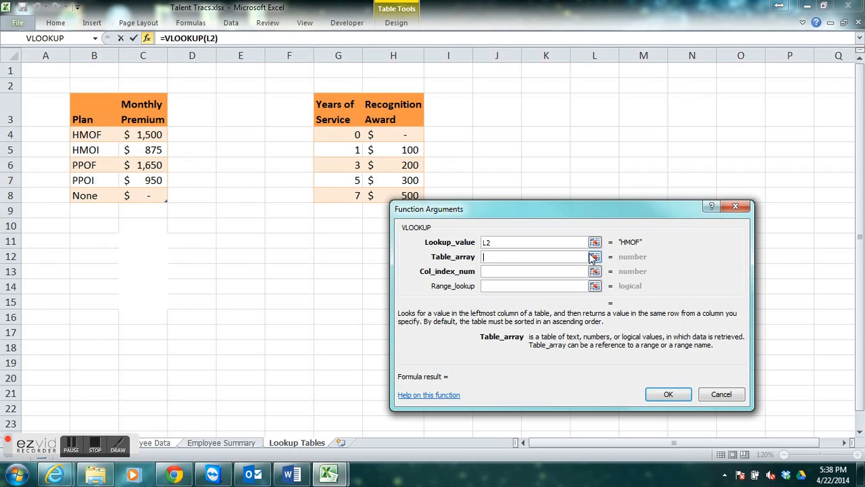
Set the VLOOKUP table array to the whole HealthPlanRates table, leaving out the Plan header qualifier.
left_click(320, 447)
left_click(105, 114)
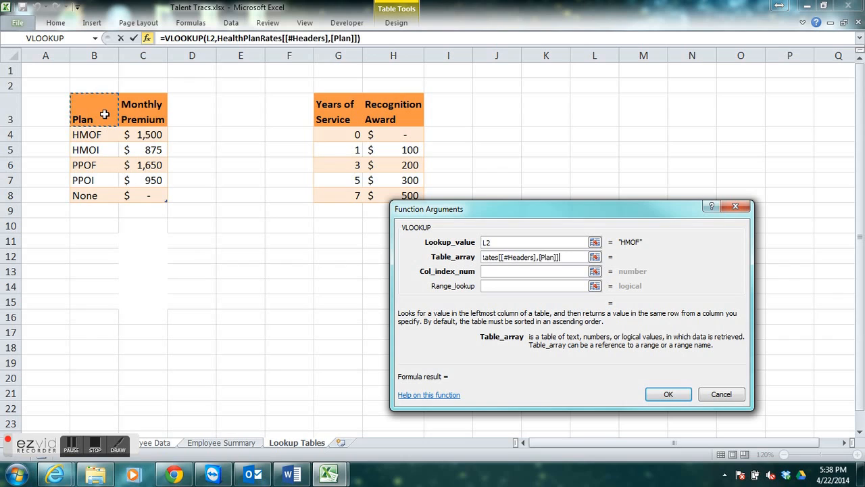
left_click_drag(564, 257, 440, 251)
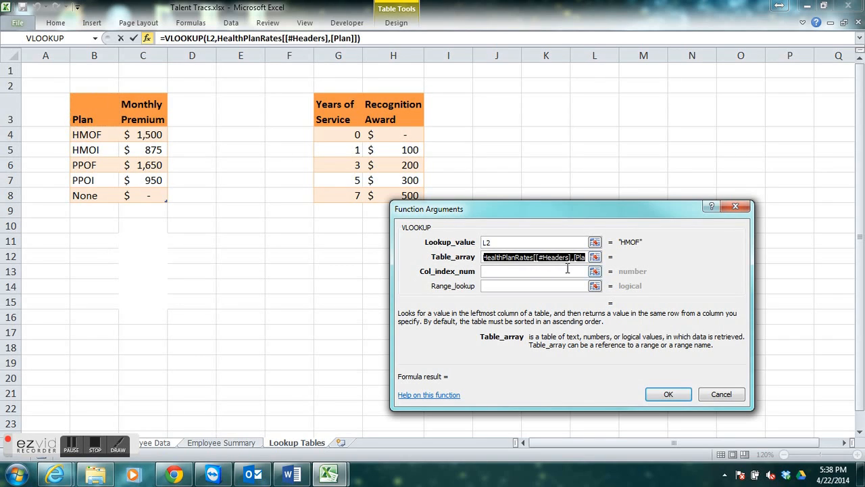
left_click(585, 257)
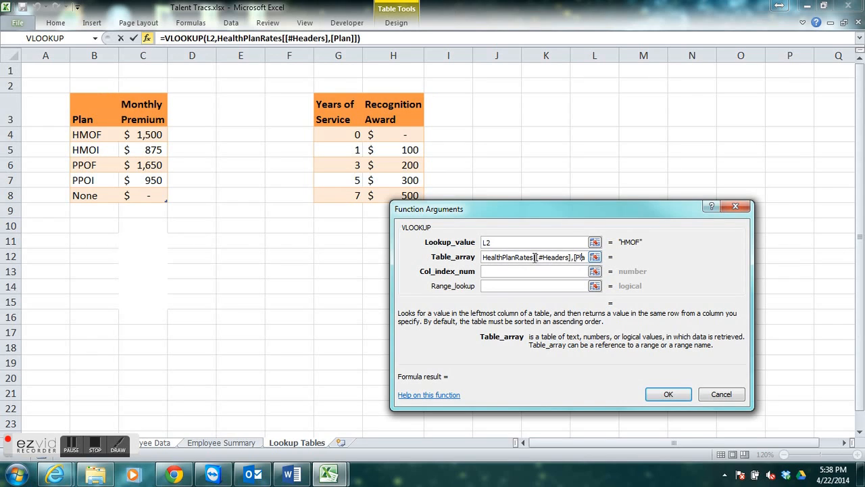
left_click_drag(533, 258, 657, 266)
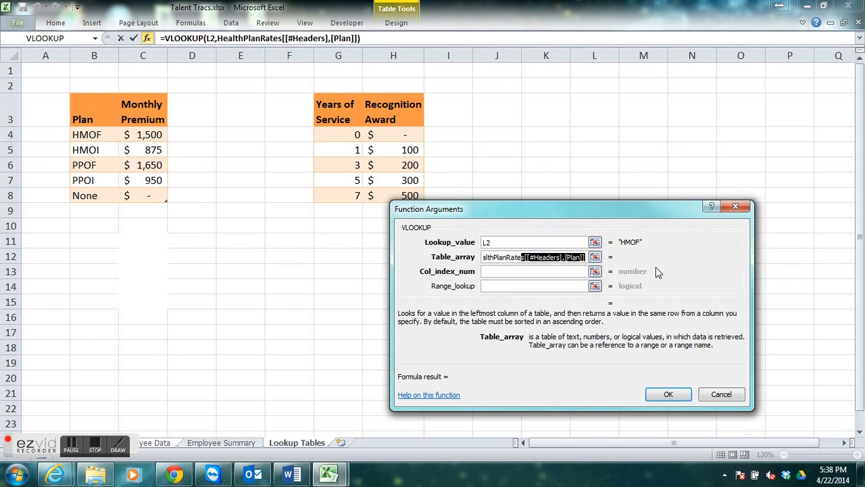
key("Delete")
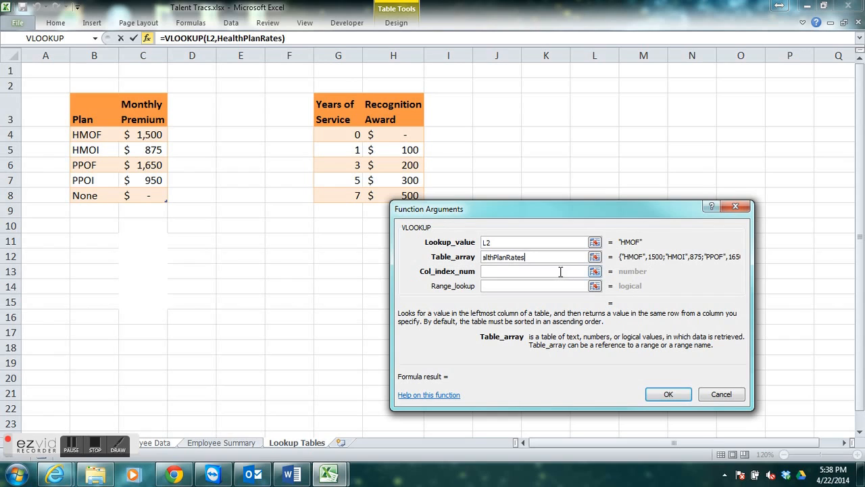
key("Home")
left_click(528, 271)
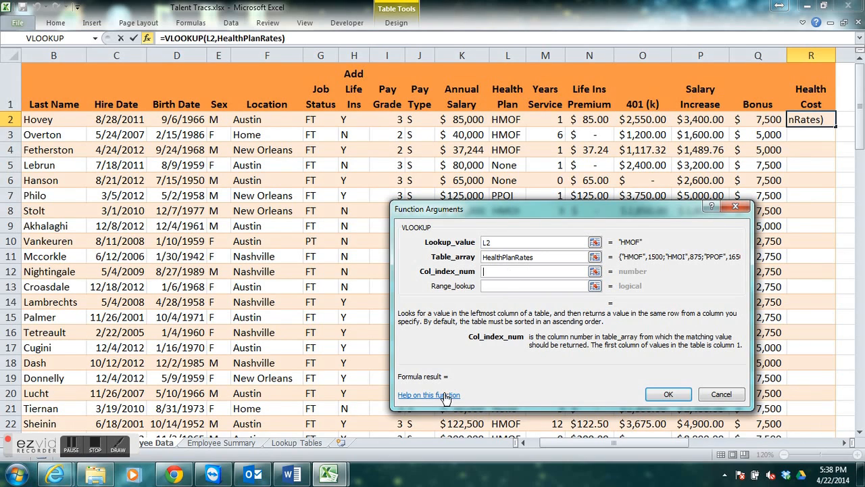
left_click(296, 444)
key("BackSpace")
key("BackSpace")
key("BackSpace")
key("BackSpace")
key("BackSpace")
key("BackSpace")
key("BackSpace")
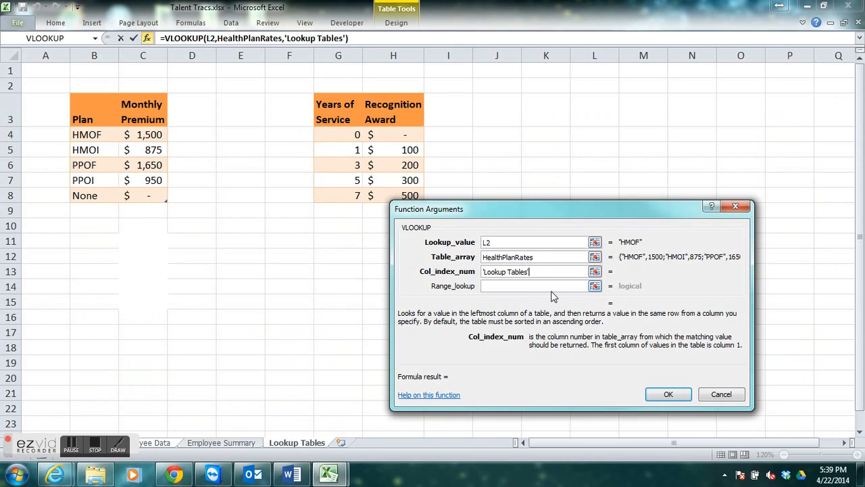
key("BackSpace")
key("BackSpace")
key("BackSpace")
key("BackSpace")
key("BackSpace")
key("BackSpace")
key("BackSpace")
key("BackSpace")
key("BackSpace")
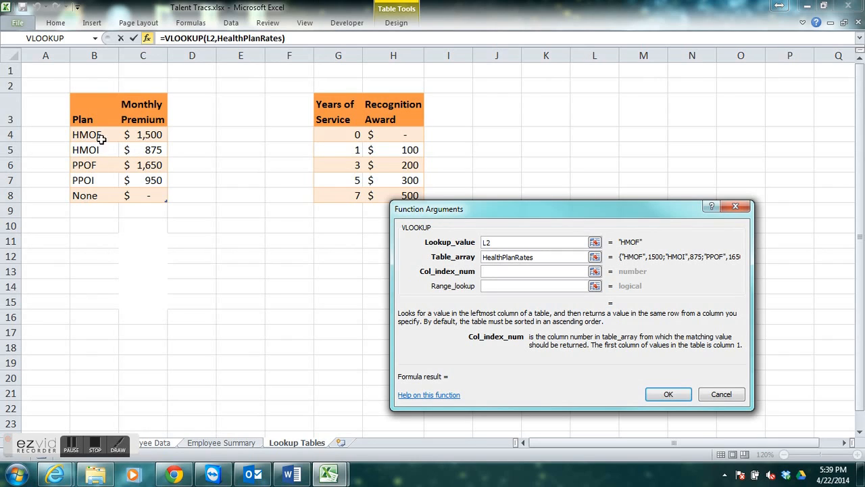
Complete the VLOOKUP in R2 with column index 2 and an exact-match range lookup of FALSE.
type("2")
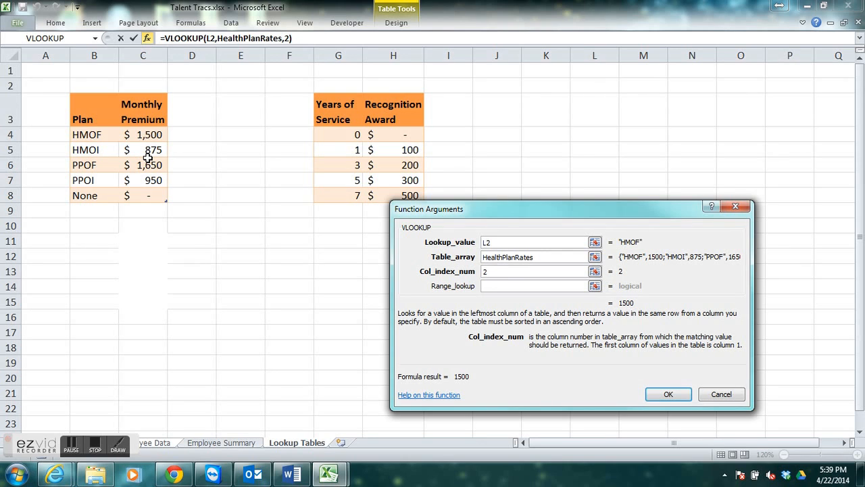
left_click(498, 287)
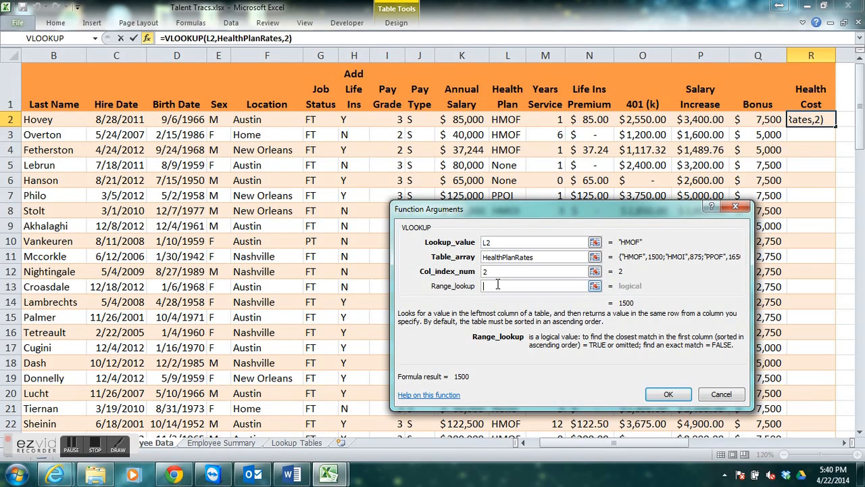
type("FALSE")
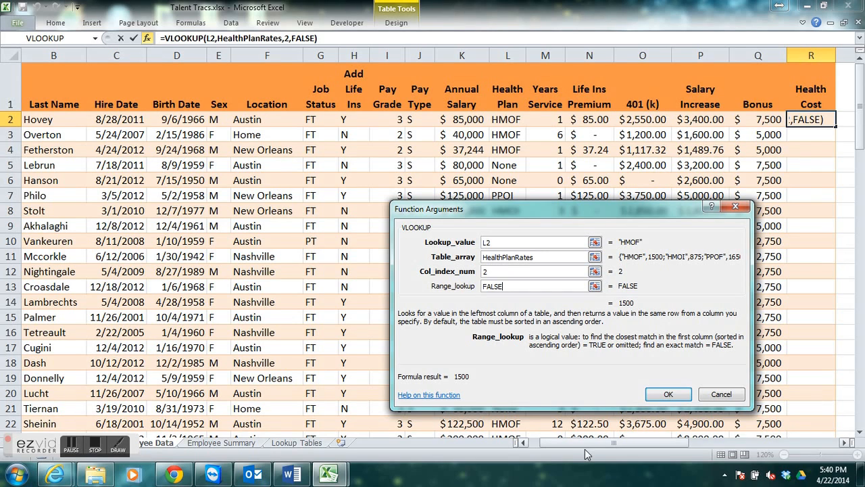
left_click(668, 394)
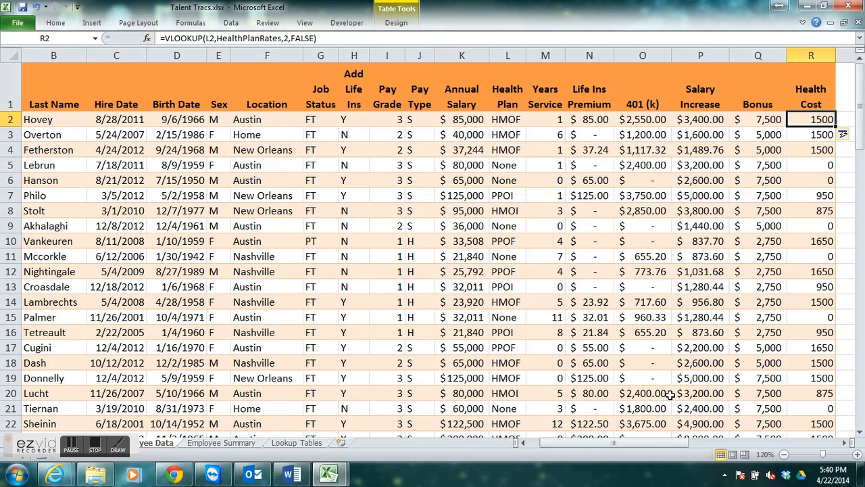
Check the name and layout of the health plan table on Lookup Tables, including the None plan's premium, then return to Employee Data.
left_click(311, 443)
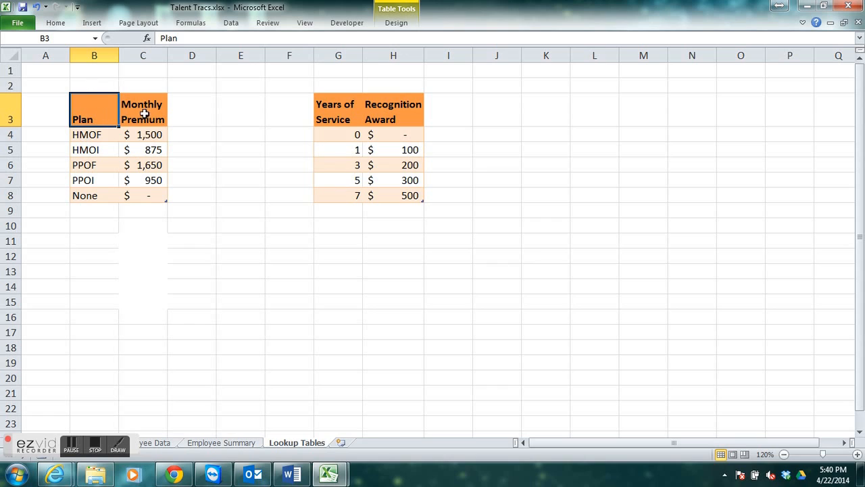
left_click(152, 196)
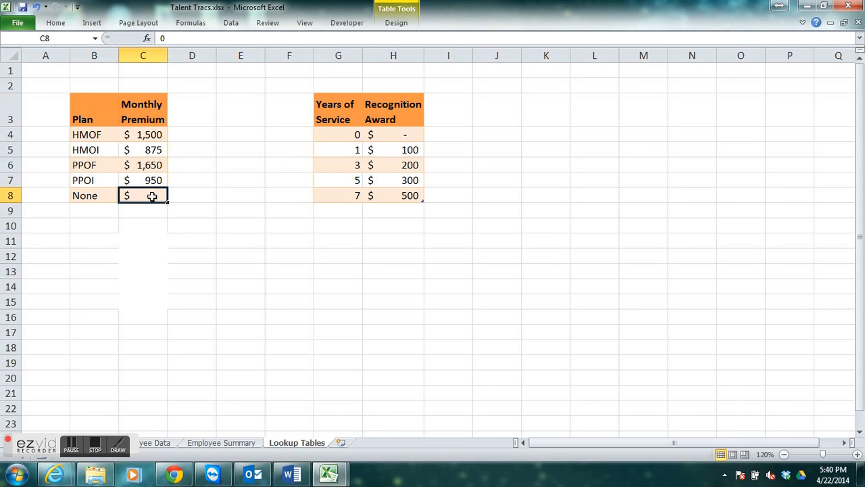
left_click(404, 23)
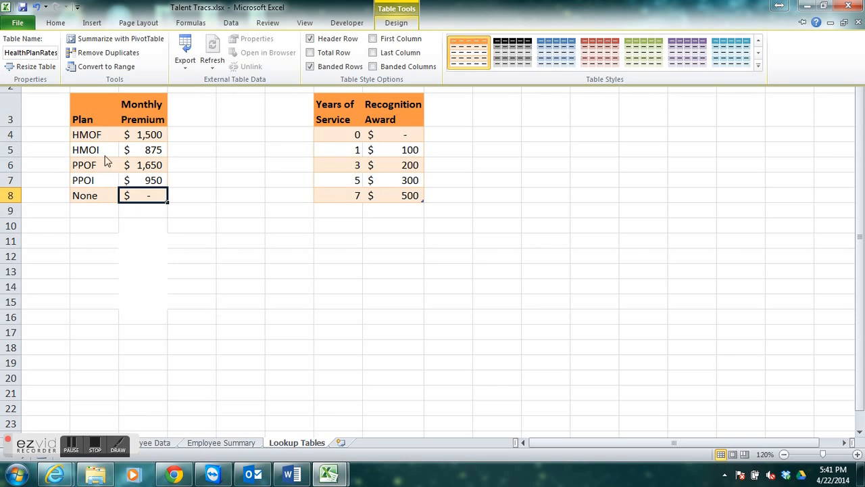
left_click(159, 442)
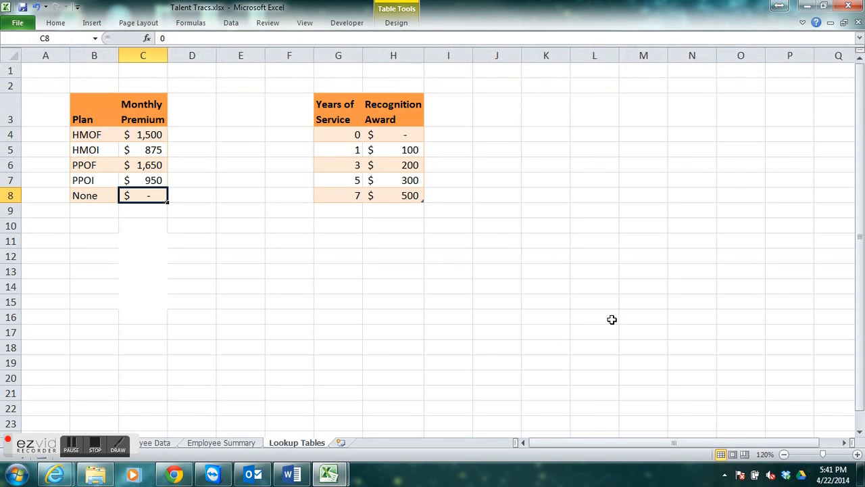
left_click(170, 444)
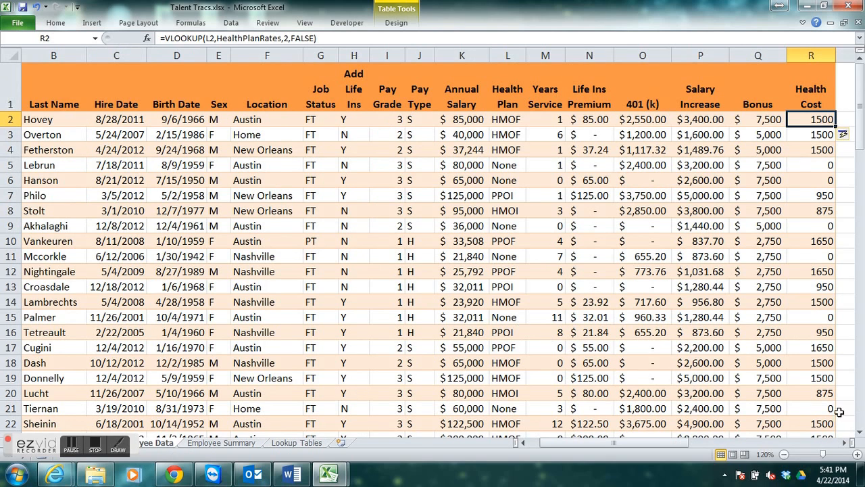
Compare the Health Cost results in R7 and R10 with the matching plan premiums on the Lookup Tables sheet.
left_click(844, 443)
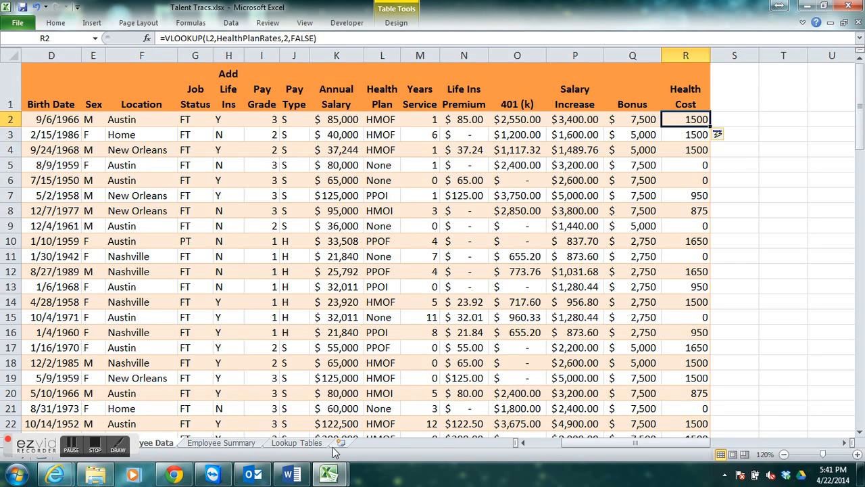
left_click(298, 443)
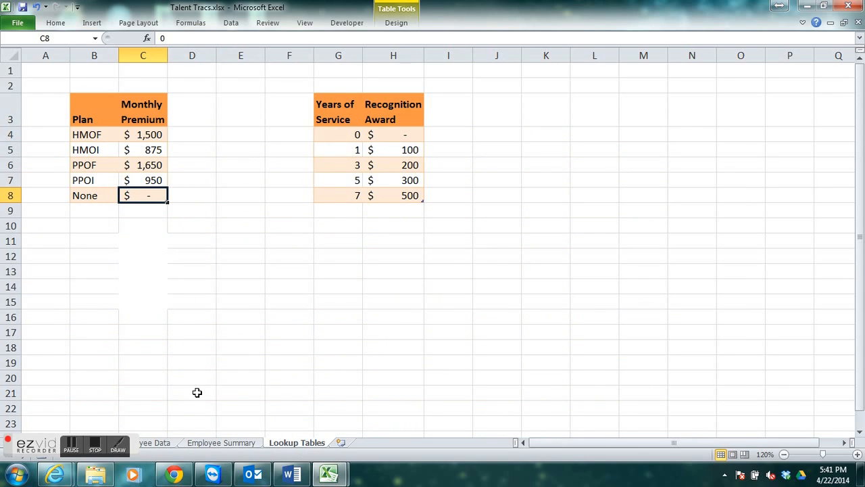
left_click(169, 444)
left_click(701, 197)
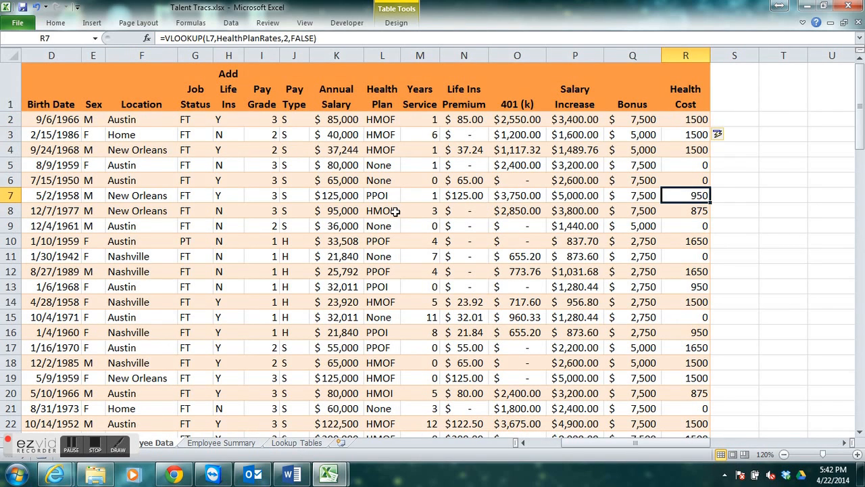
left_click(289, 446)
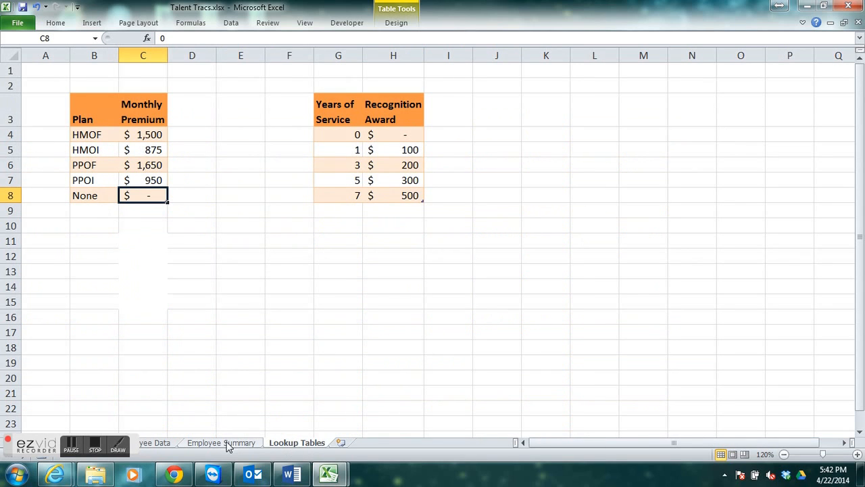
left_click(156, 444)
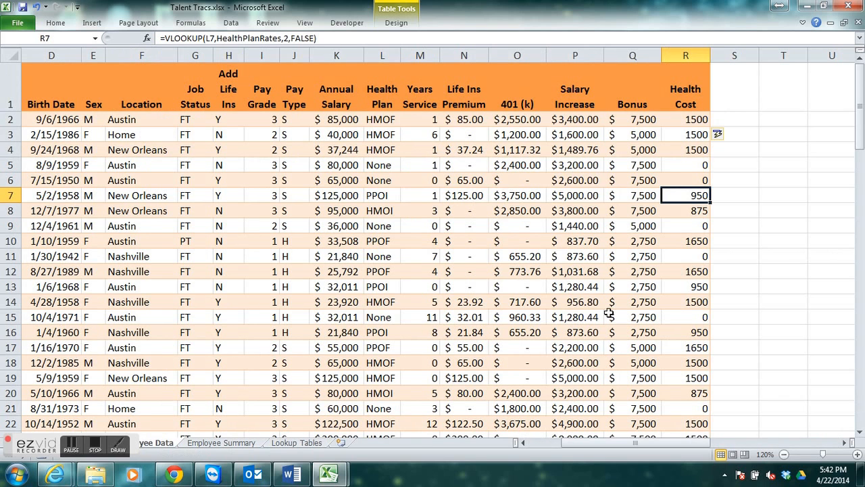
left_click(683, 242)
left_click(311, 444)
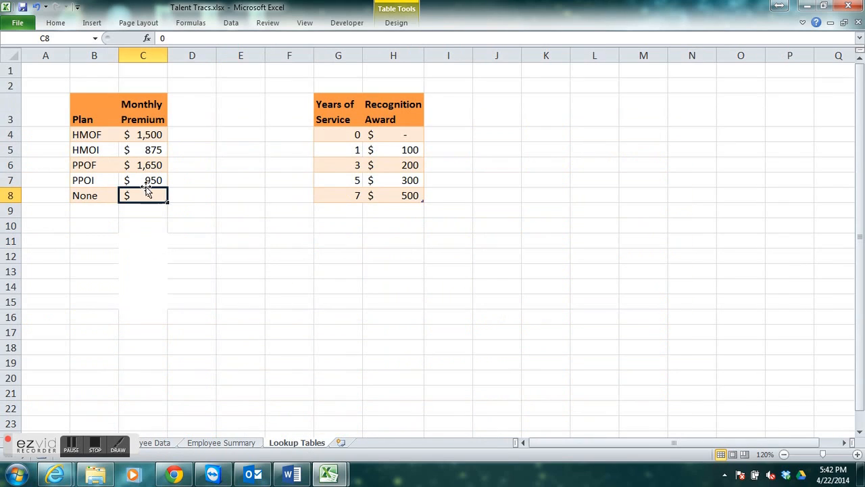
left_click(165, 444)
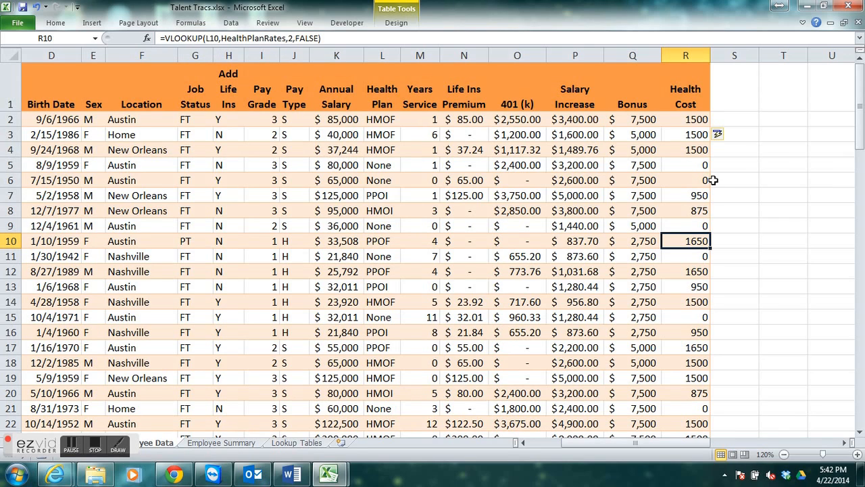
Start a manually written VLOOKUP formula in the empty cell T2 of the Employee Data sheet.
left_click(778, 119)
type("=vlookup")
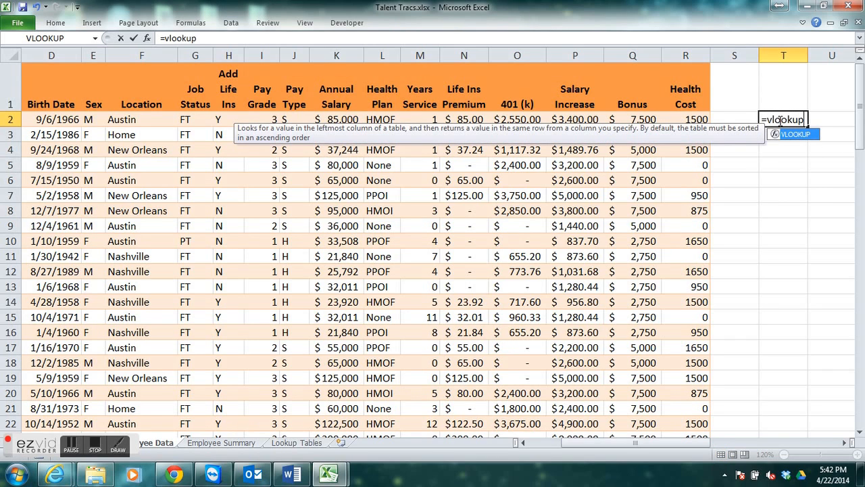
type("(")
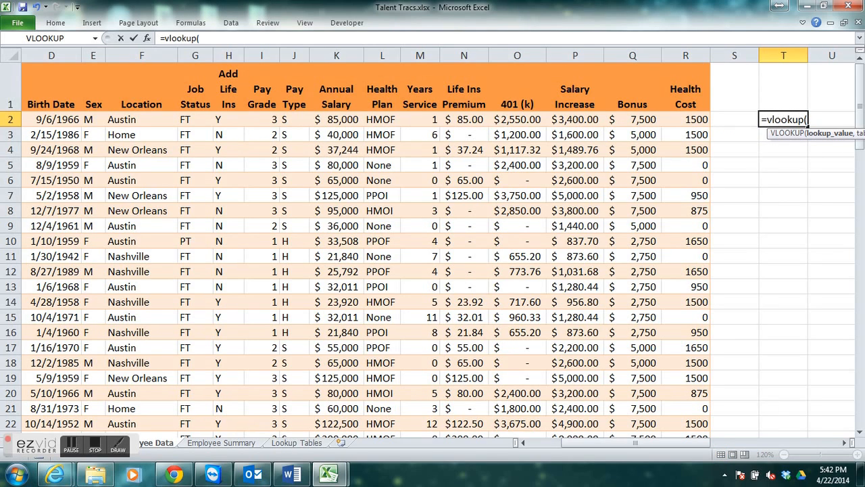
left_click(844, 443)
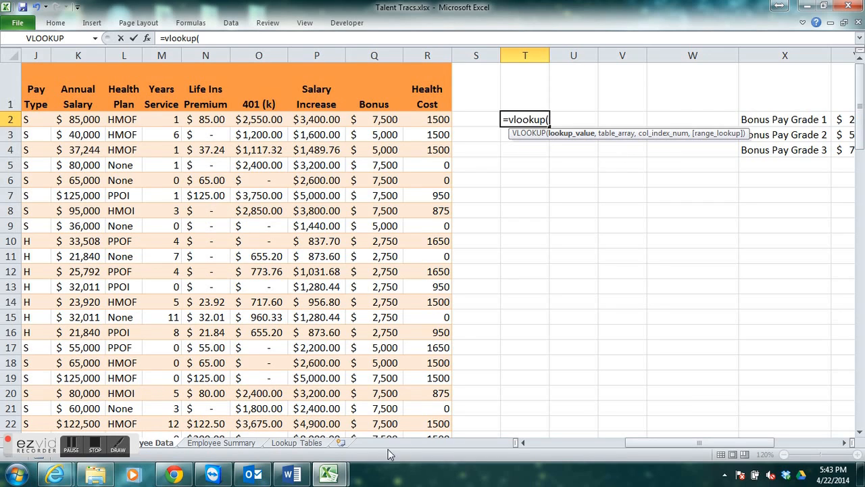
left_click(317, 443)
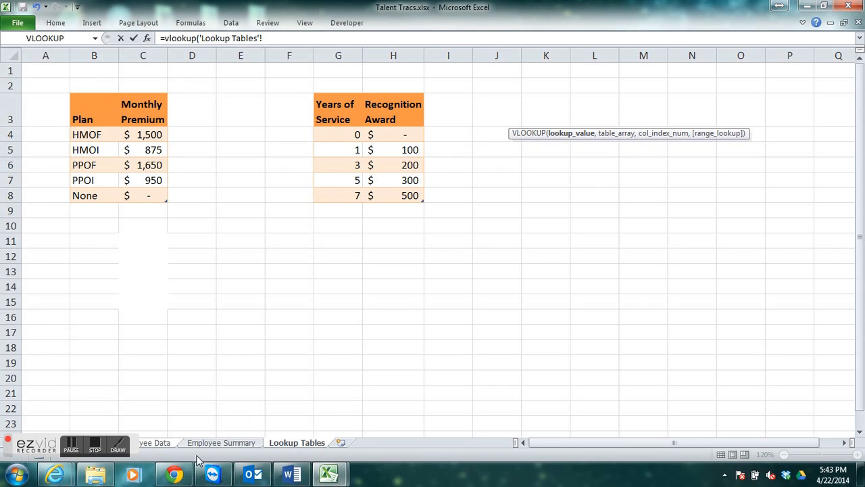
left_click(165, 445)
key("BackSpace")
key("BackSpace")
key("BackSpace")
key("BackSpace")
key("BackSpace")
key("BackSpace")
key("BackSpace")
key("BackSpace")
key("BackSpace")
key("BackSpace")
key("BackSpace")
key("BackSpace")
key("BackSpace")
key("BackSpace")
key("BackSpace")
key("BackSpace")
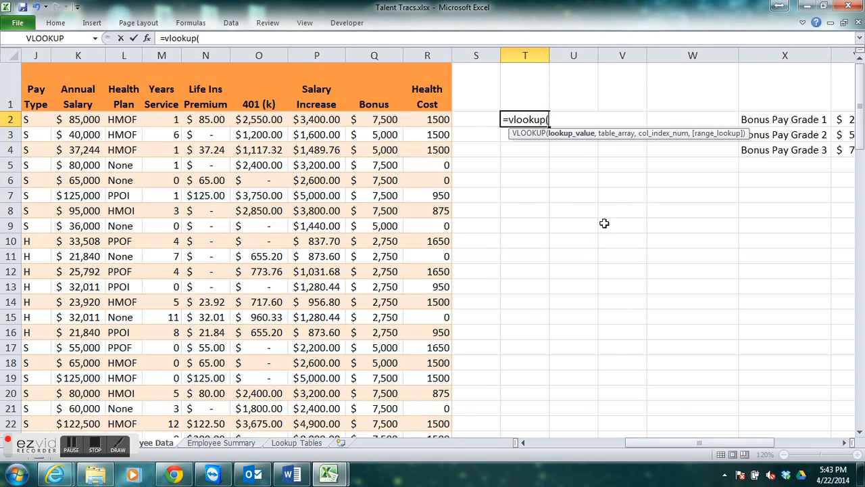
Enter L2 as the lookup value and select the whole health plan table, headers included, as the table array.
type("l2,")
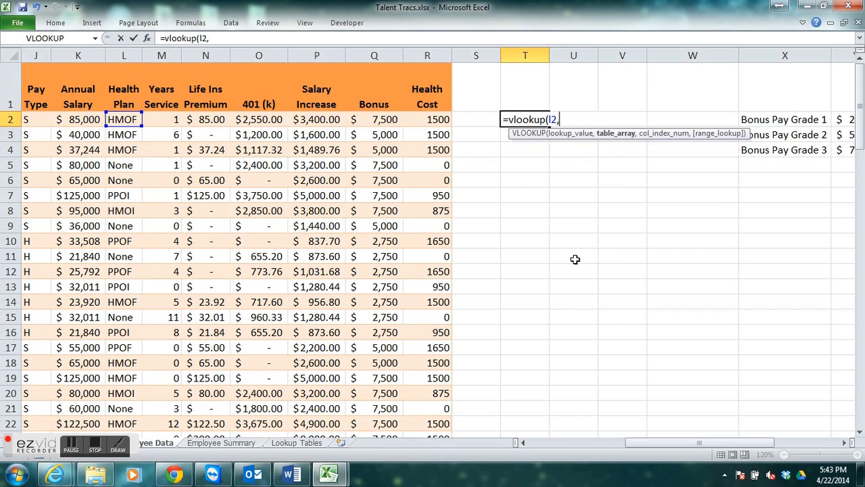
left_click(297, 443)
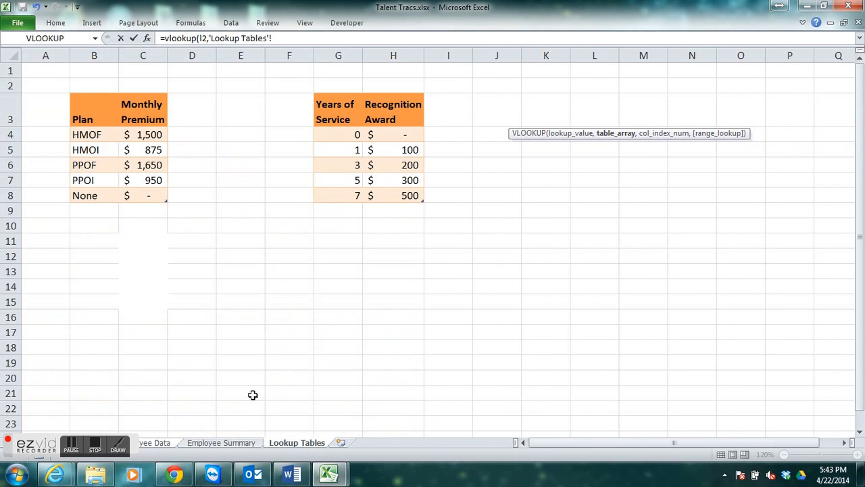
left_click(91, 110)
mouse_move(92, 110)
left_mouse_down()
mouse_move(151, 116)
mouse_move(153, 195)
left_mouse_up()
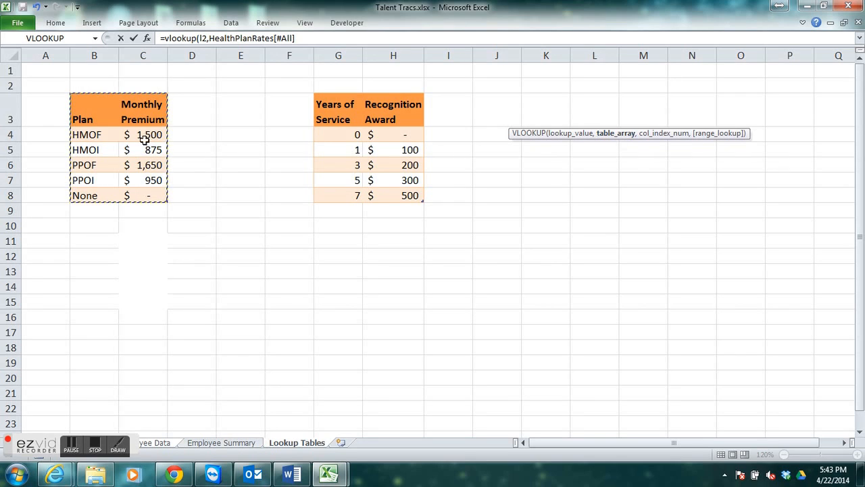
Replace the HealthPlanRates[#All] table array in the formula with the plain cell range b3:C8.
left_click(219, 39)
left_click_drag(209, 38, 295, 34)
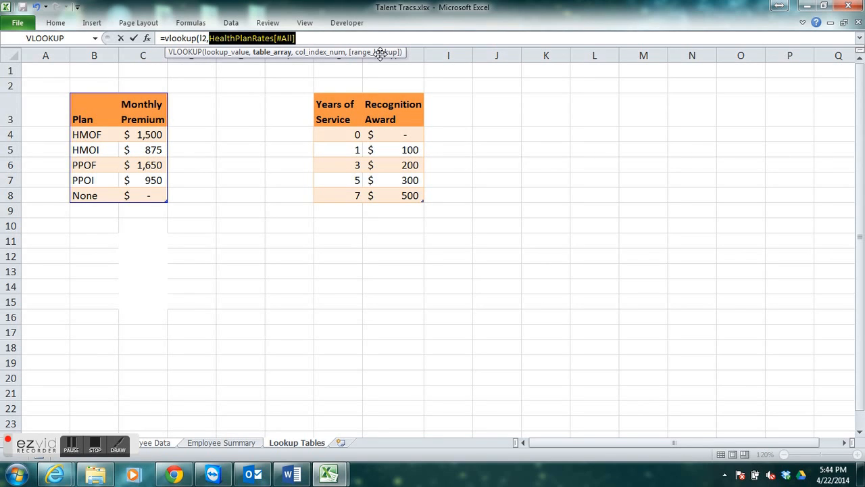
type("b3")
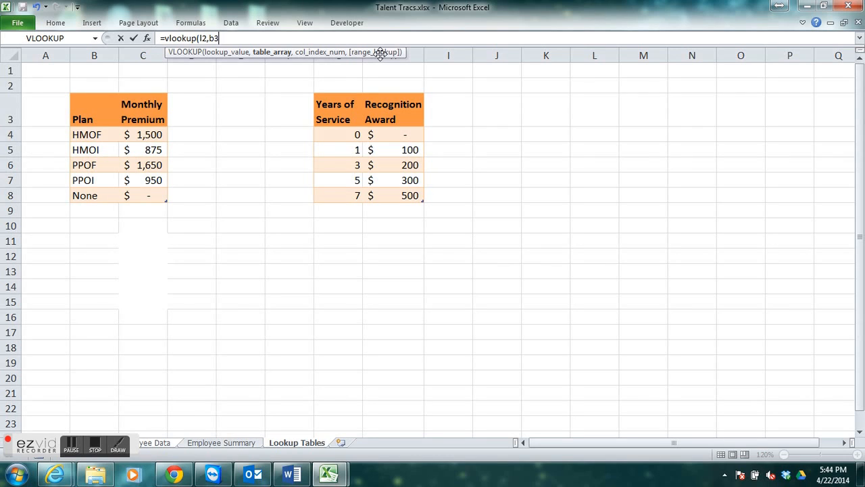
type(":C")
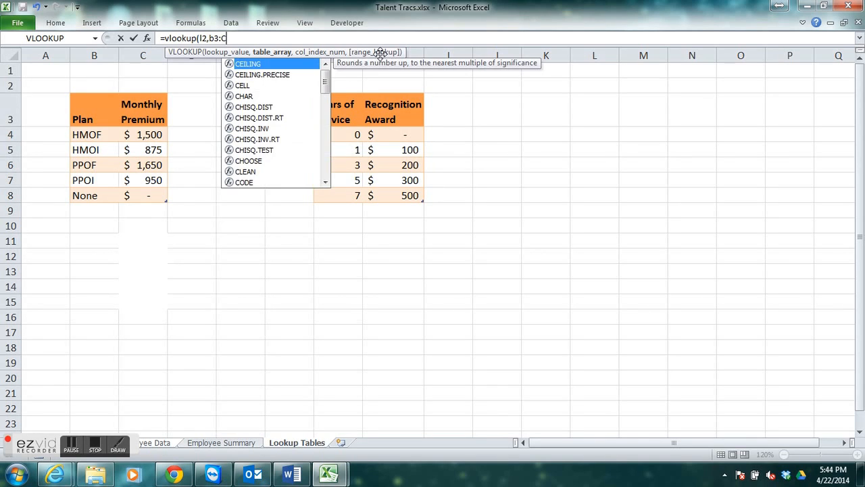
type("8")
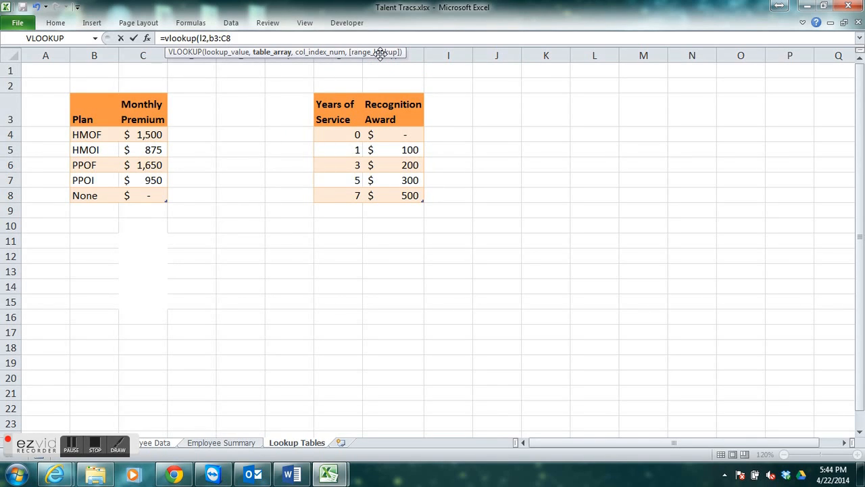
type(",")
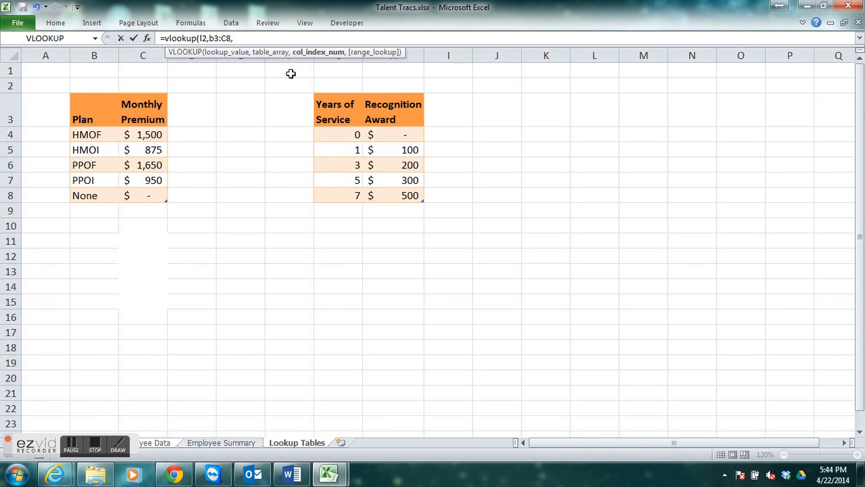
Finish the T2 formula with column index 2 and FALSE for an exact match, then reselect T2 to inspect it.
type("2,")
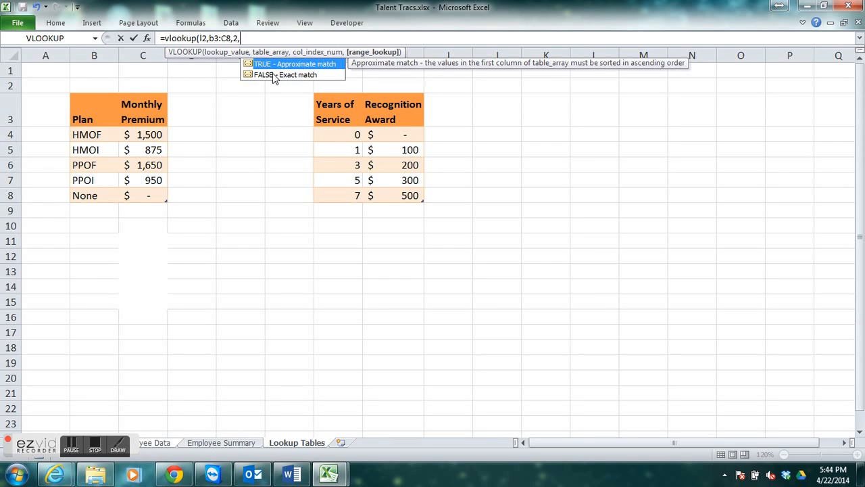
left_click(268, 75)
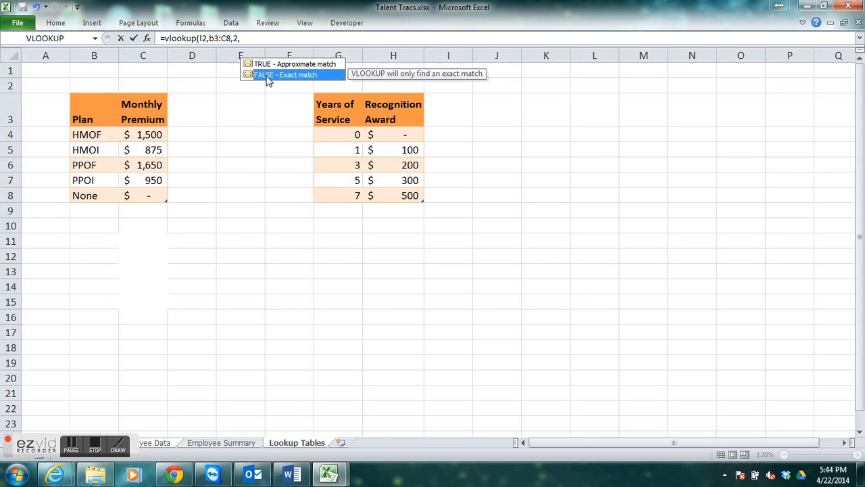
left_click(271, 38)
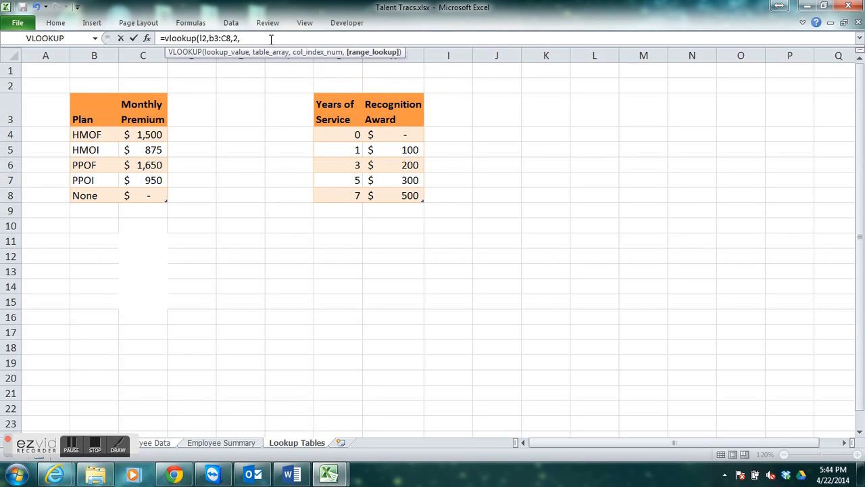
type("FALSE")
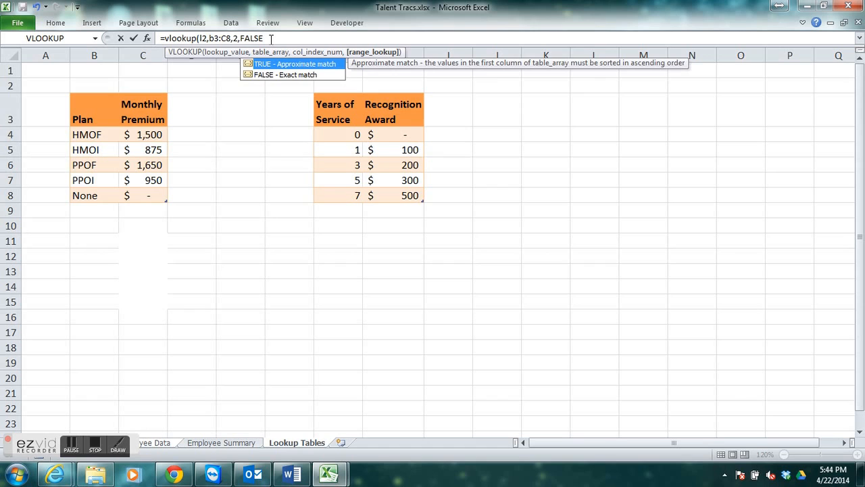
type(")")
key("Return")
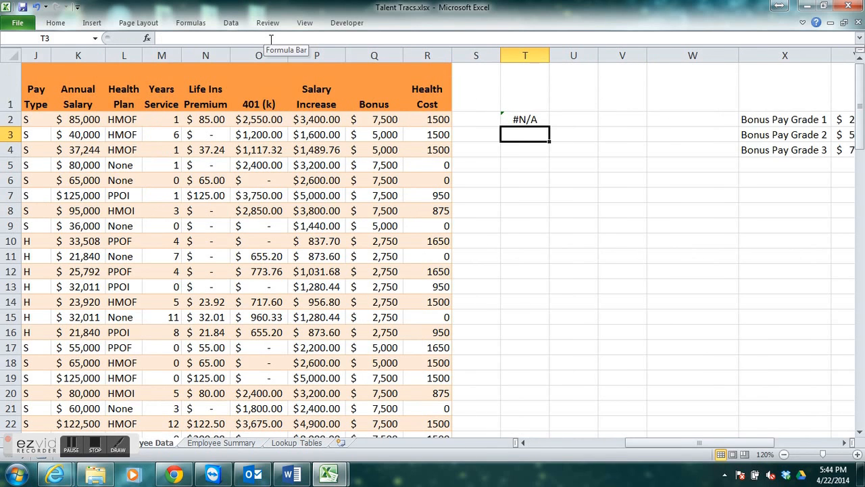
left_click(535, 120)
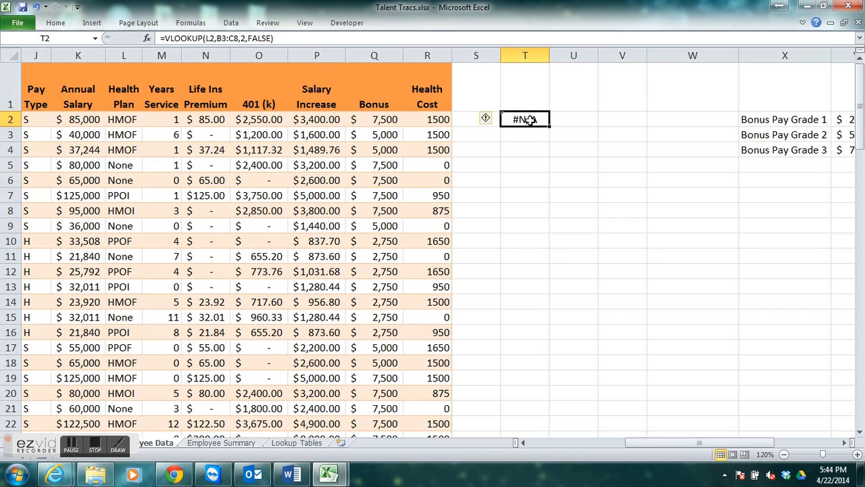
Point the B3:C8 table array in T2's VLOOKUP formula to the Lookup Tables sheet.
double_click(521, 119)
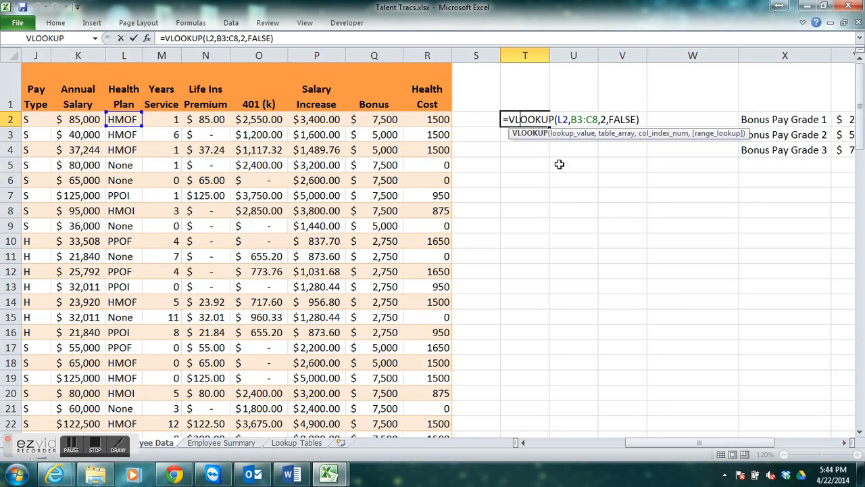
left_click(571, 122)
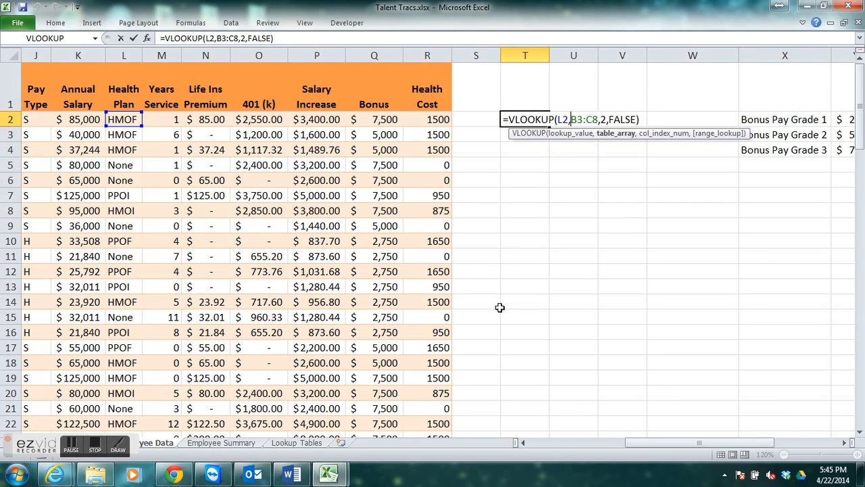
left_click(310, 443)
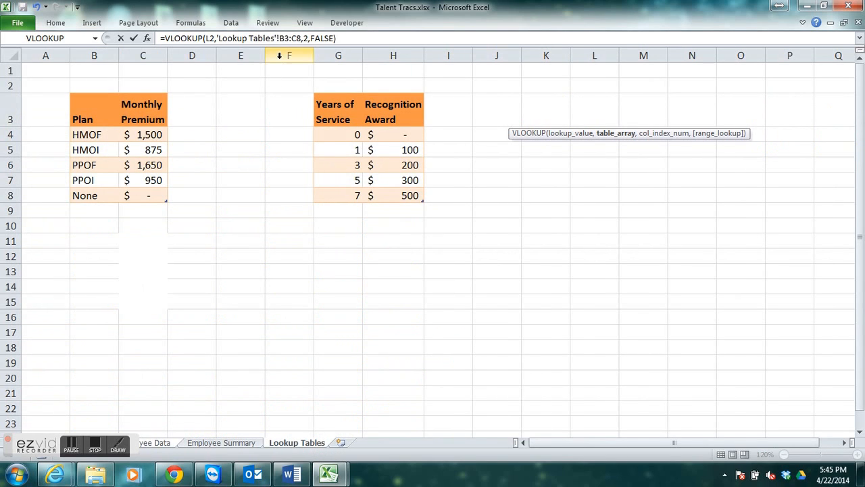
key("Return")
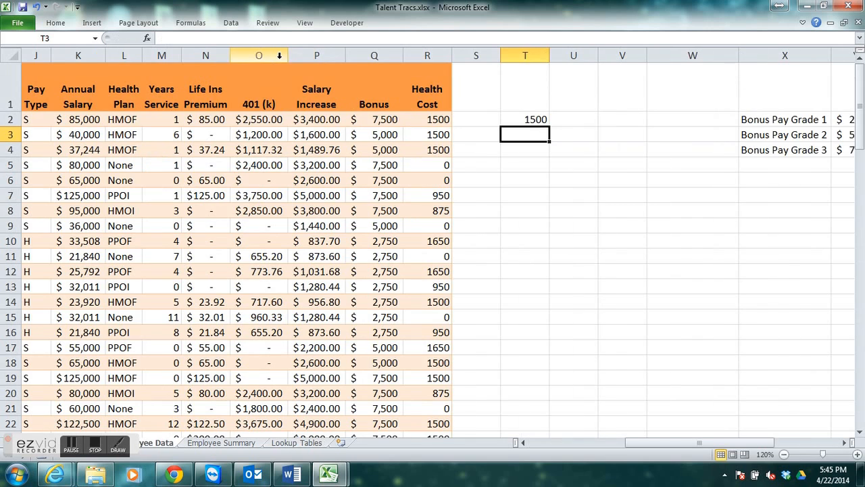
Fill the T2 lookup formula with its relative table range down through T18.
left_click(524, 119)
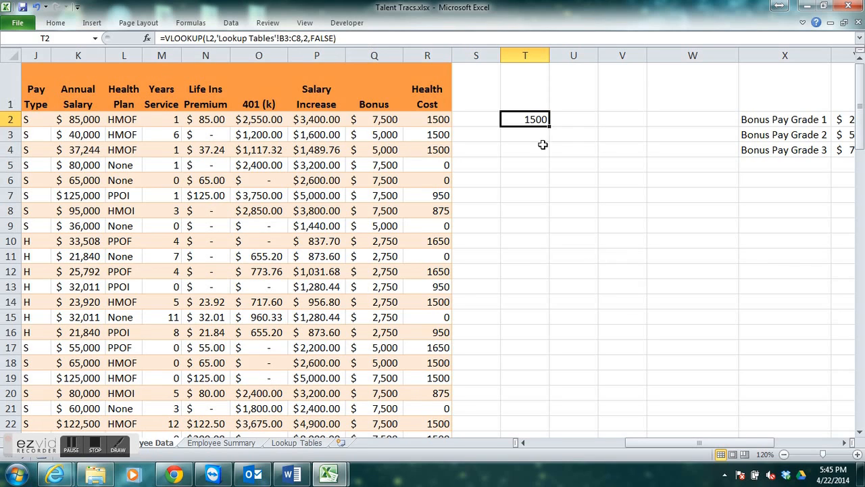
left_click_drag(550, 127, 550, 370)
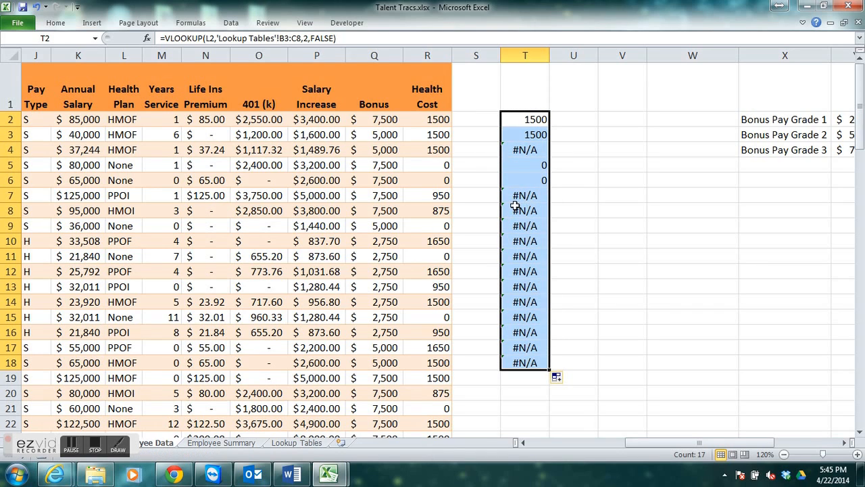
Make the table array in the T2 formula an absolute reference, $B$3:$C$8.
double_click(533, 119)
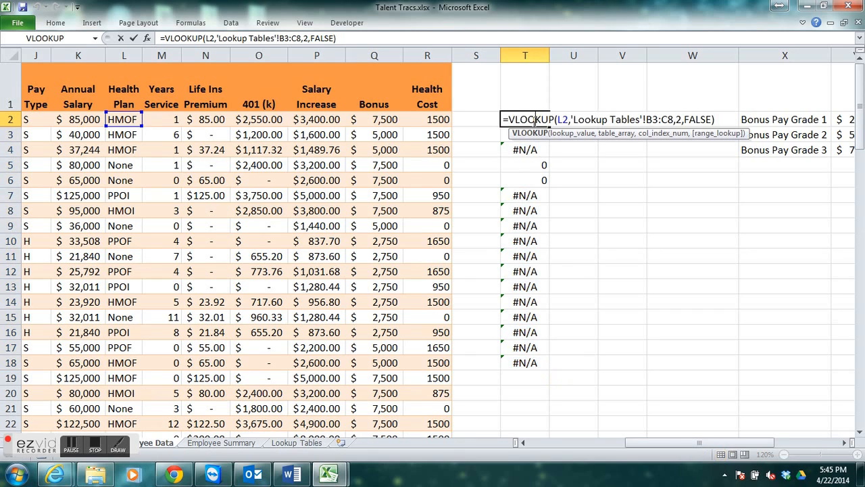
left_click(648, 119)
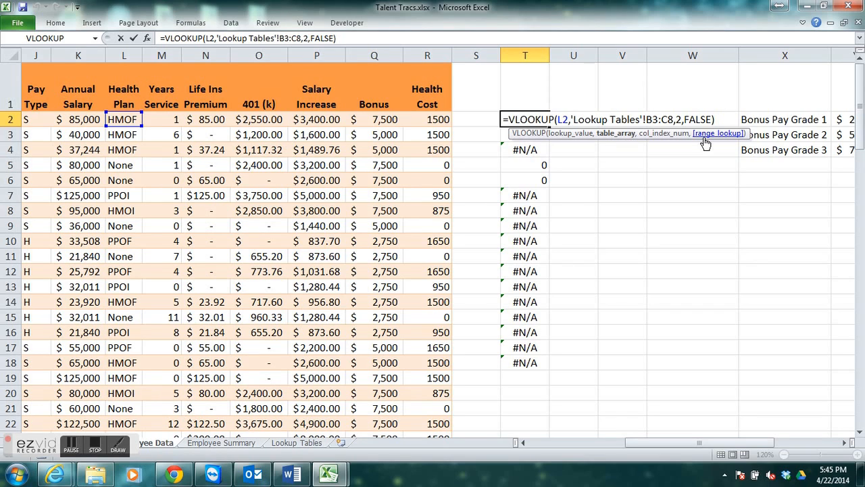
key("F4")
left_click(681, 120)
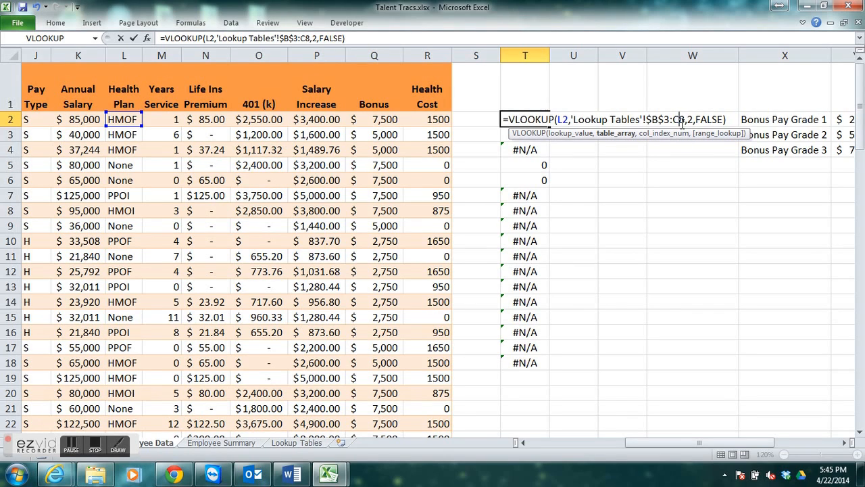
key("F4")
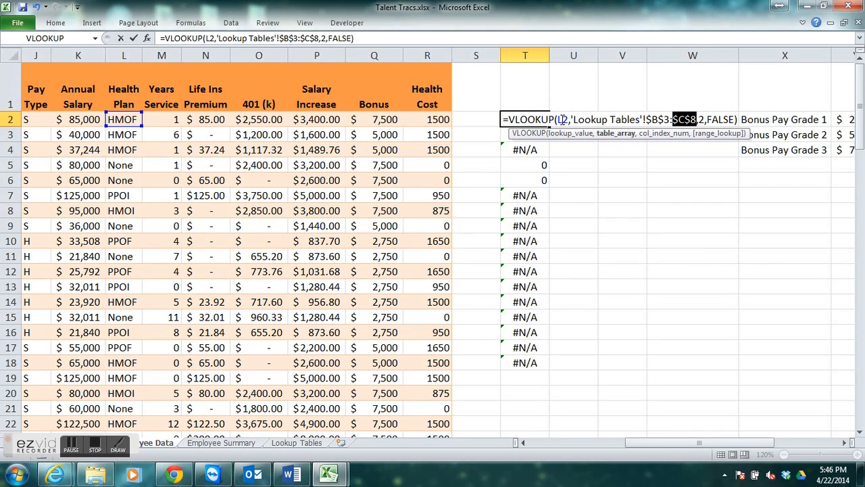
key("Return")
Fill the T2 formula down through T20 and compare it with the Health Cost formula in R2.
left_click(516, 117)
left_click_drag(551, 127, 554, 398)
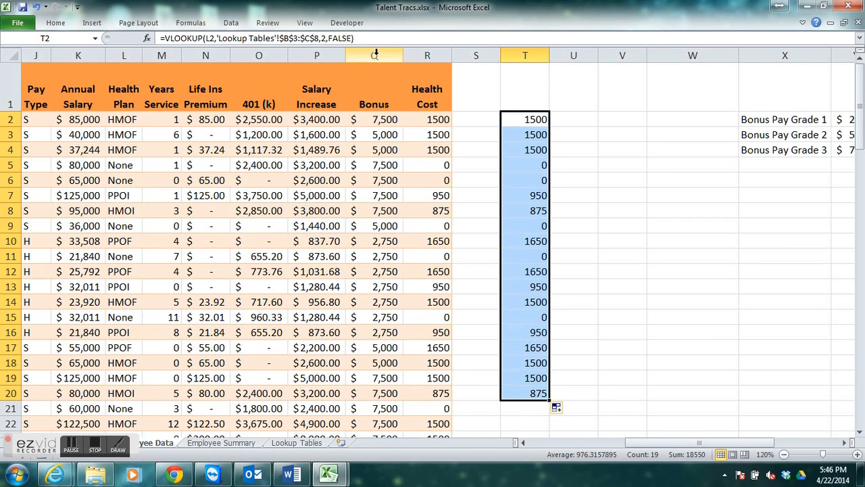
left_click(429, 119)
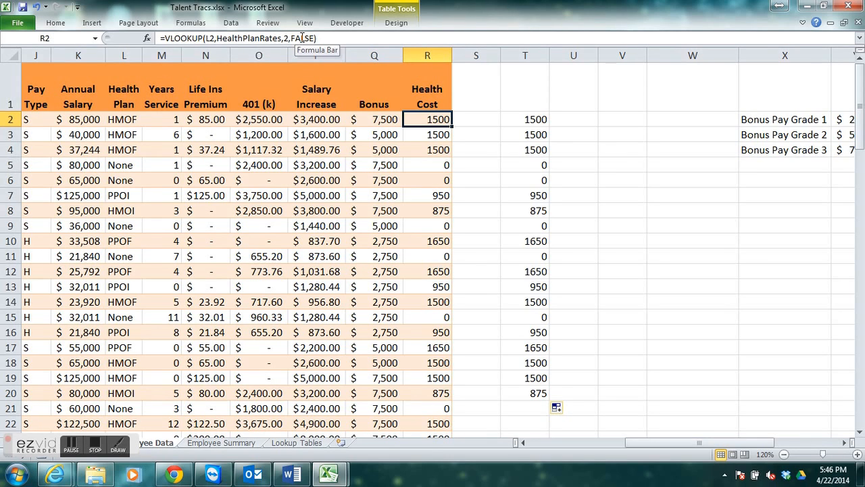
left_click(523, 118)
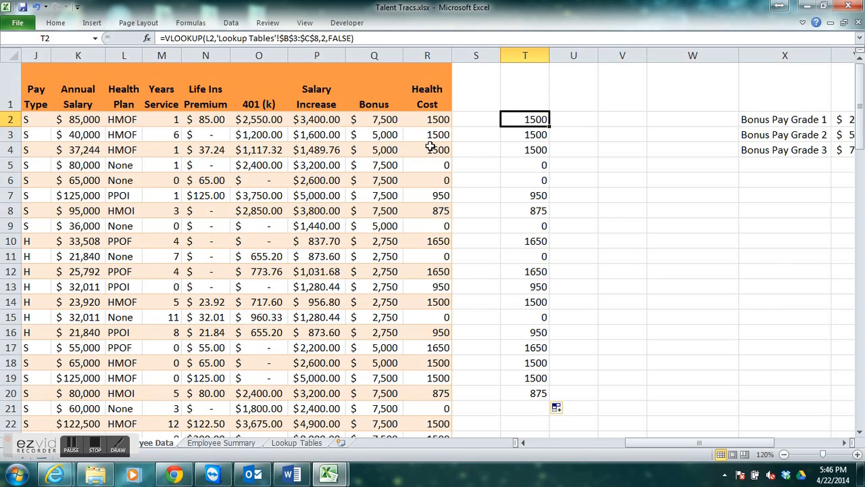
left_click(423, 119)
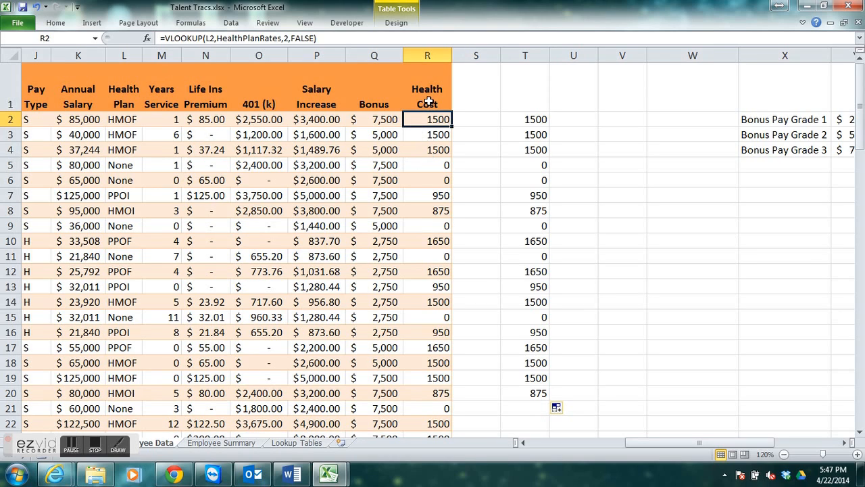
Apply the Accounting number format with one decimal place to the whole Health Cost column.
left_click(427, 67)
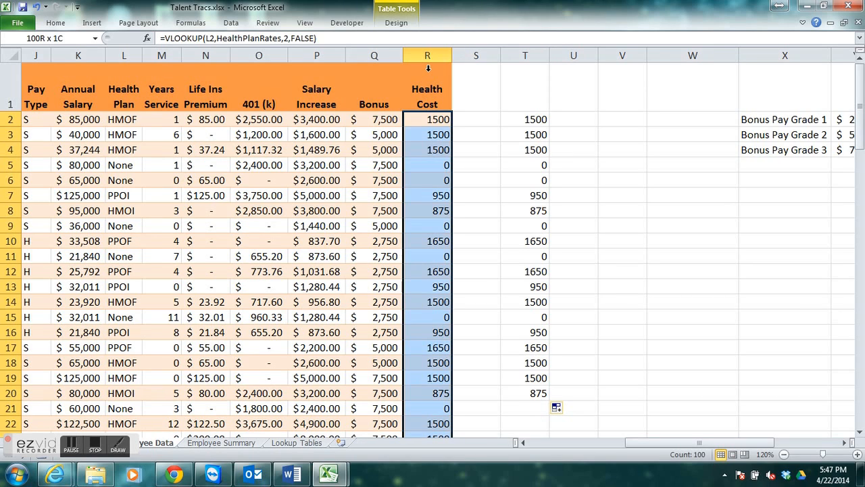
left_click(58, 26)
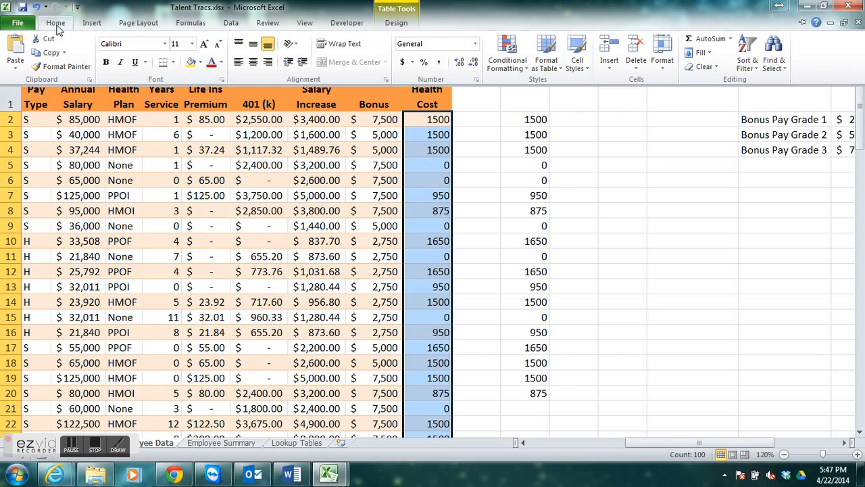
left_click(403, 64)
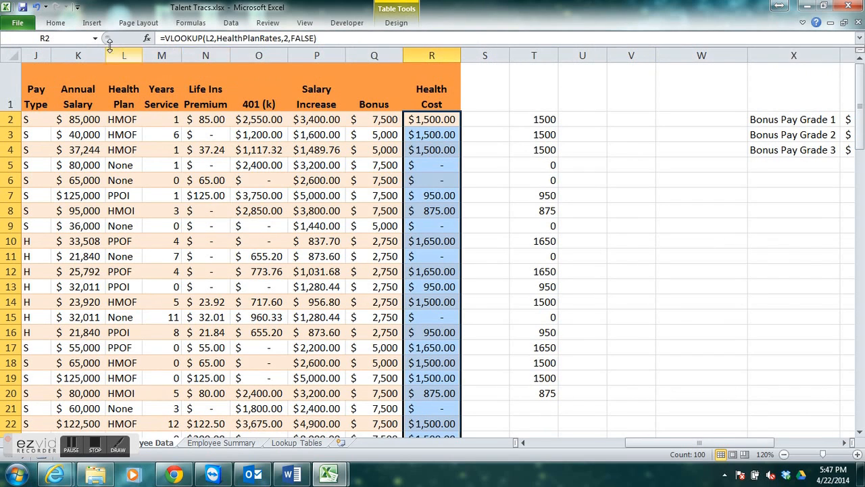
left_click(58, 24)
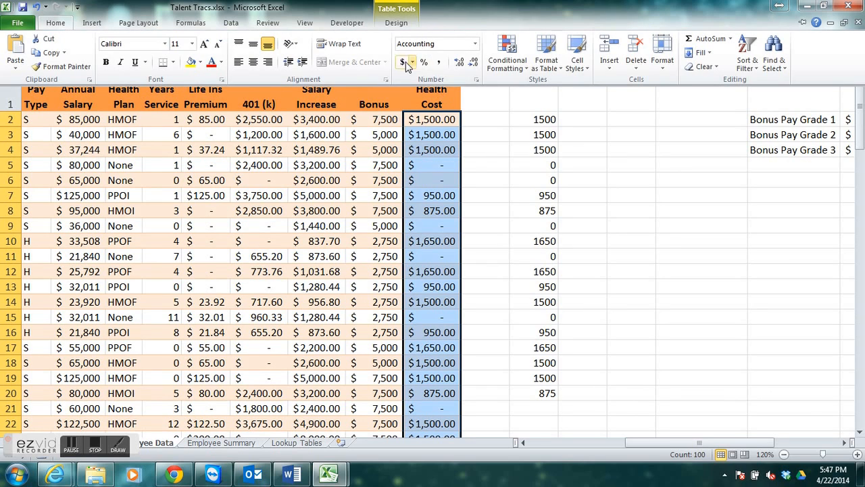
left_click(476, 68)
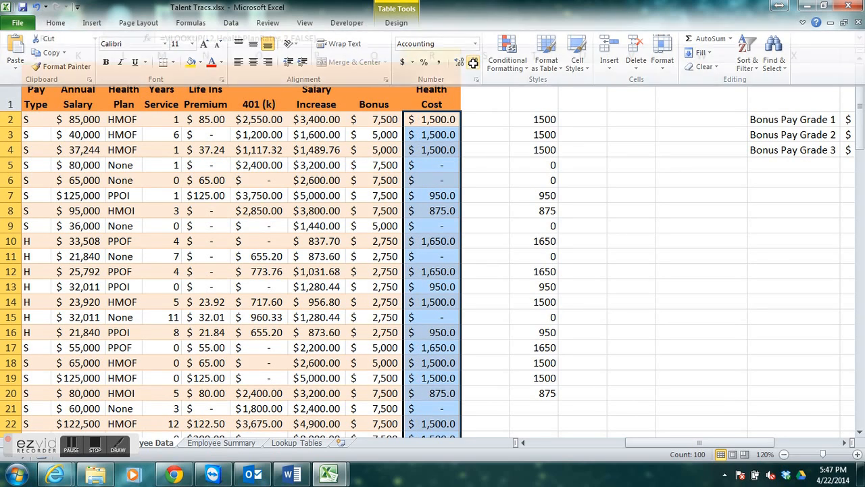
left_click(475, 64)
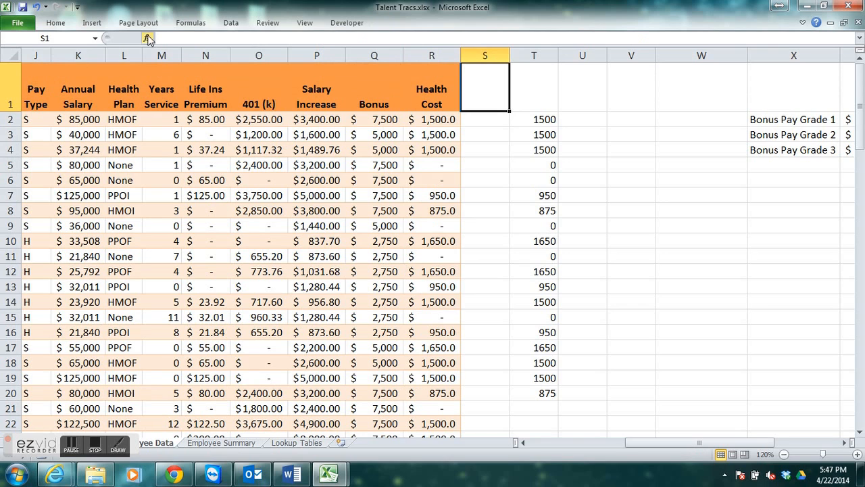
Keep the ribbon expanded and remove the remaining decimal place from the Health Cost column's values.
left_click(802, 22)
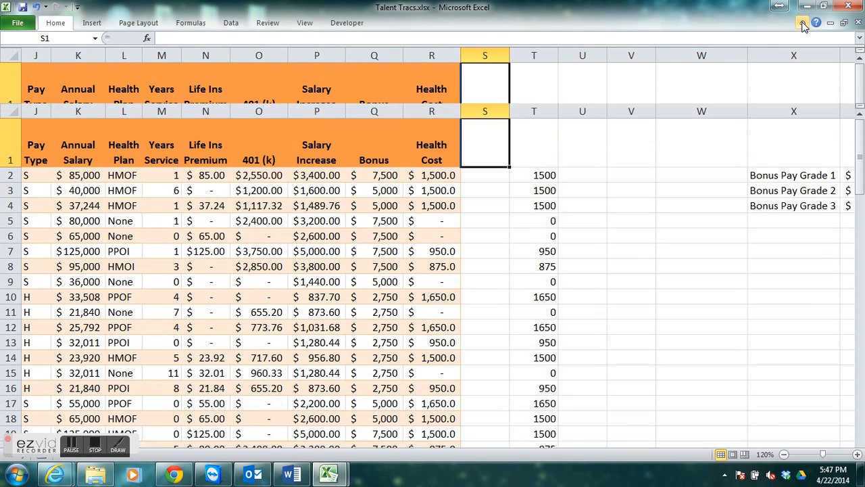
left_click(434, 178)
left_click(438, 122)
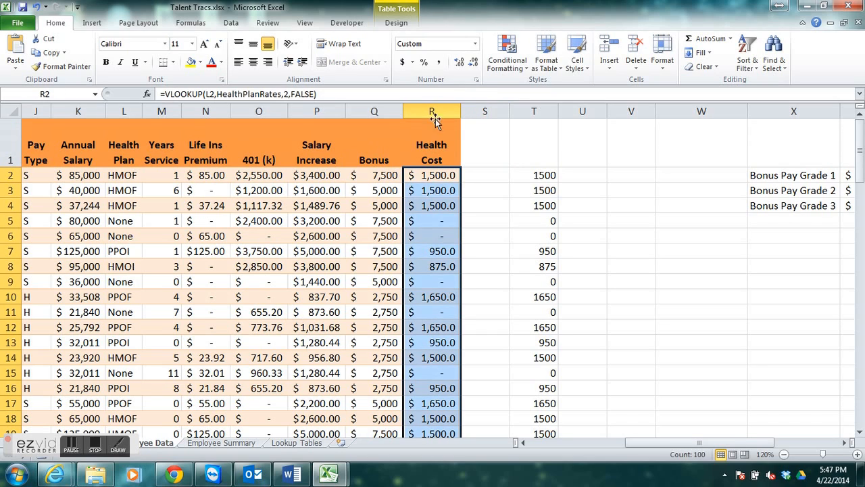
left_click(473, 63)
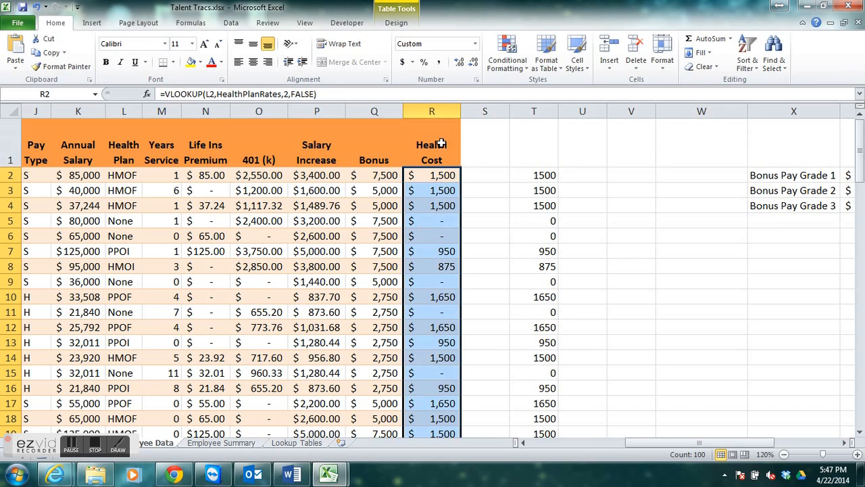
Multiply the Health Cost VLOOKUP formula in R2 by 12 to annualize the monthly premium.
left_click(426, 176)
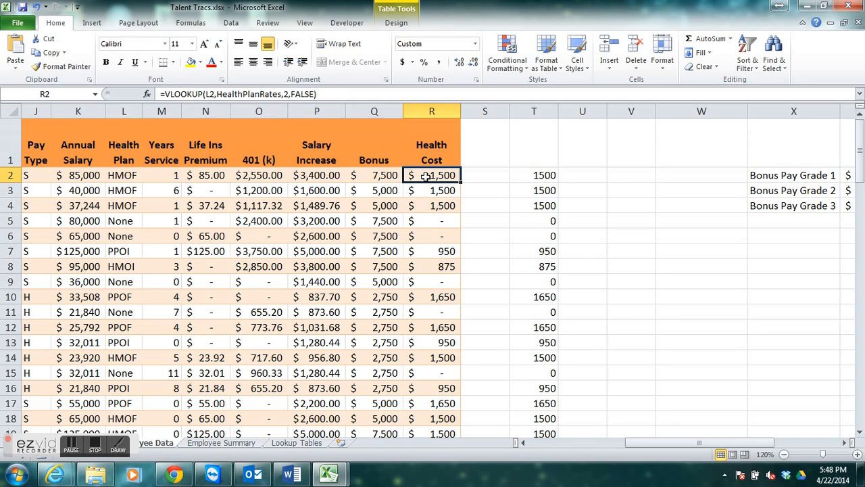
left_click(335, 94)
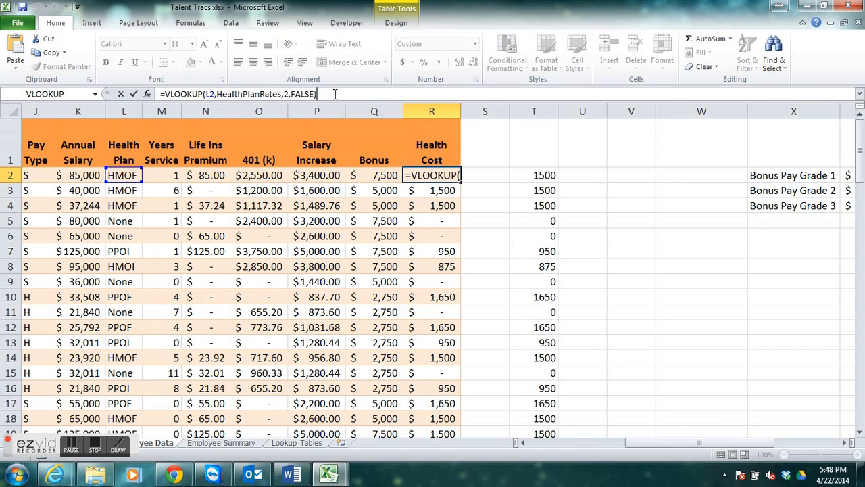
type("*12")
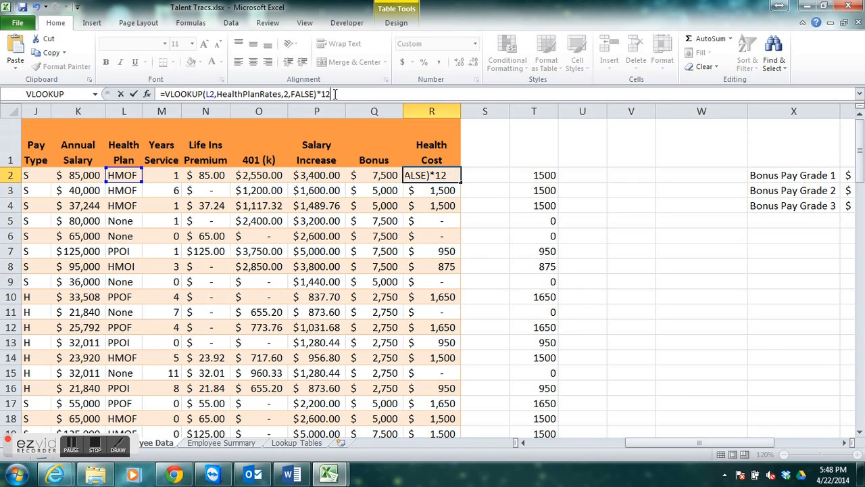
key("Return")
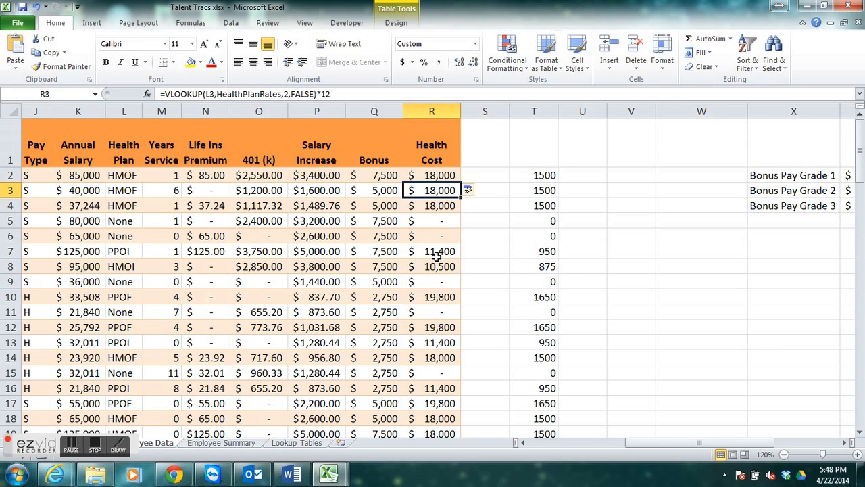
left_click(96, 446)
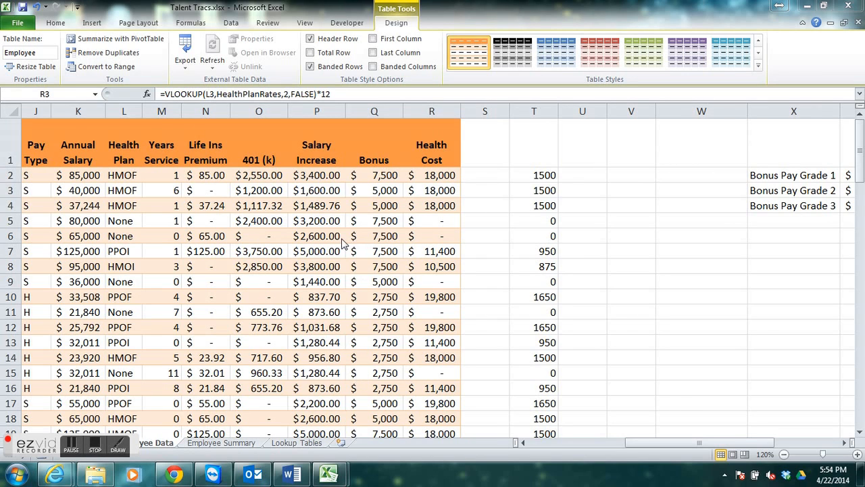
Examine the years-of-service thresholds and their recognition awards in the Recognition table on the Lookup Tables sheet.
left_click(310, 446)
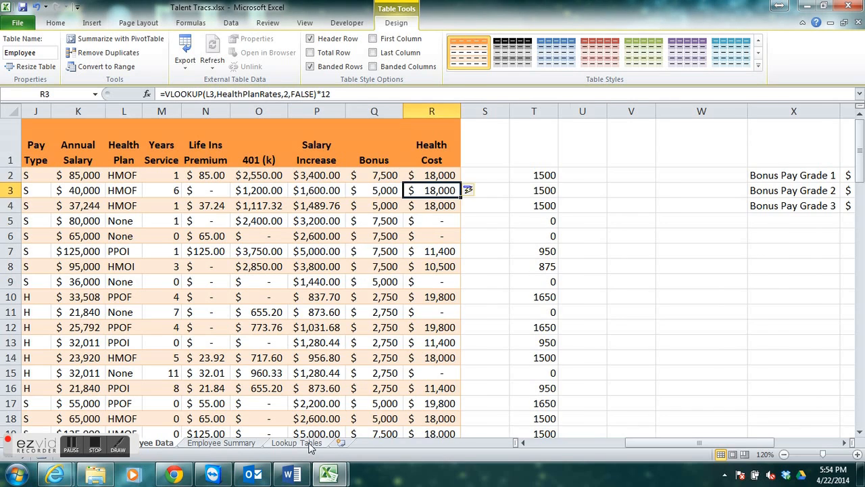
left_click(310, 444)
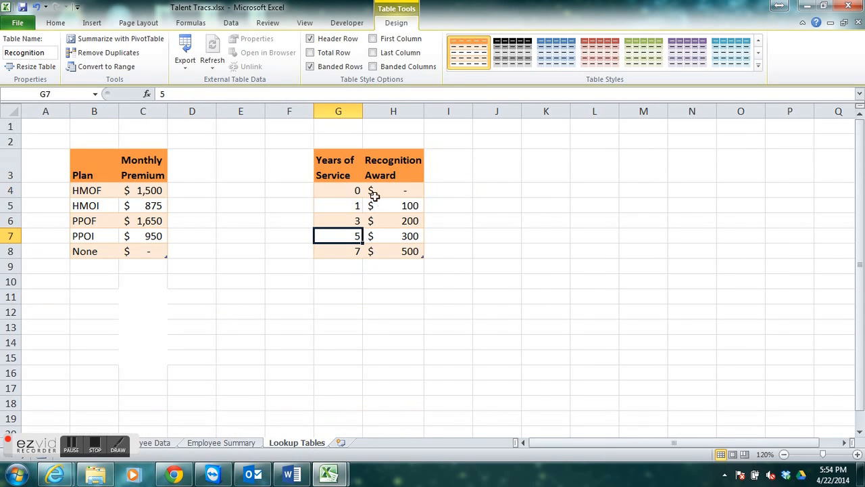
left_click(344, 170)
left_click(394, 169)
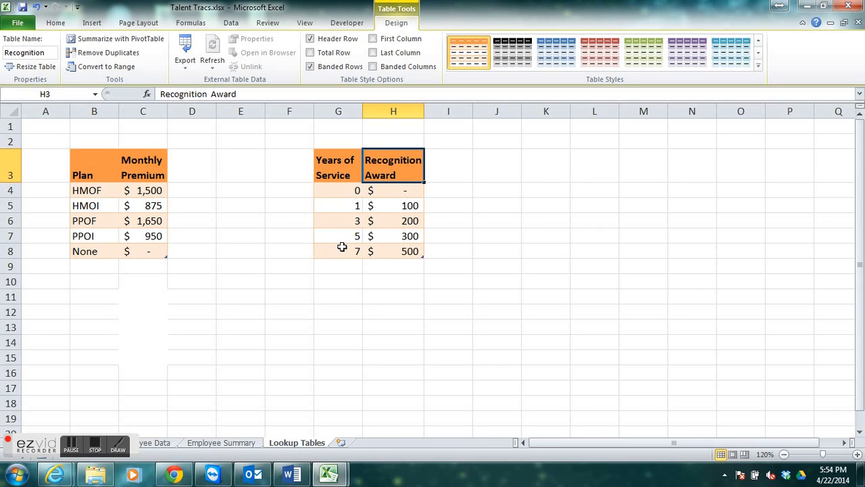
left_click(344, 193)
left_click(340, 221)
left_click(342, 236)
left_click(344, 251)
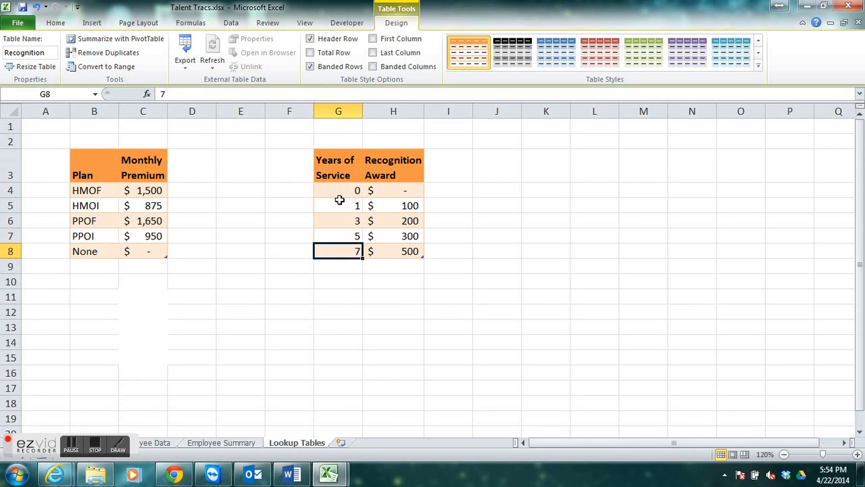
left_click(341, 221)
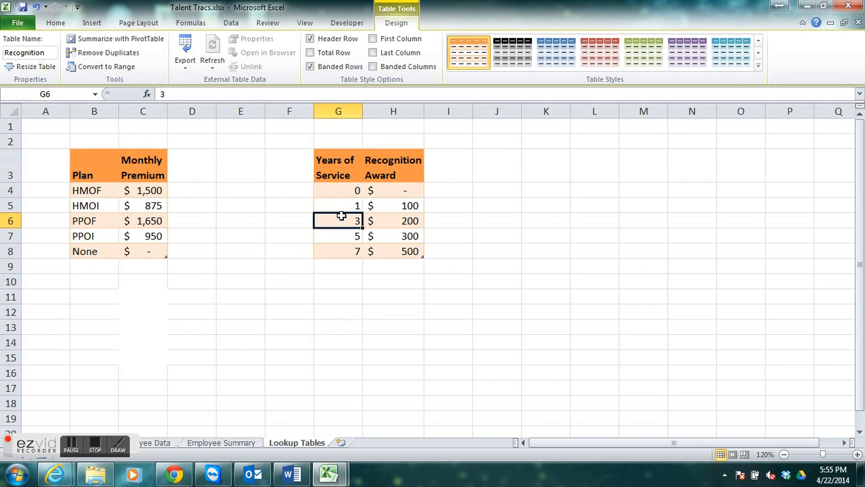
left_click(405, 203)
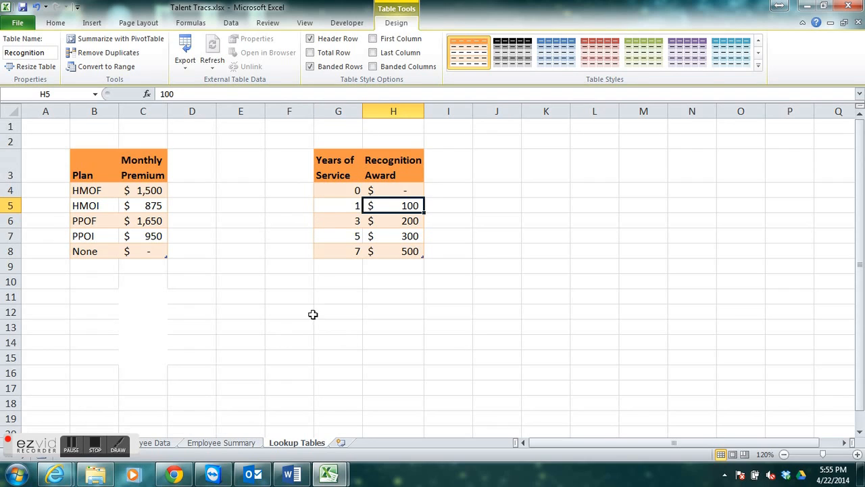
left_click(351, 252)
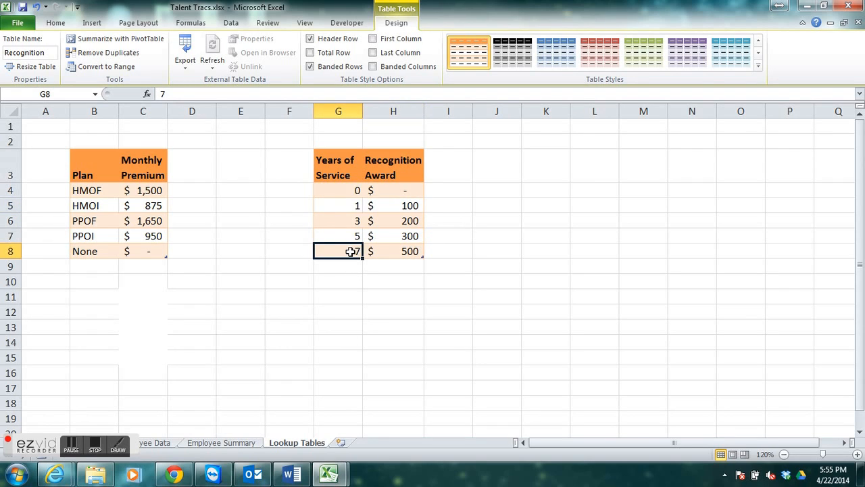
Examine how the Recognition table's 5-year and 7-year tiers set the award for service that falls between or beyond the thresholds.
left_click(351, 236)
left_click(405, 236)
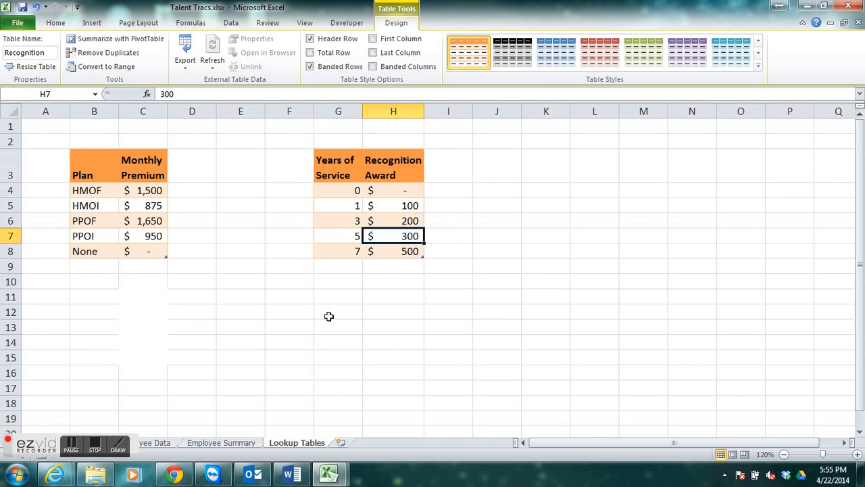
left_click(345, 268)
left_click(342, 283)
left_click(343, 297)
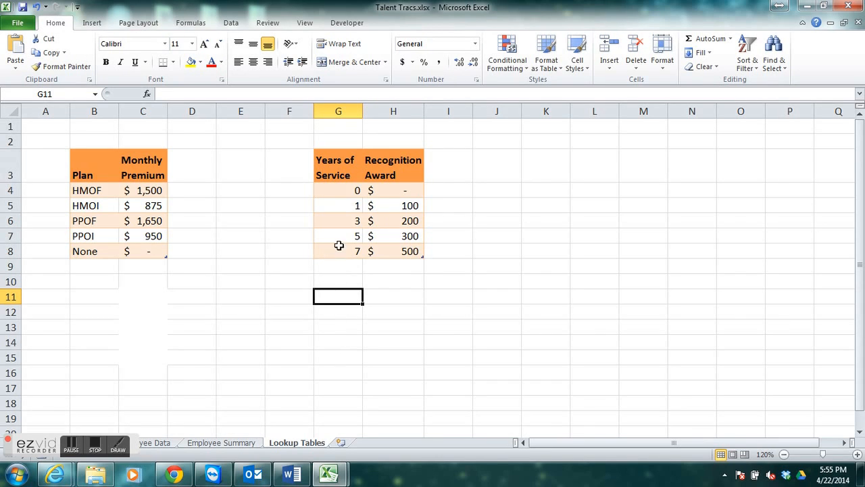
left_click(402, 253)
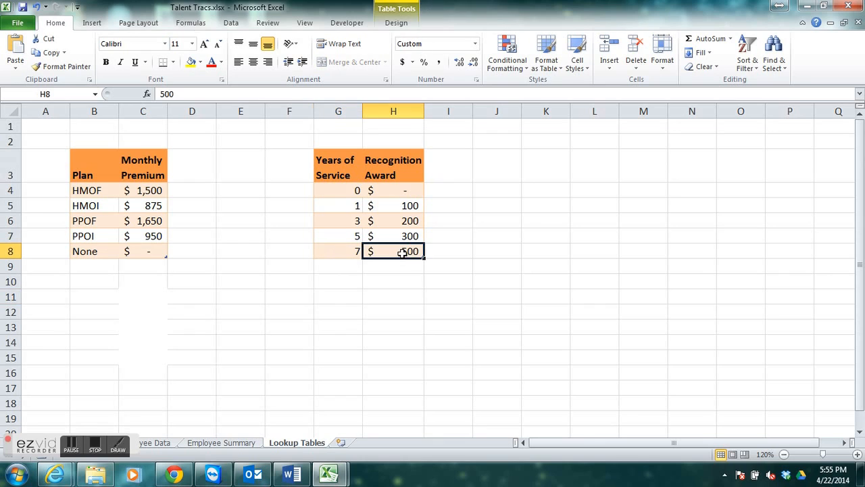
left_click(340, 287)
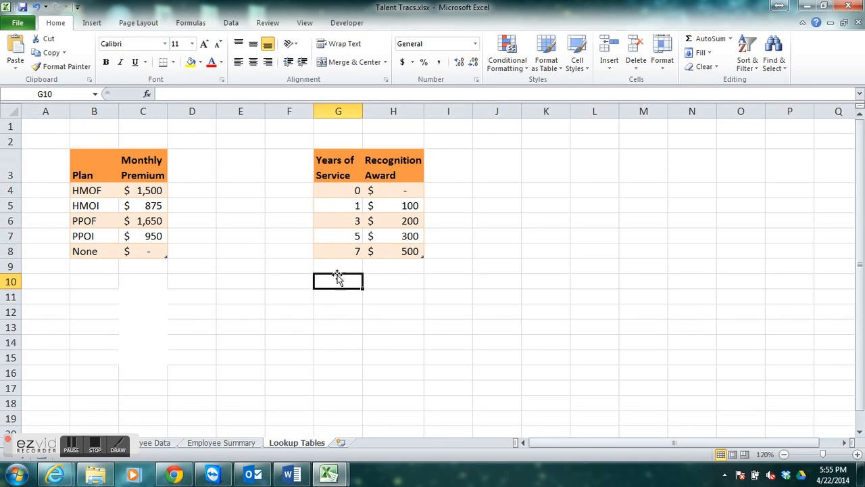
left_click(406, 253)
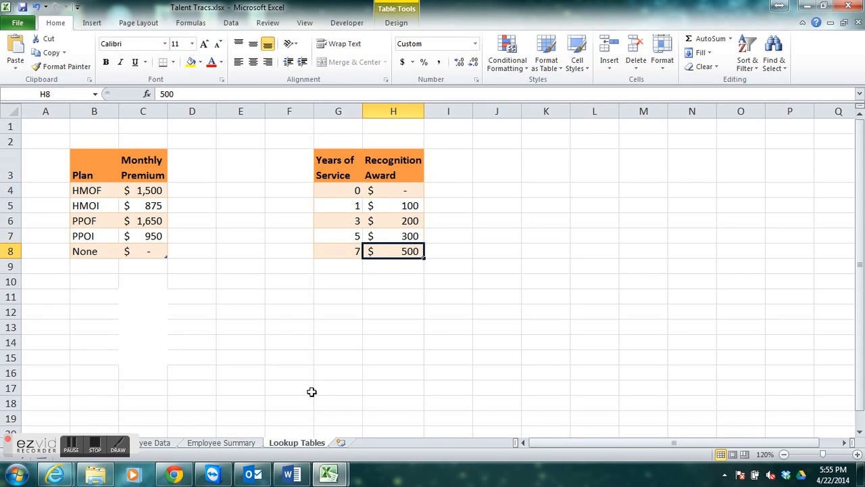
Add a new column headed Award in S1 of the Employee Data sheet, next to Health Cost.
left_click(160, 443)
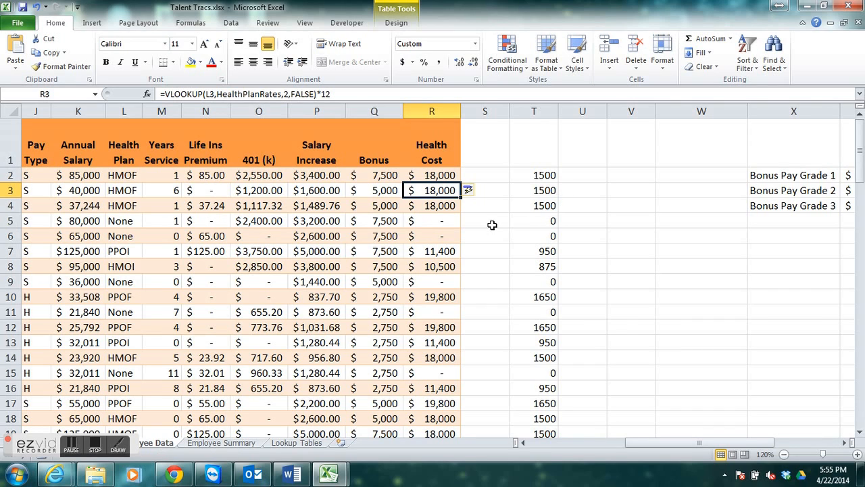
left_click(484, 154)
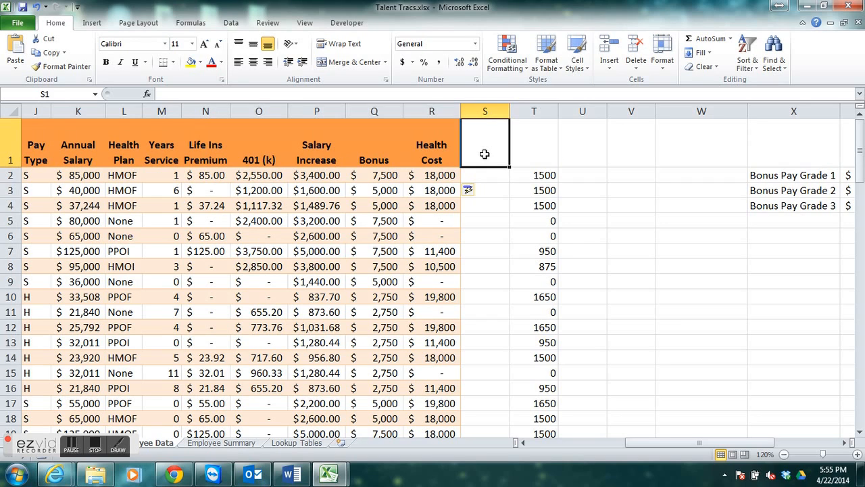
type("Award")
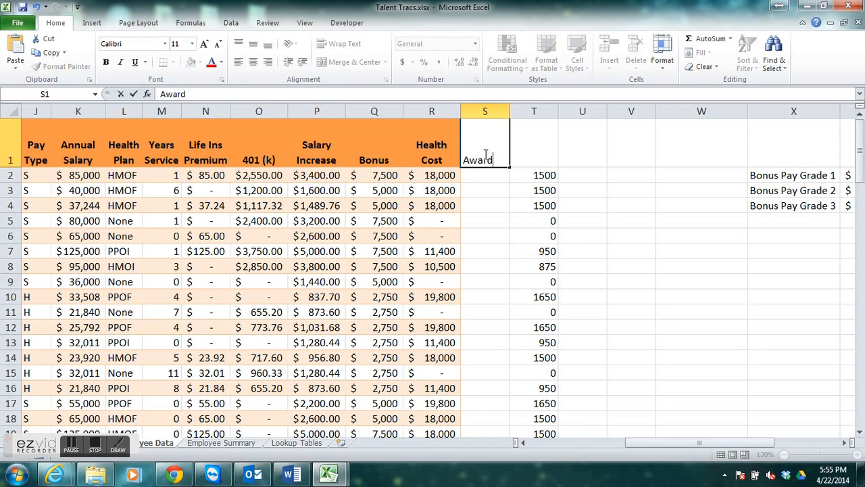
key("Return")
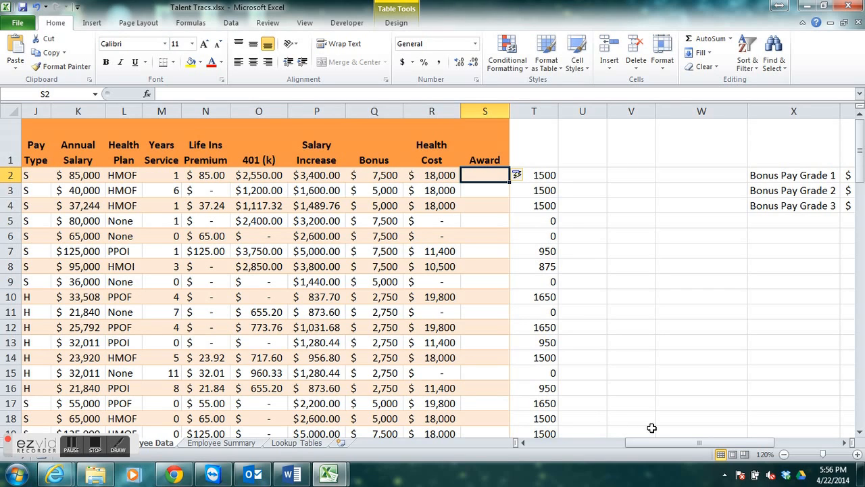
Insert a VLOOKUP function in S2 with [Years Service] as its lookup value, without the @ sign and extra brackets.
left_click(148, 96)
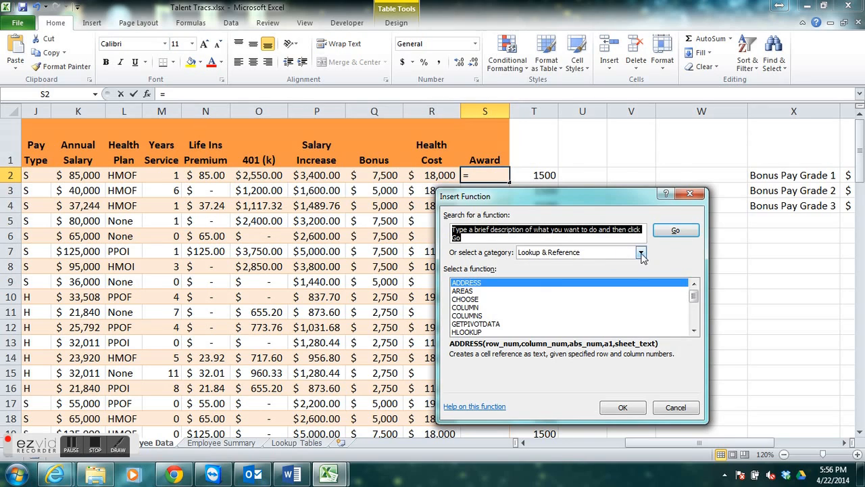
left_click_drag(693, 296, 693, 318)
left_click(474, 332)
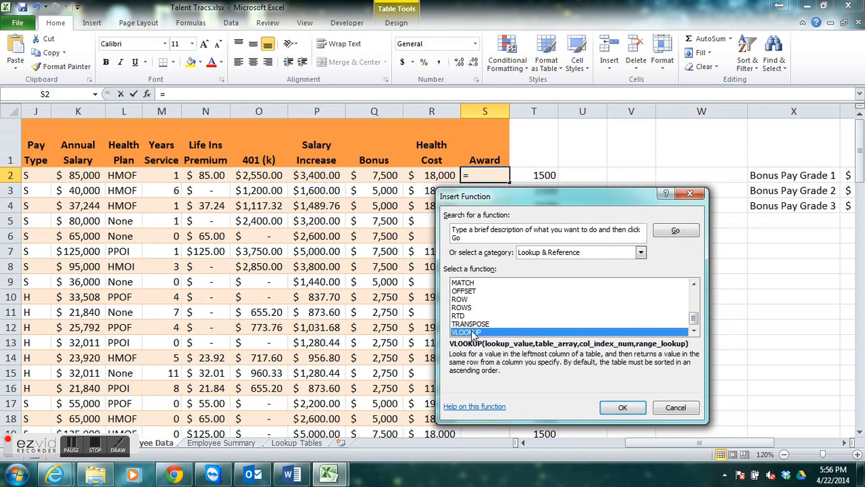
left_click(626, 407)
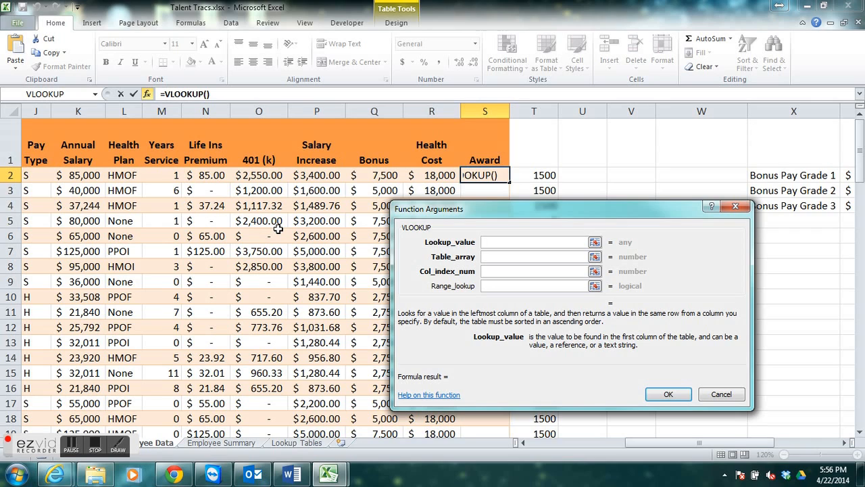
left_click(158, 175)
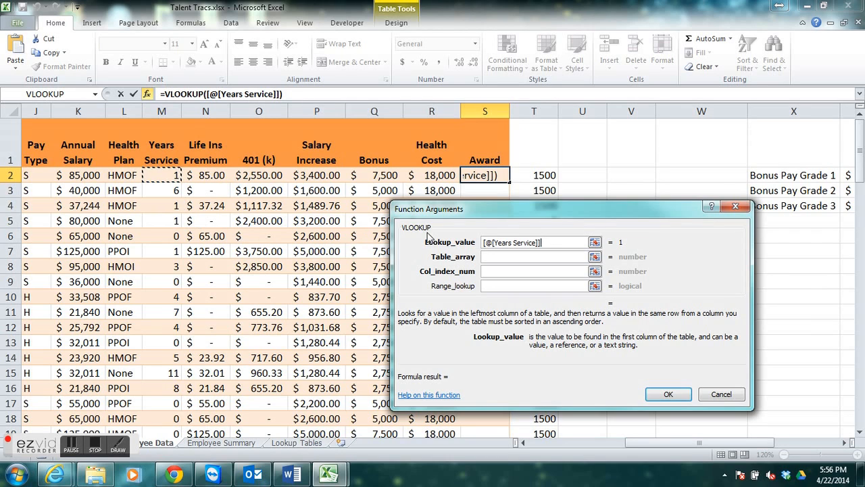
left_click(494, 244)
key("BackSpace")
key("BackSpace")
left_click(560, 243)
key("BackSpace")
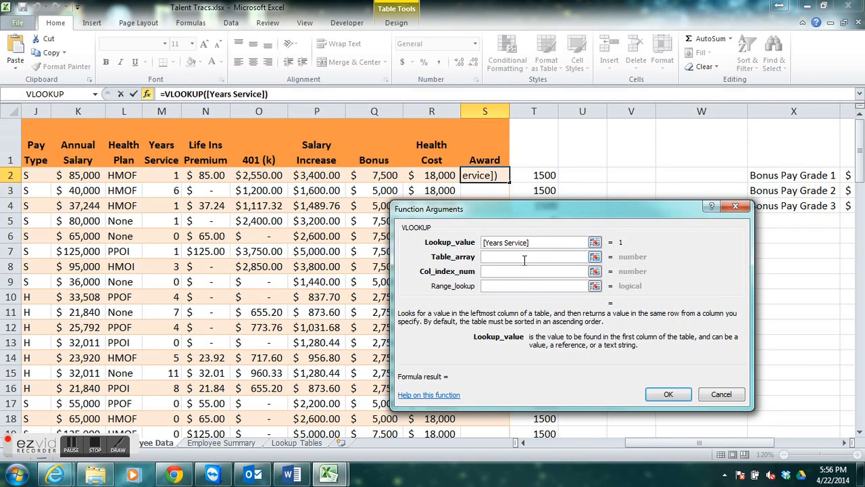
Complete the Award VLOOKUP with Recognition as the table array, column index 2 and FALSE as the range lookup.
left_click(503, 256)
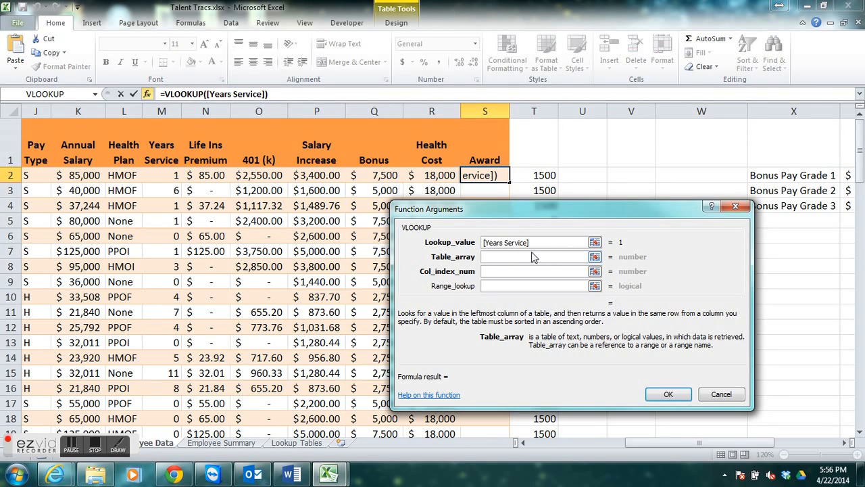
type("Recognition")
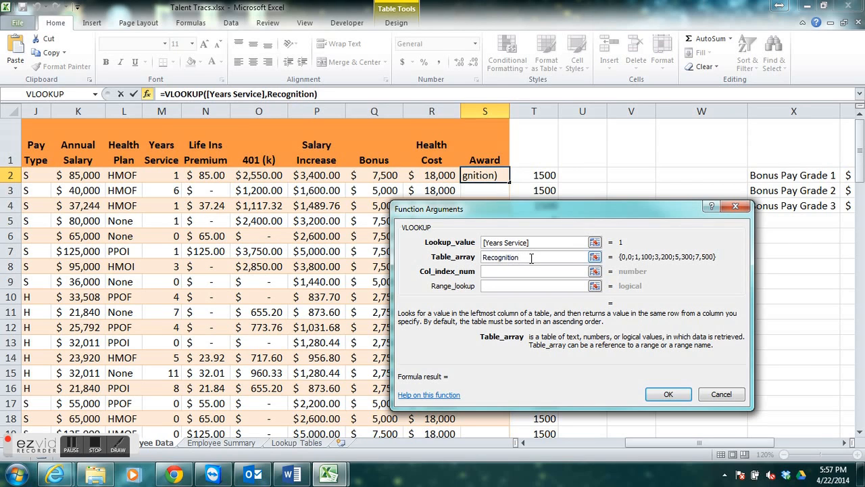
left_click(515, 272)
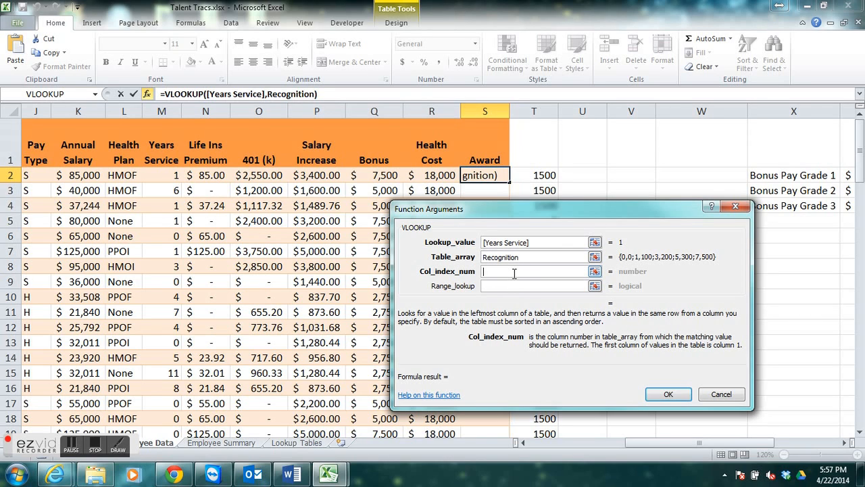
type("2")
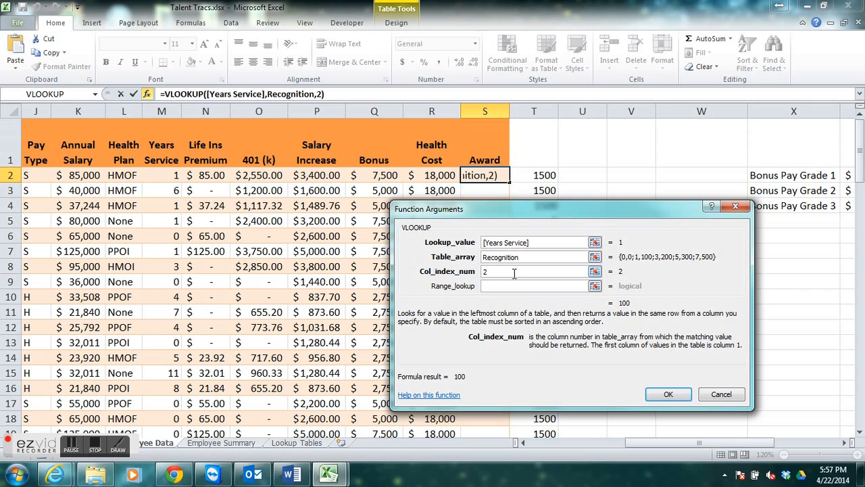
left_click(502, 287)
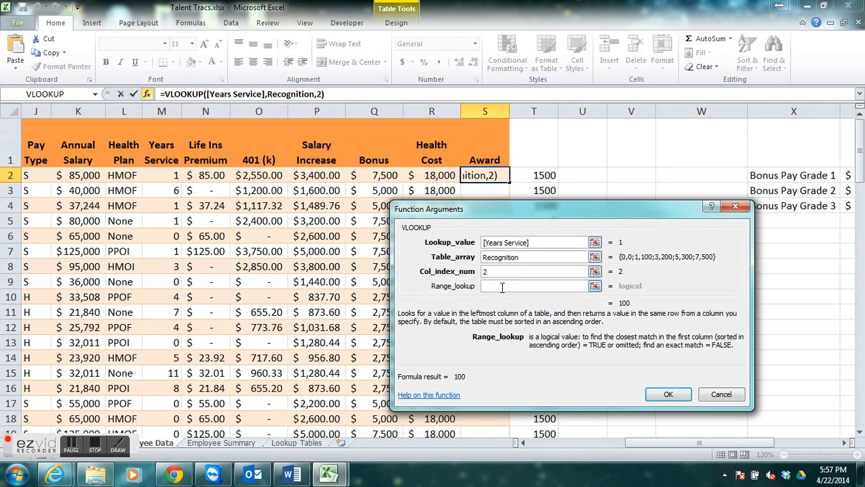
type("FAL")
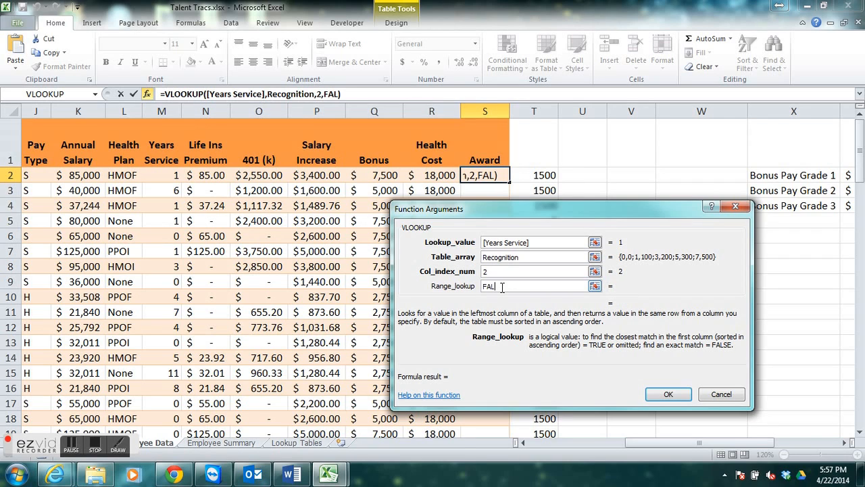
type("SE")
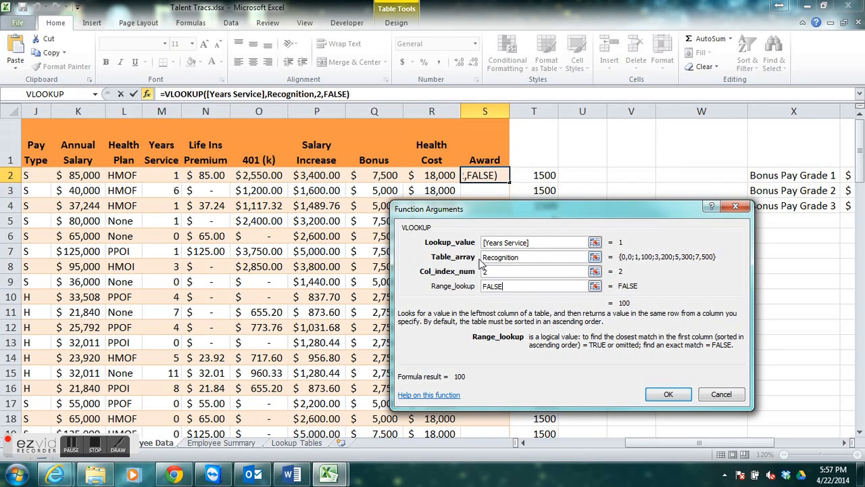
left_click(520, 257)
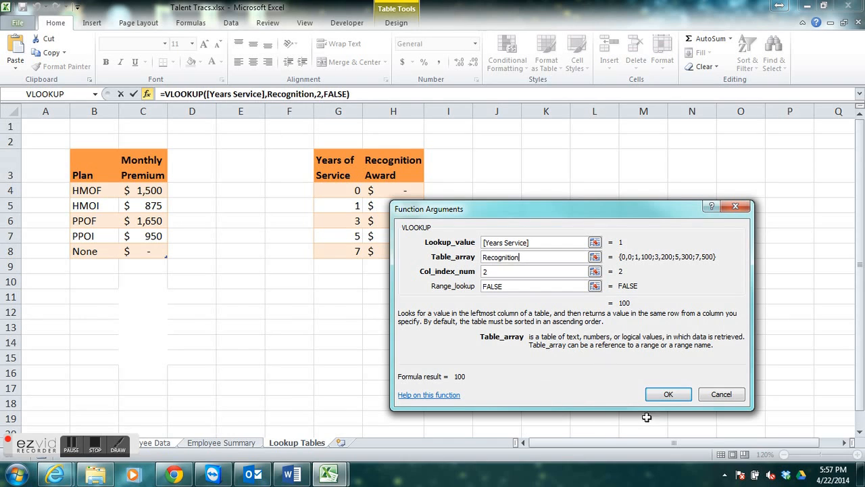
left_click(668, 395)
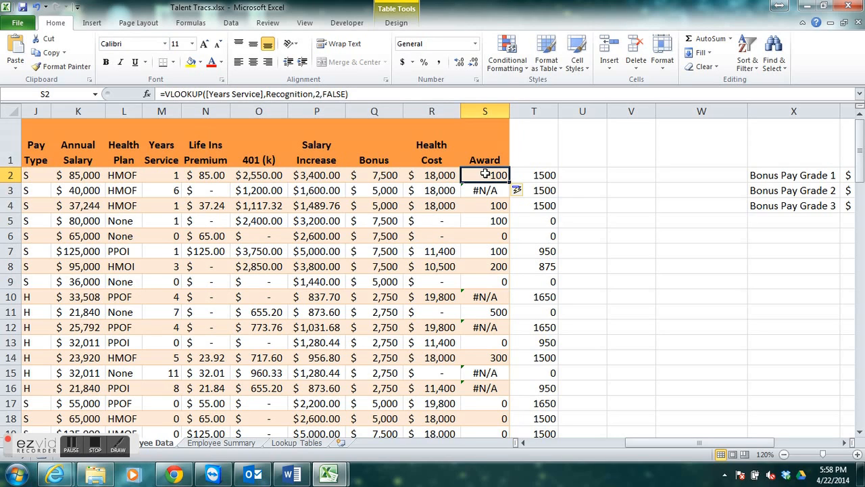
Change the Award VLOOKUP's range lookup to TRUE for closest matches and compare the awards with the Recognition table.
left_click(146, 97)
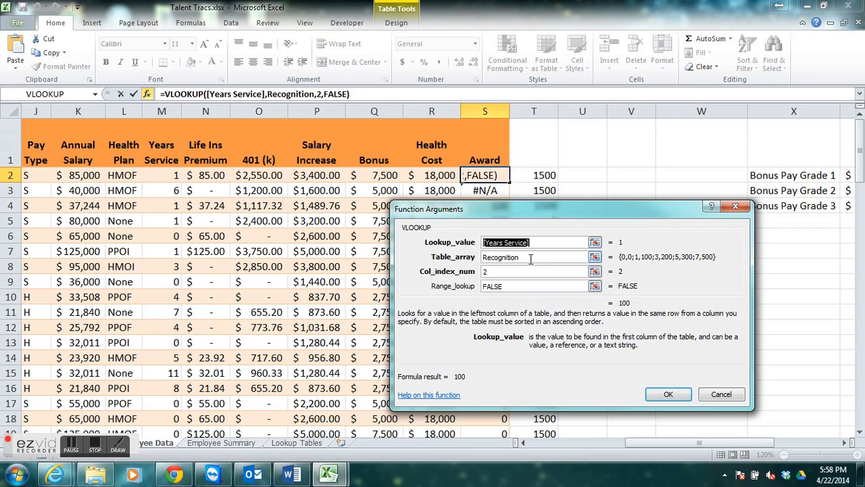
left_click(531, 258)
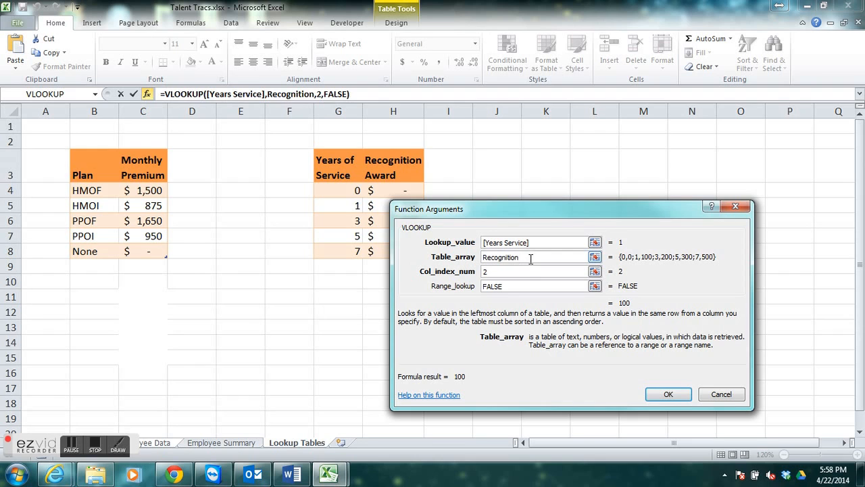
key("Tab")
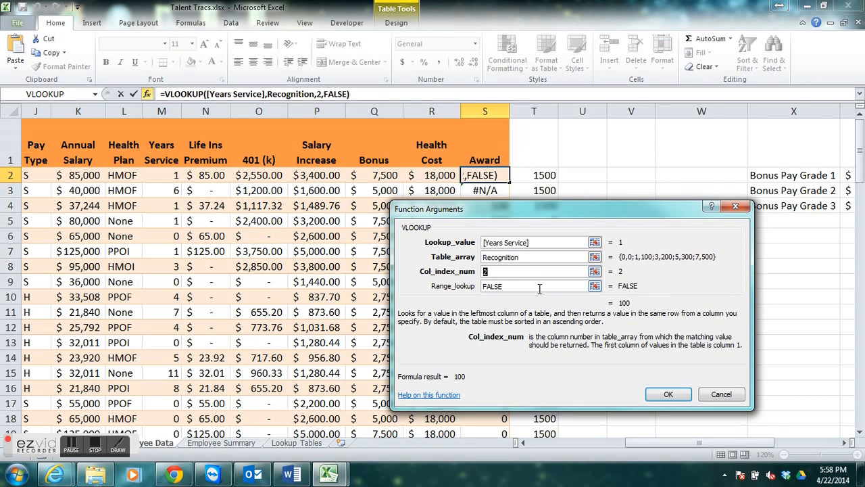
left_click(534, 287)
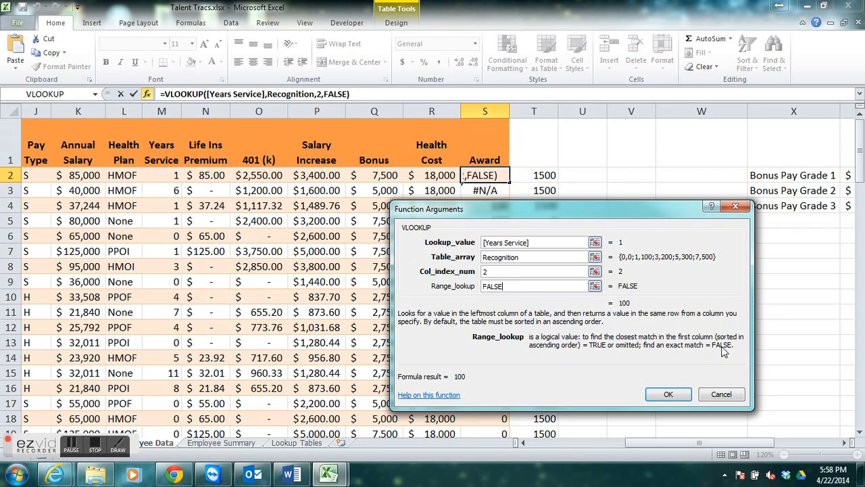
left_click_drag(515, 287, 447, 284)
type("TRUE")
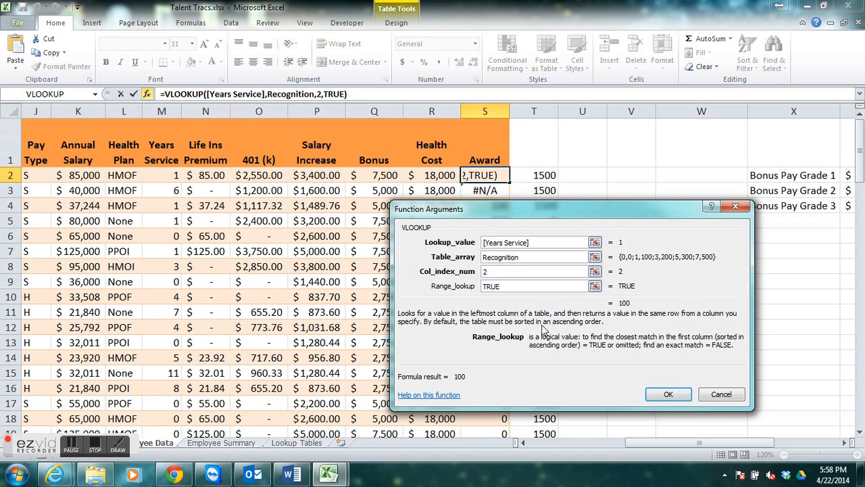
left_click(672, 395)
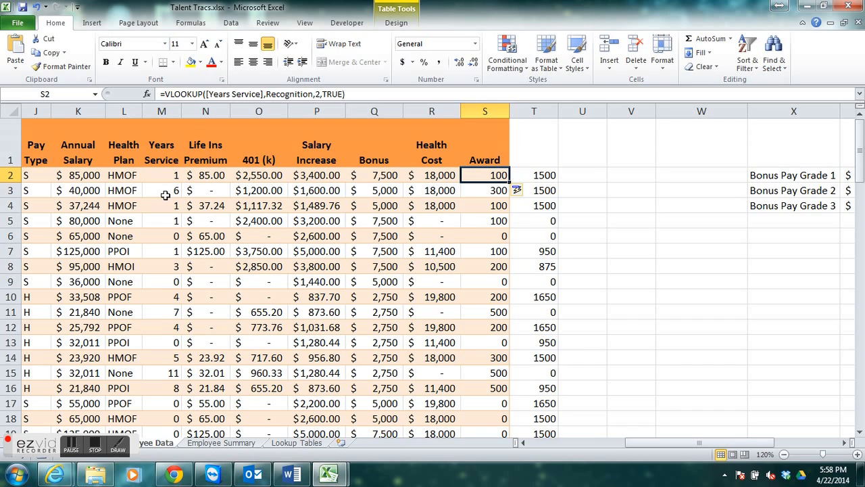
left_click(312, 443)
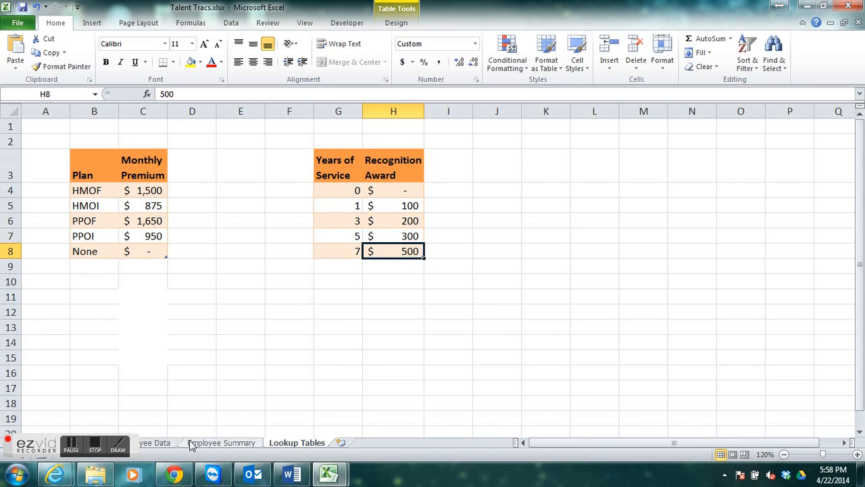
left_click(161, 444)
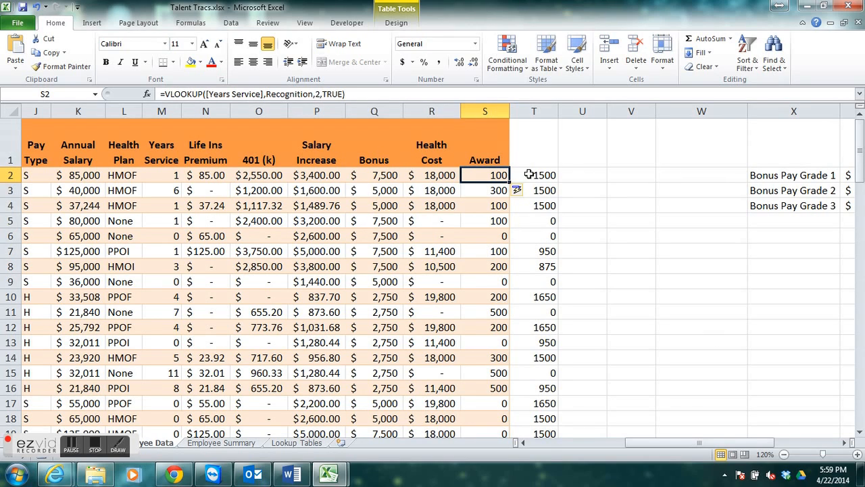
Format all Award values as Accounting with no decimal places and return to the Lookup Tables sheet.
left_click(489, 126)
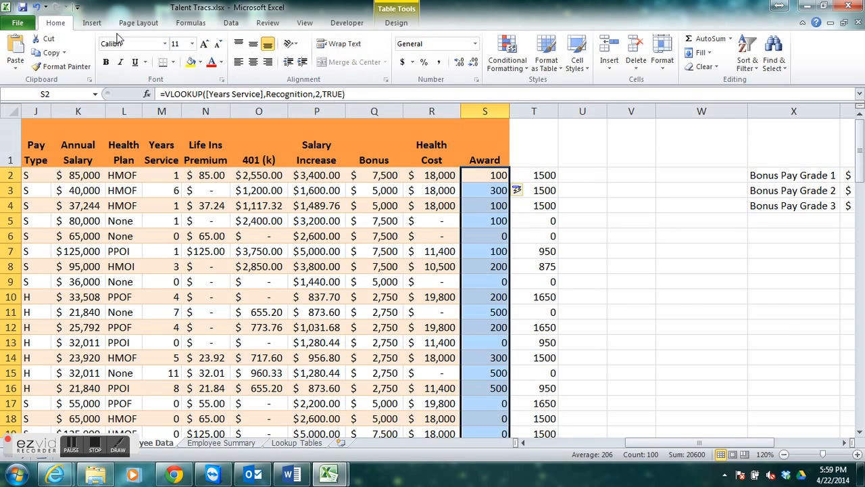
left_click(402, 62)
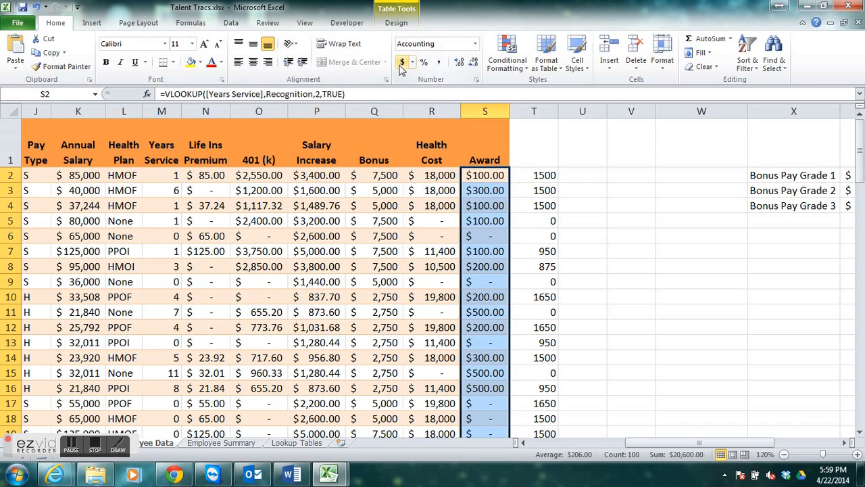
left_click(474, 63)
left_click(474, 62)
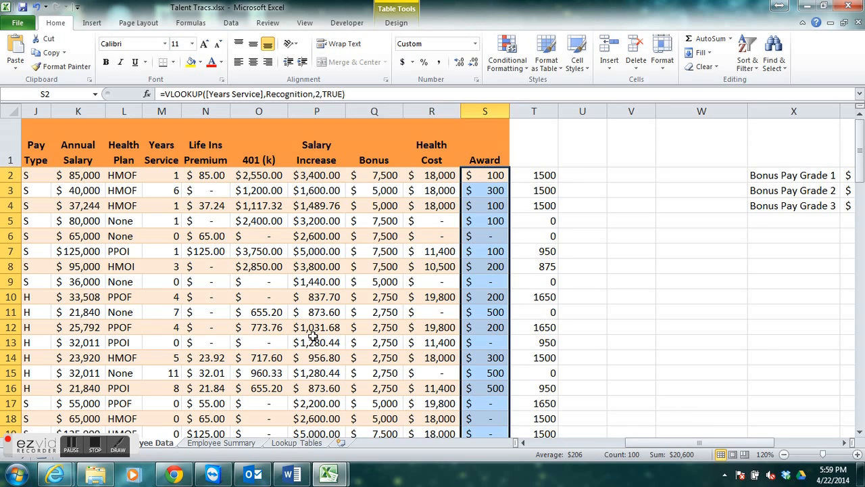
left_click(295, 443)
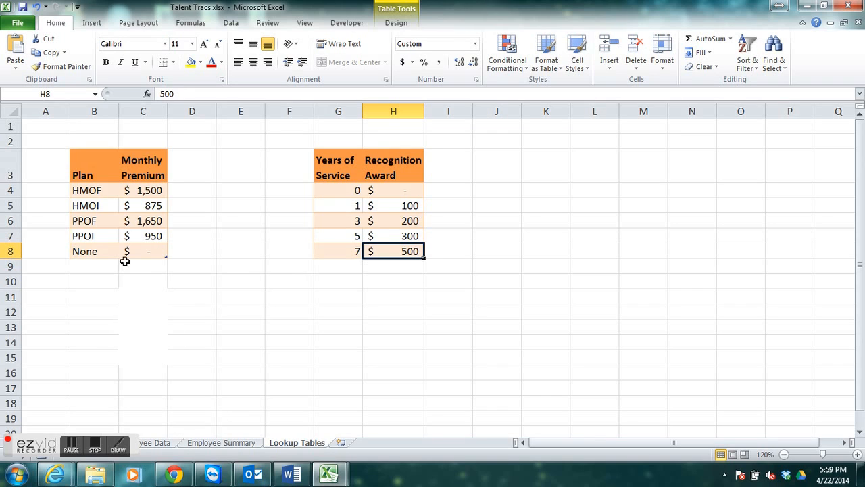
Copy the Plan header to B11 and the Monthly Premium header to B12 on the Lookup Tables sheet.
left_click(96, 164)
key("ctrl+c")
left_click(94, 297)
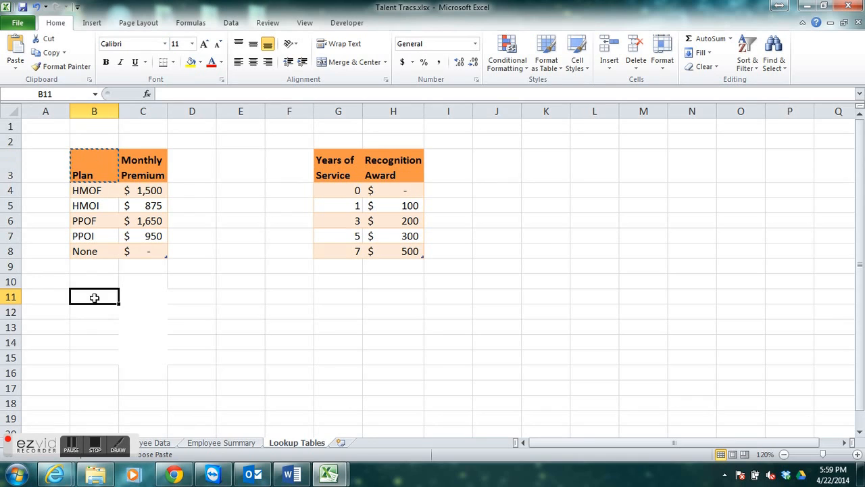
key("ctrl+v")
left_click(147, 174)
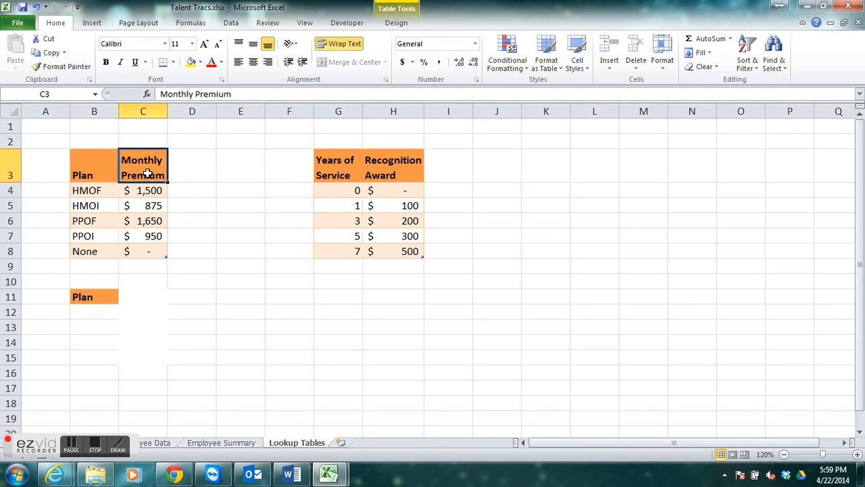
key("ctrl+c")
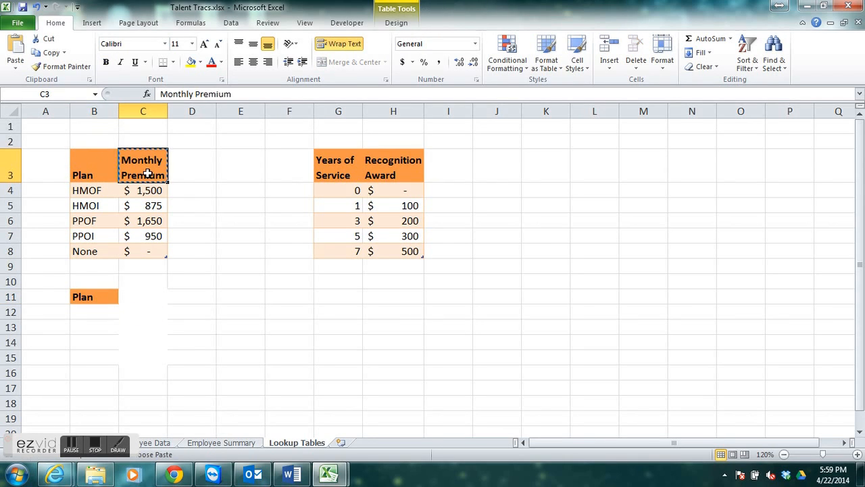
left_click(100, 313)
key("ctrl+v")
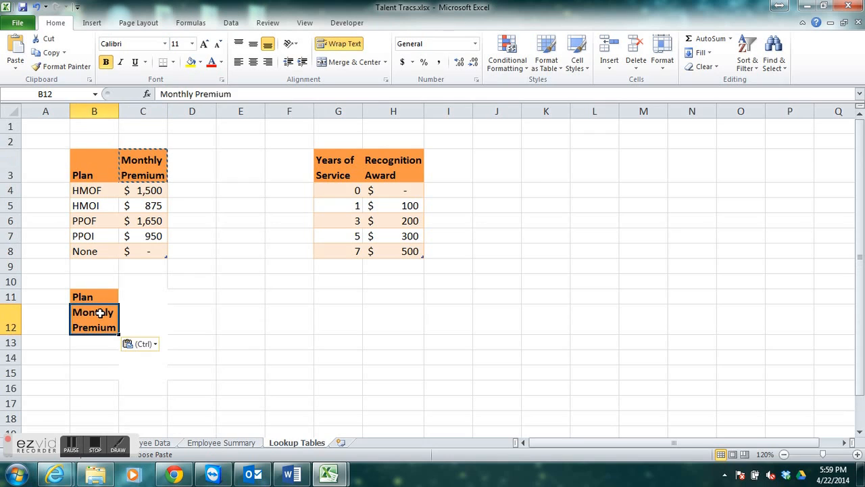
Link C11 and D11, beside the copied Plan header, to the plan name in B5.
left_click(91, 191)
left_click(151, 296)
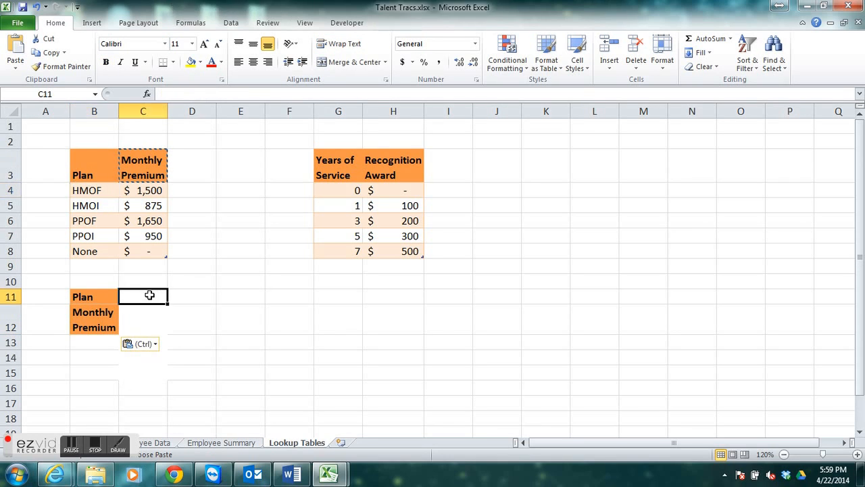
type("=")
left_click(92, 205)
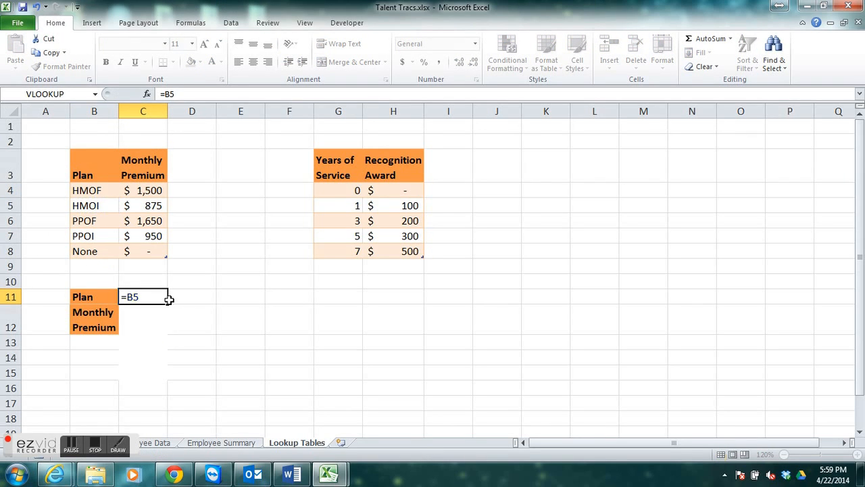
key("Return")
left_click(179, 298)
type("=")
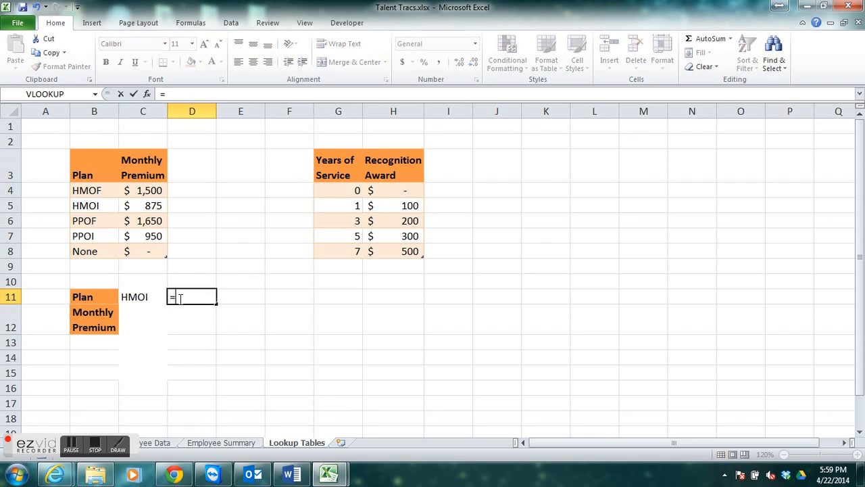
left_click(104, 207)
key("Return")
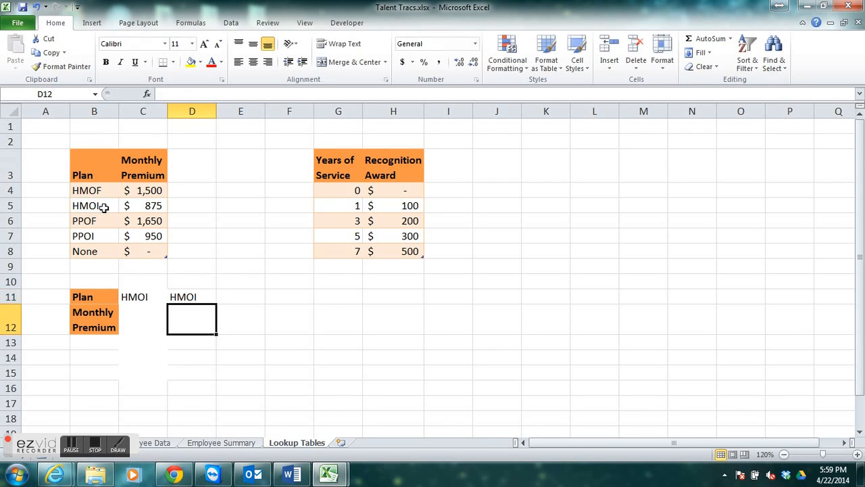
Link E11, F11 and G11 to the plan names in B6, B7 and B8.
left_click(242, 295)
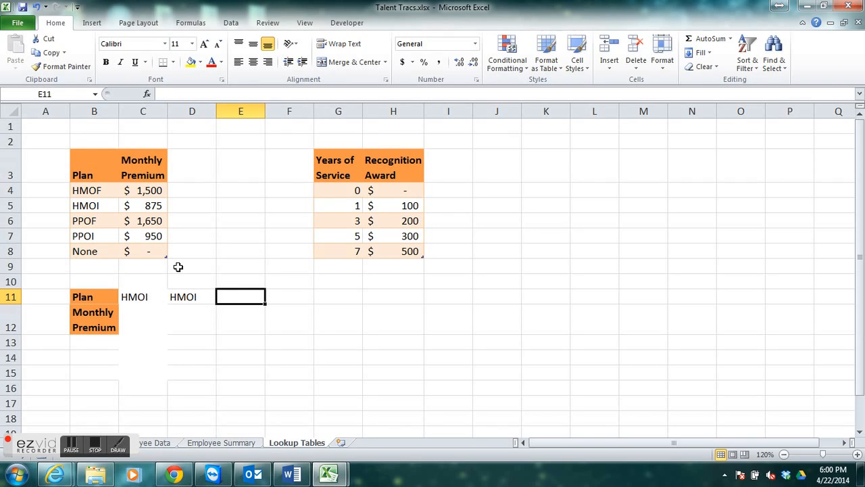
type("=")
left_click(92, 222)
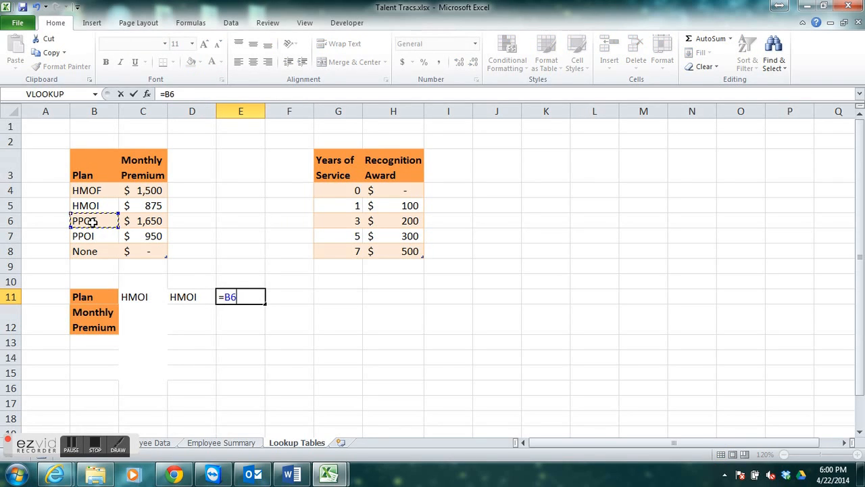
key("Return")
left_click(302, 299)
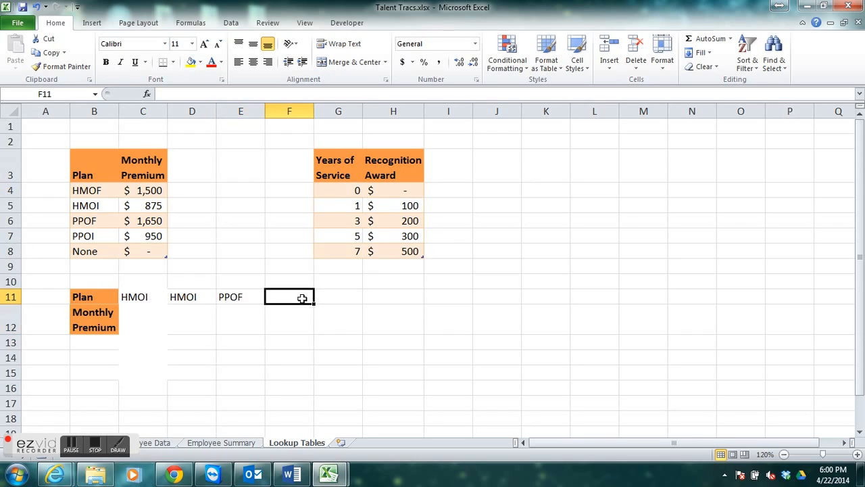
type("=")
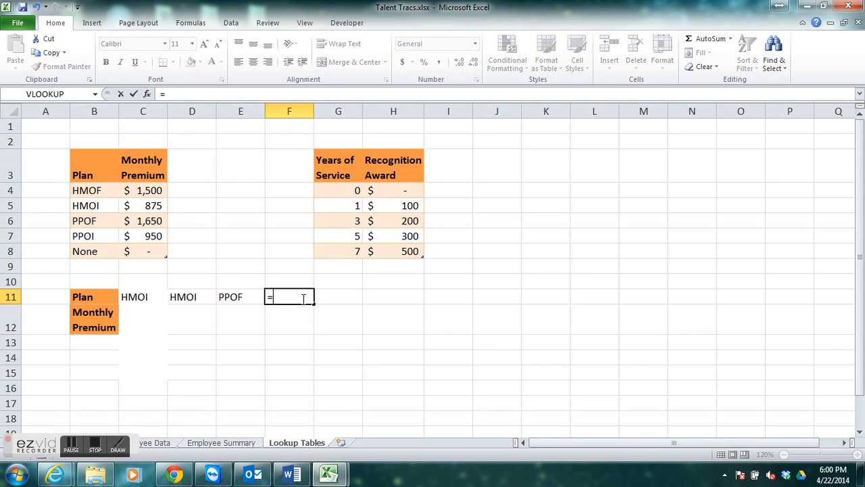
left_click(87, 236)
key("Return")
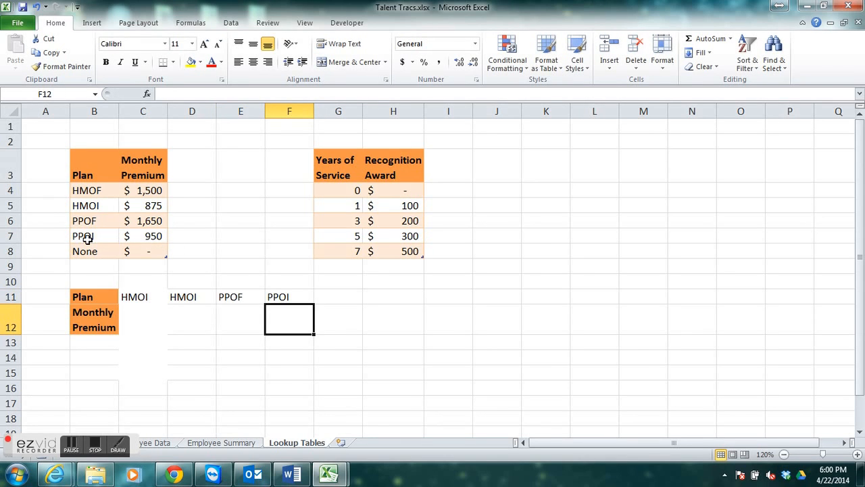
left_click(324, 297)
type("=")
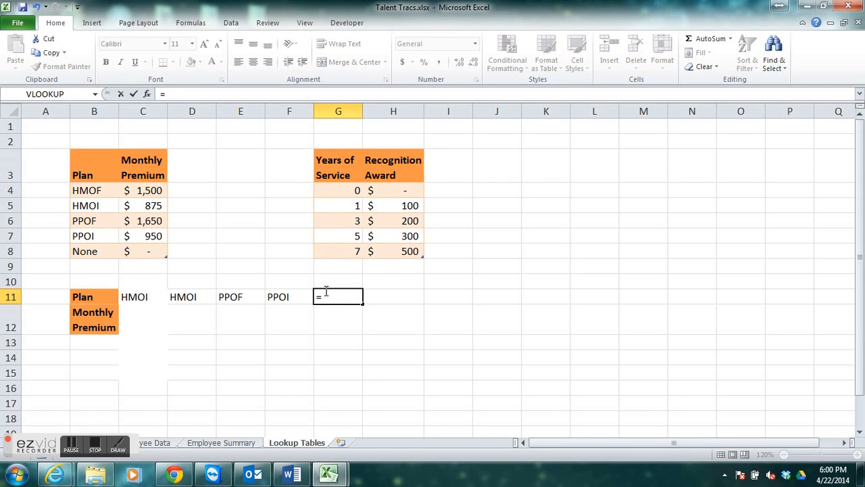
left_click(100, 251)
key("Return")
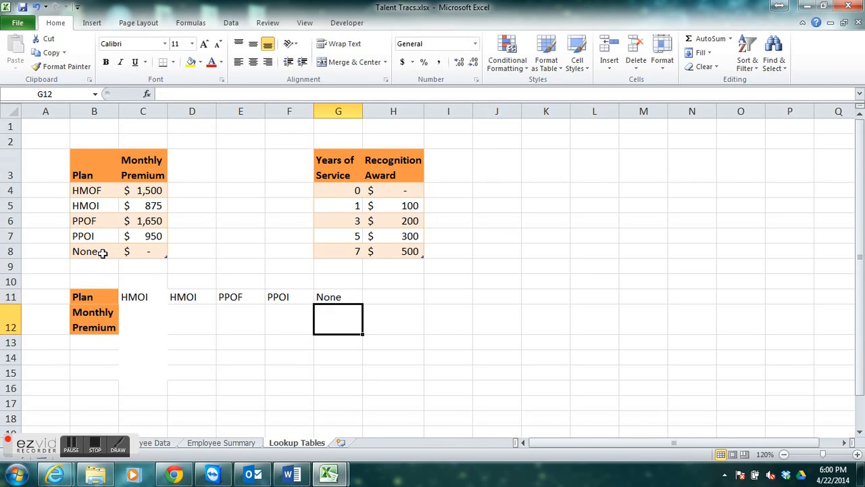
left_click_drag(142, 296, 361, 330)
left_click(391, 340)
left_click_drag(143, 322, 311, 325)
key("Delete")
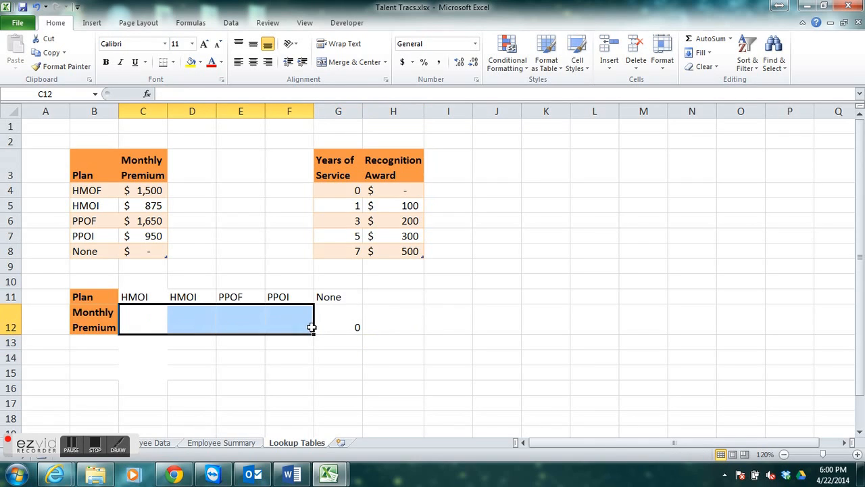
Link C12 and D12 in the Monthly Premium row to the premiums in C4 and C5.
left_click(148, 319)
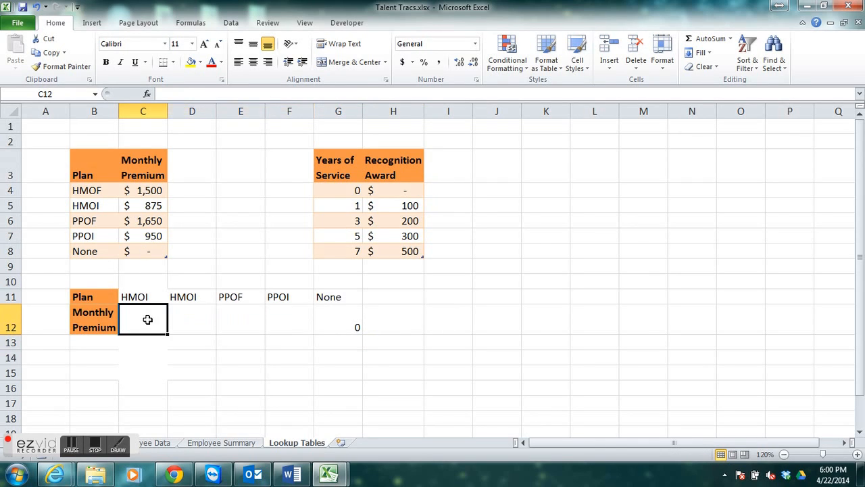
type("=")
left_click(147, 191)
key("Return")
left_click(188, 321)
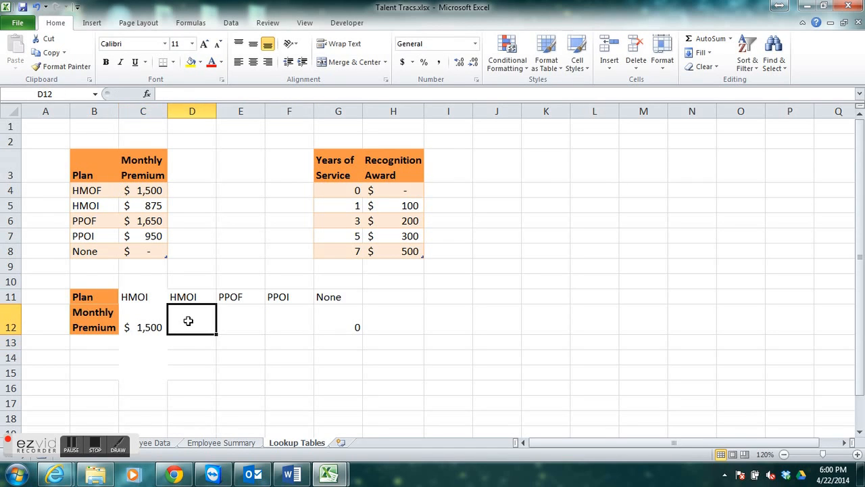
type("=")
left_click(157, 205)
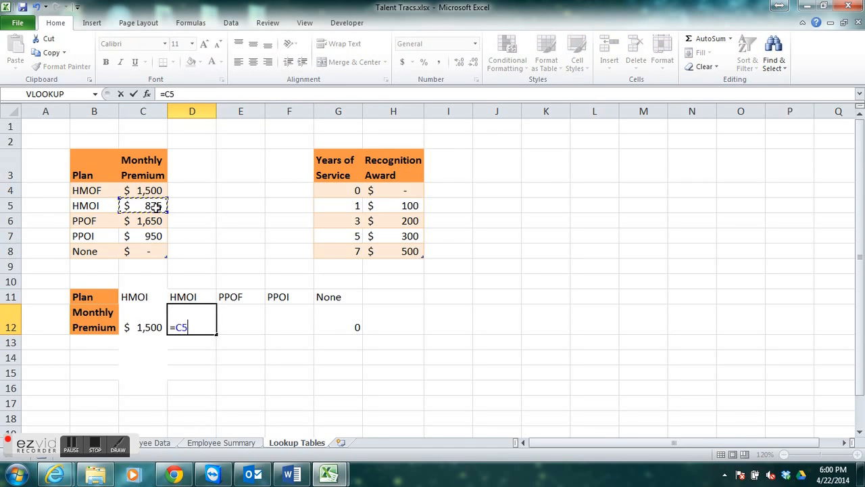
key("Return")
Link E12, F12 and G12 to the monthly premiums in C6, C7 and C8.
left_click(251, 326)
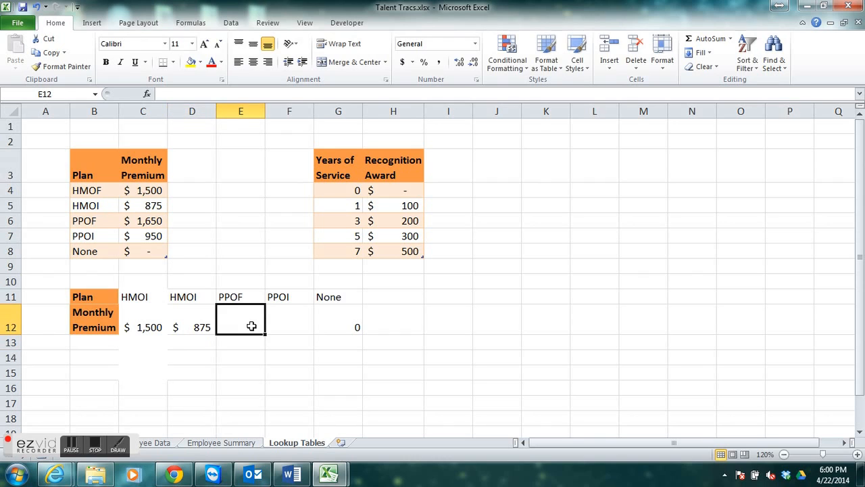
type("=")
left_click(151, 221)
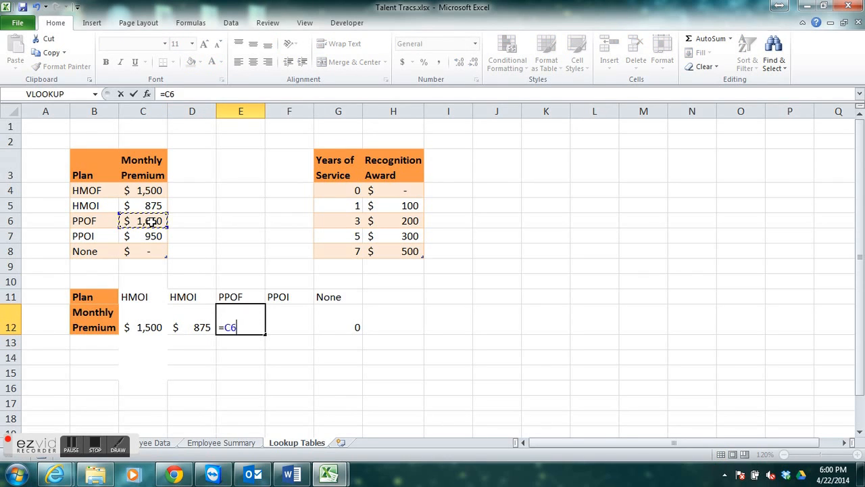
key("Return")
left_click(284, 310)
type("=")
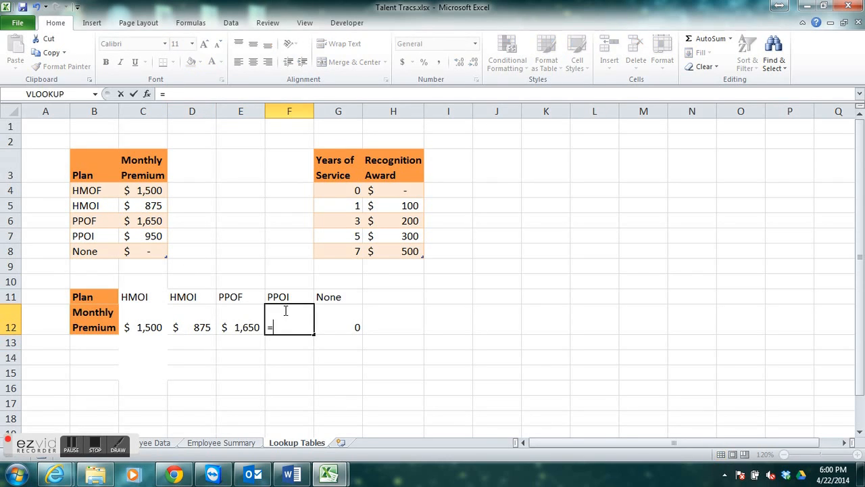
left_click(152, 235)
key("Return")
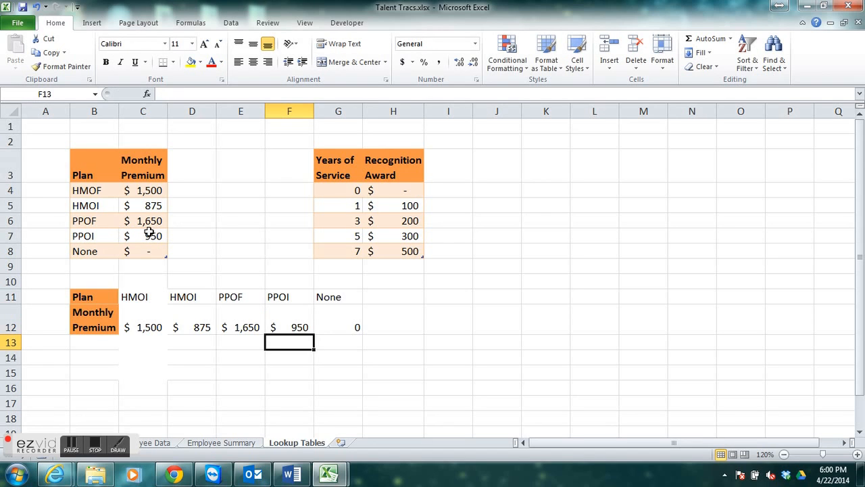
left_click(348, 327)
type("=")
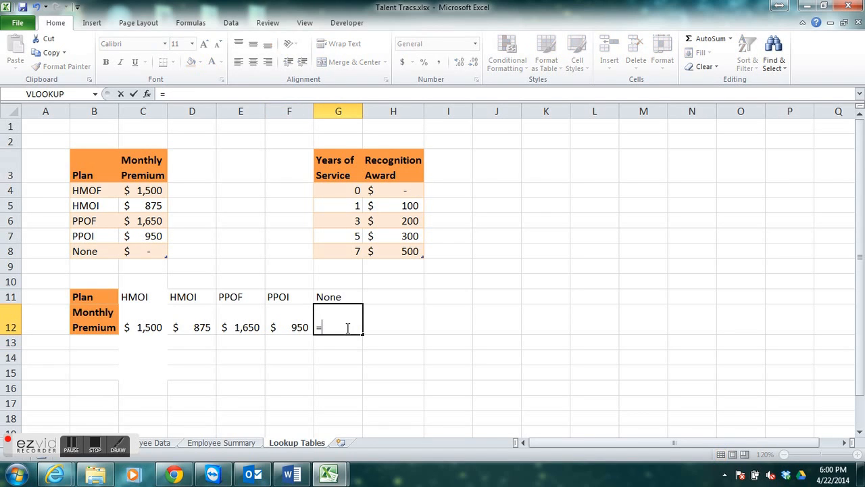
left_click(152, 248)
key("Return")
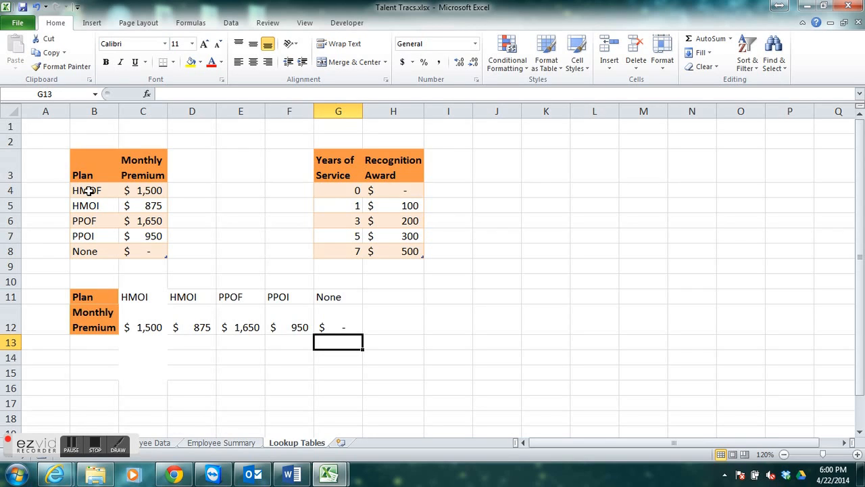
Compare the vertical plan and premium columns with the horizontal rows C11:G11 and C12:G12.
left_click_drag(88, 191, 71, 250)
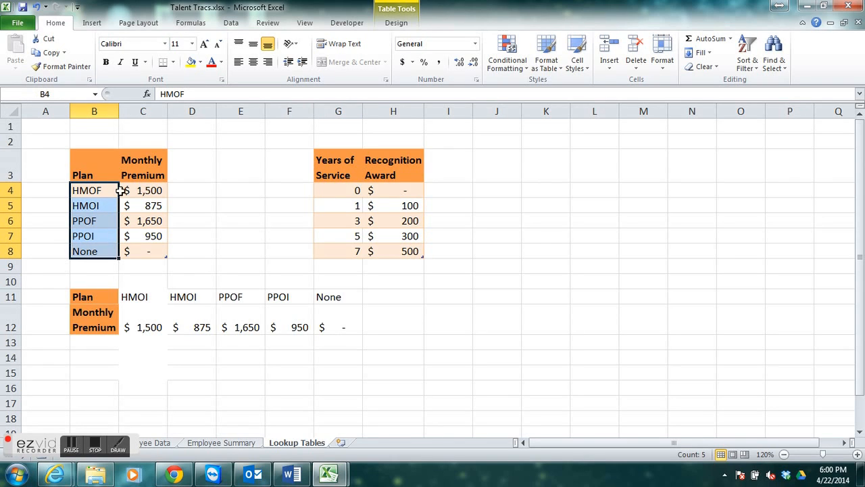
left_click_drag(140, 185, 151, 223)
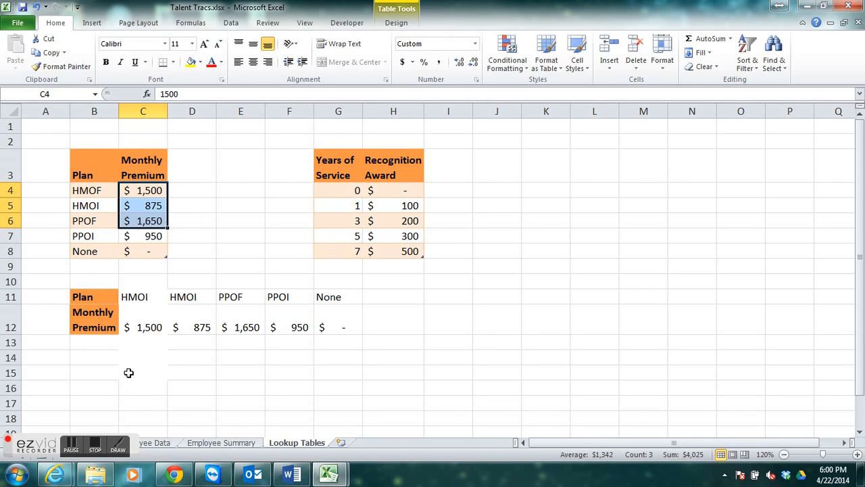
left_click(131, 297)
left_click_drag(150, 297, 325, 300)
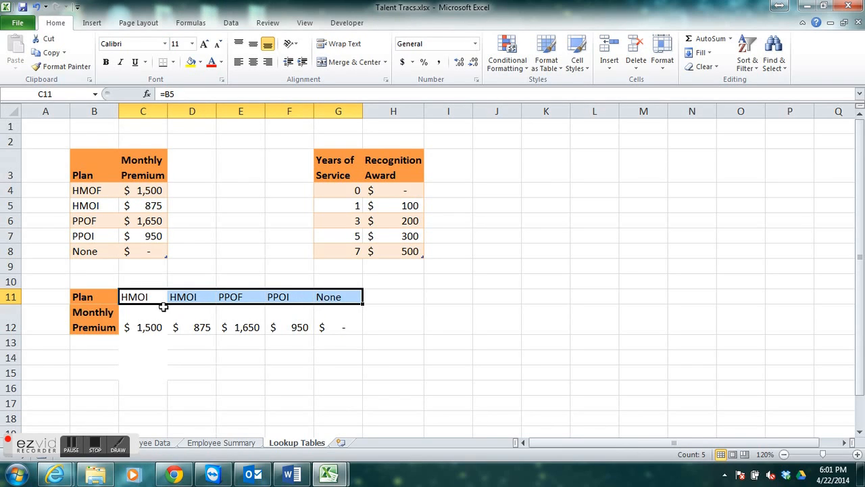
left_click_drag(120, 319, 336, 328)
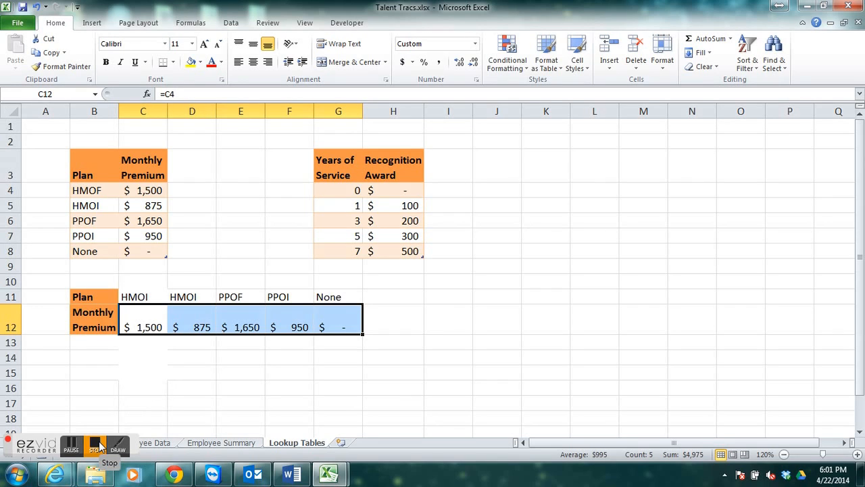
Inspect the Health Cost formula in R54 and its Health Plan code in L54 on the Employee Data sheet.
left_click(165, 445)
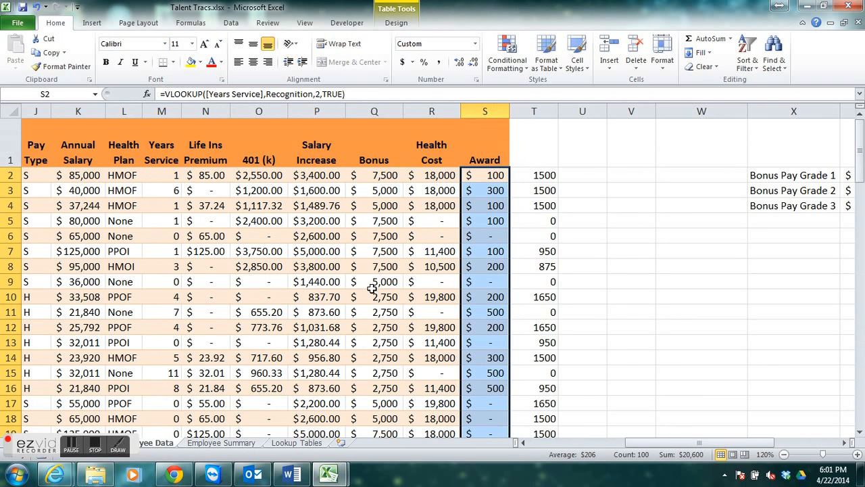
scroll(414, 294, "down", 6)
scroll(413, 296, "down", 9)
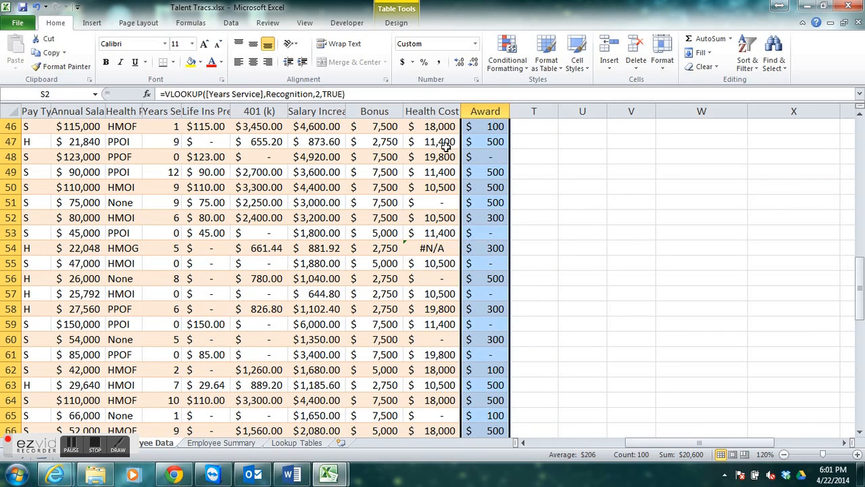
left_click(432, 248)
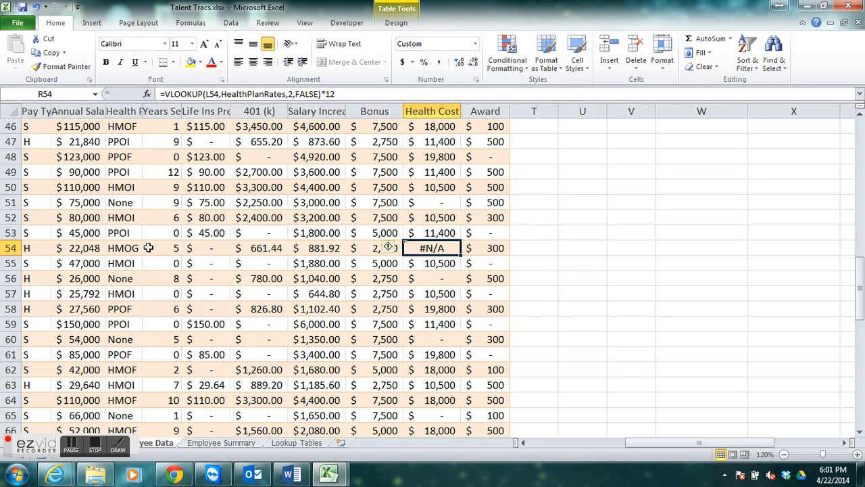
left_click(130, 248)
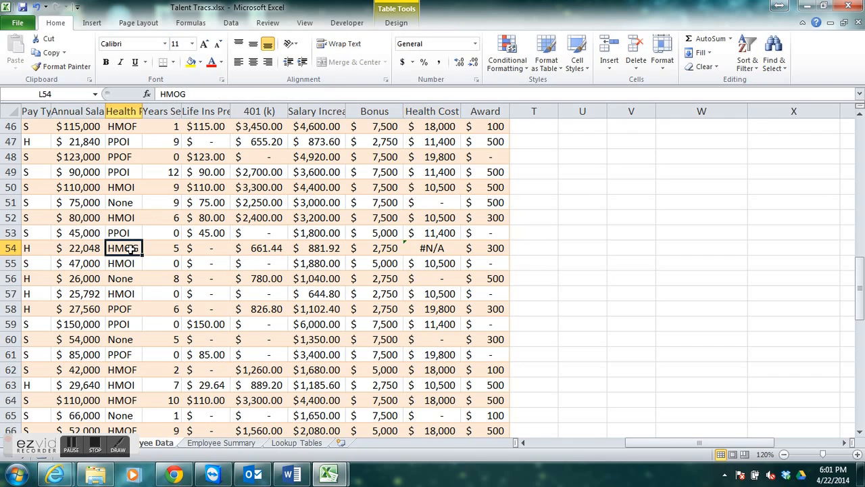
Look through the Health Plan codes in column L for entries that do not match a valid plan.
left_click(129, 108)
left_click_drag(860, 270, 842, 325)
scroll(463, 333, "down", 1)
scroll(463, 334, "down", 10)
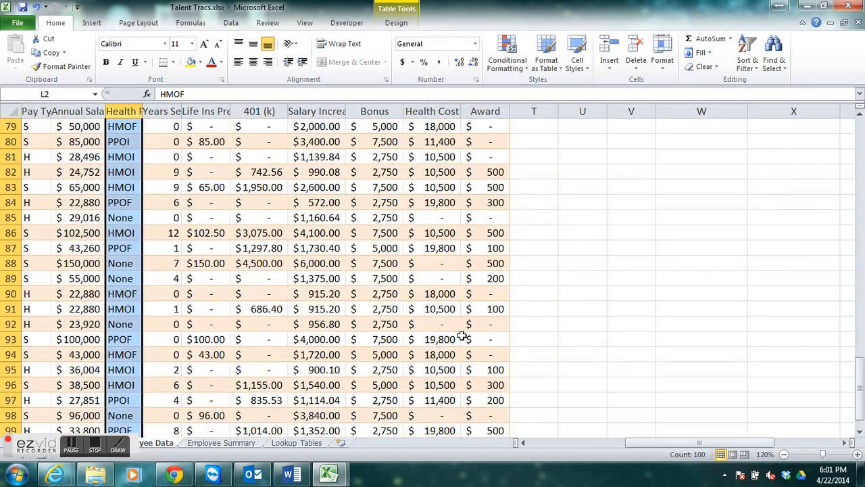
scroll(462, 334, "up", 10)
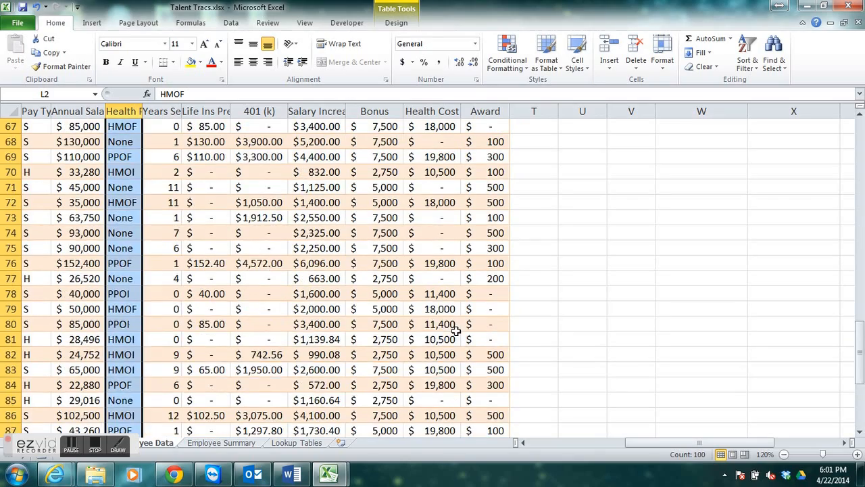
scroll(456, 331, "up", 3)
scroll(456, 331, "down", 1)
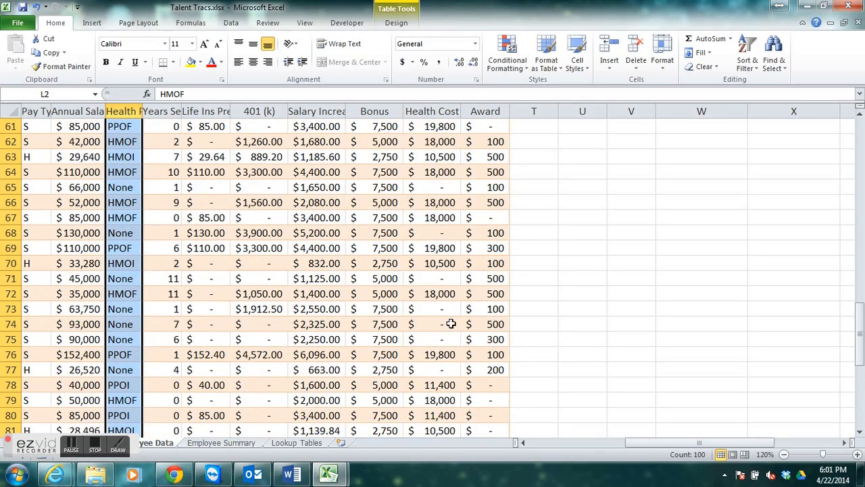
scroll(456, 331, "down", 8)
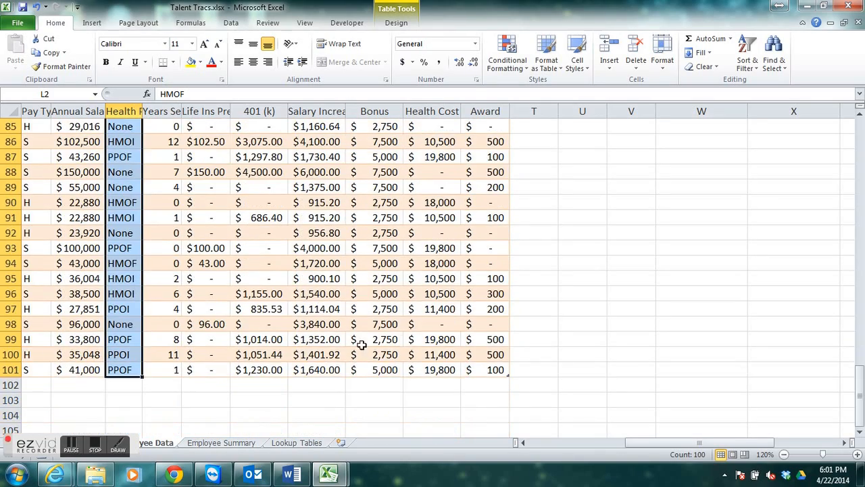
scroll(409, 311, "up", 6)
scroll(410, 309, "up", 5)
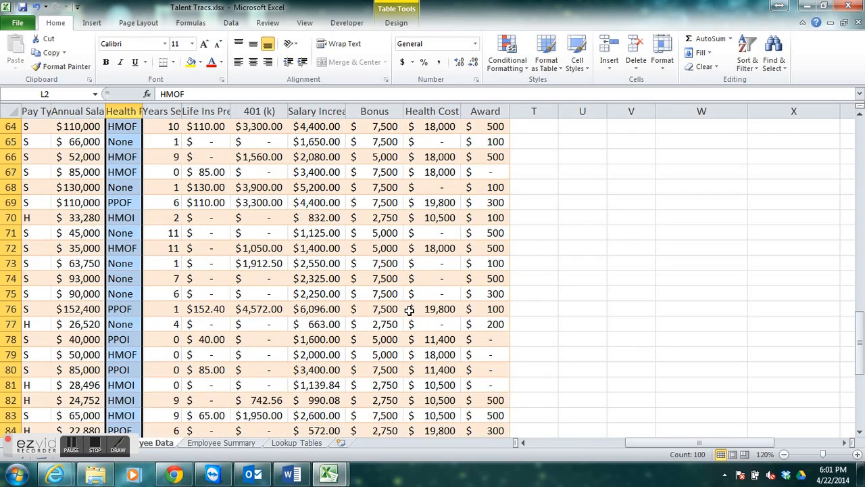
scroll(426, 248, "up", 2)
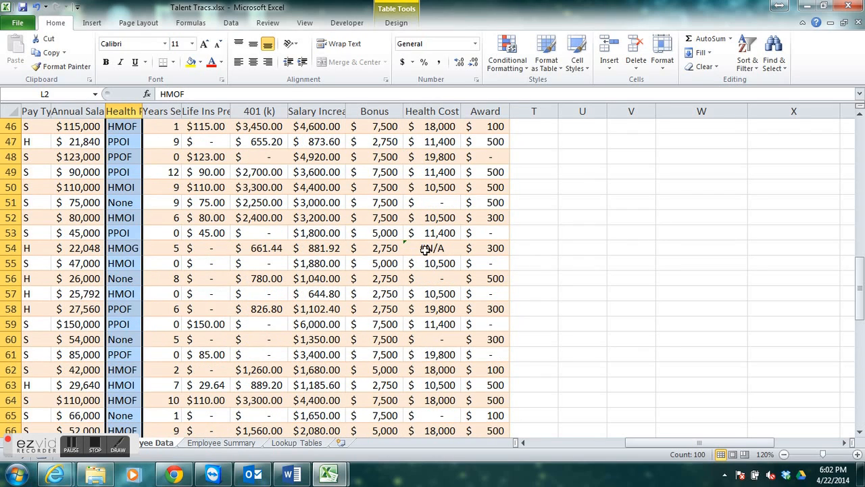
Wrap the Health Cost VLOOKUP formula in R54 in an IFERROR function, starting it right after the equals sign.
left_click(430, 249)
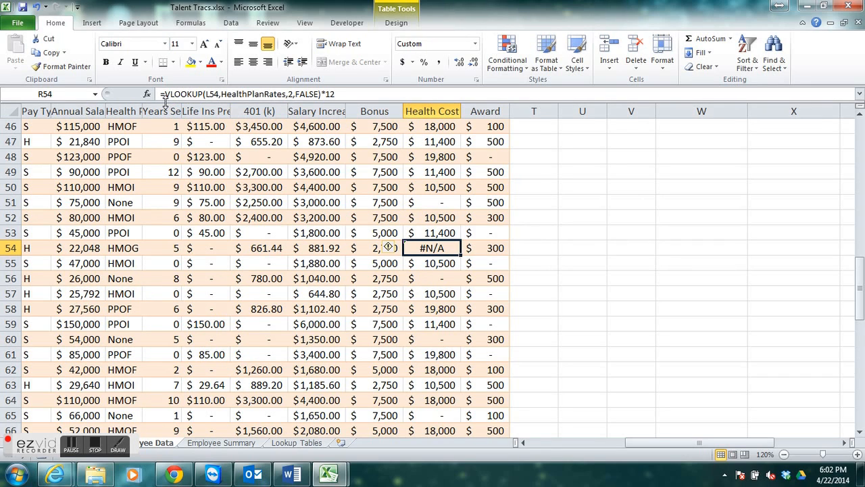
left_click(274, 97)
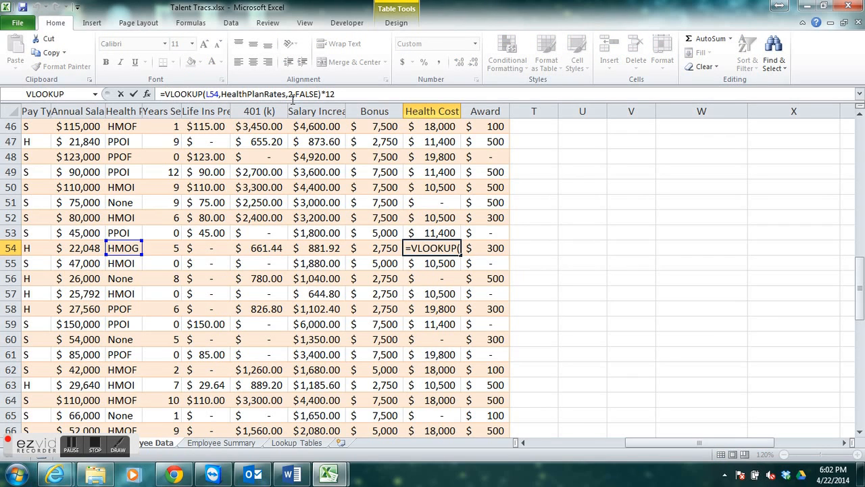
key("Home")
key("Right")
type("IFERRO")
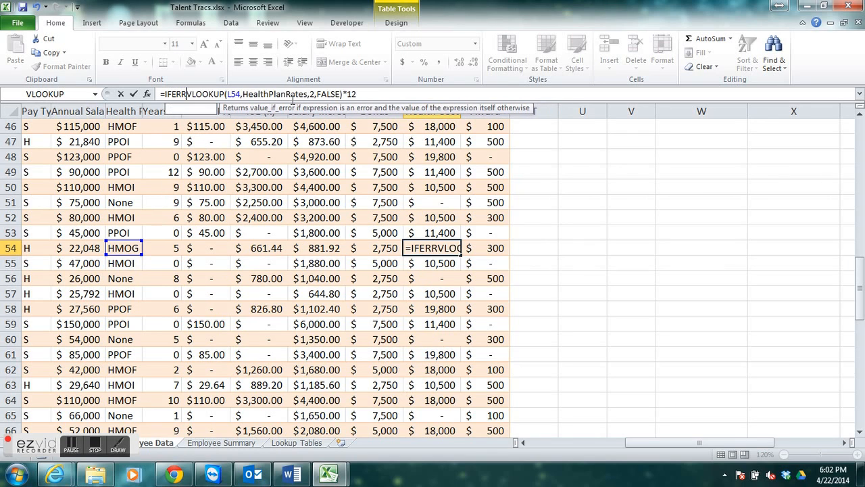
type("R")
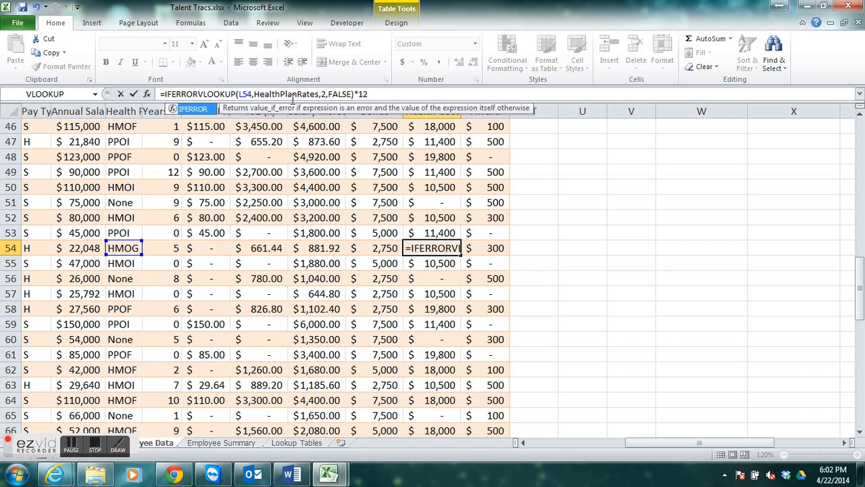
key("Caps_Lock")
type("(")
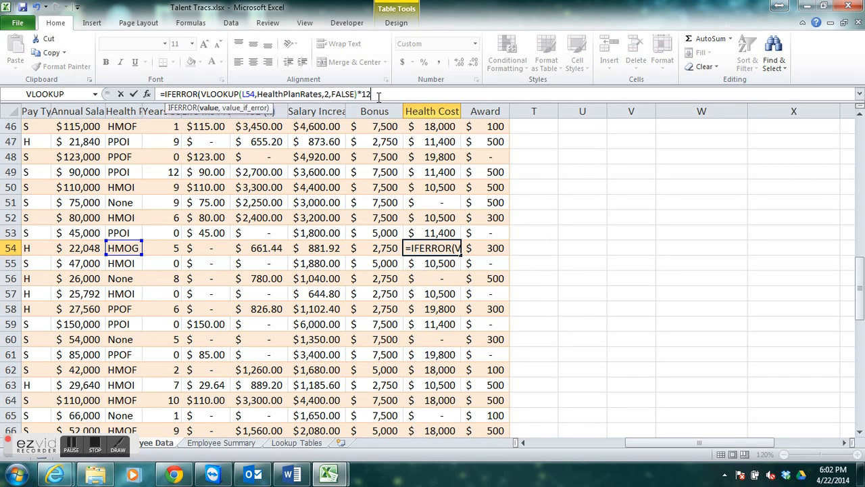
Complete the IFERROR formula in R54 with "Invalid code" as the value returned on error.
type(",")
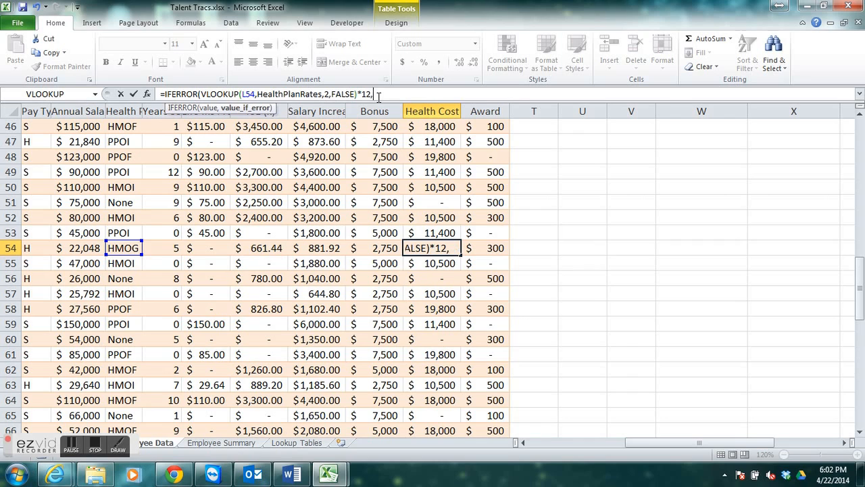
type("\"iNVALI")
key("BackSpace")
key("BackSpace")
key("BackSpace")
key("BackSpace")
type("VA")
key("BackSpace")
key("BackSpace")
key("BackSpace")
type("N")
key("Caps_Lock")
key("BackSpace")
key("BackSpace")
type("Invalid")
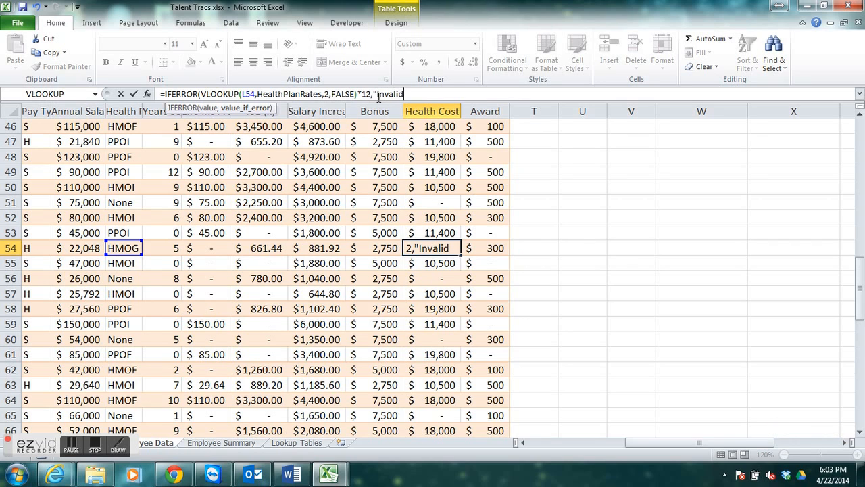
type(" code\"")
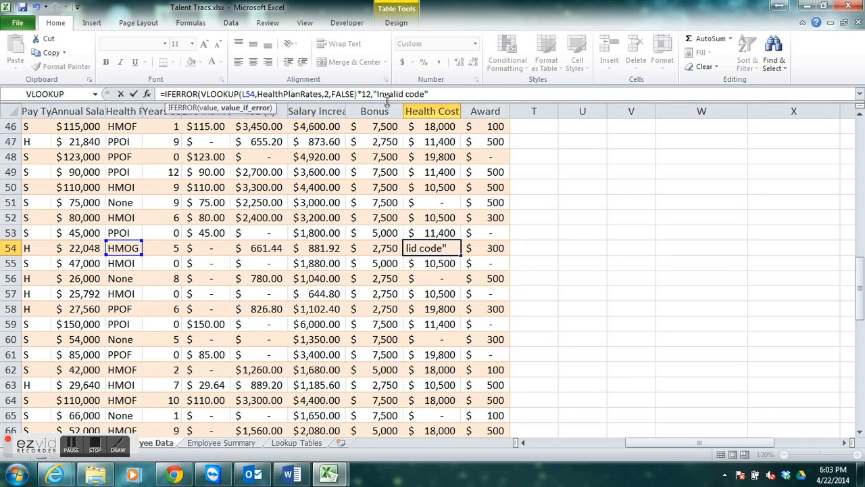
type(")")
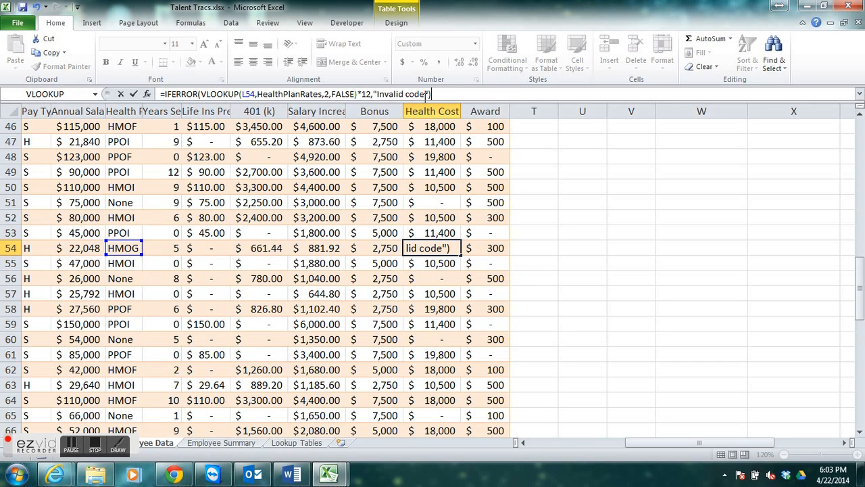
key("Return")
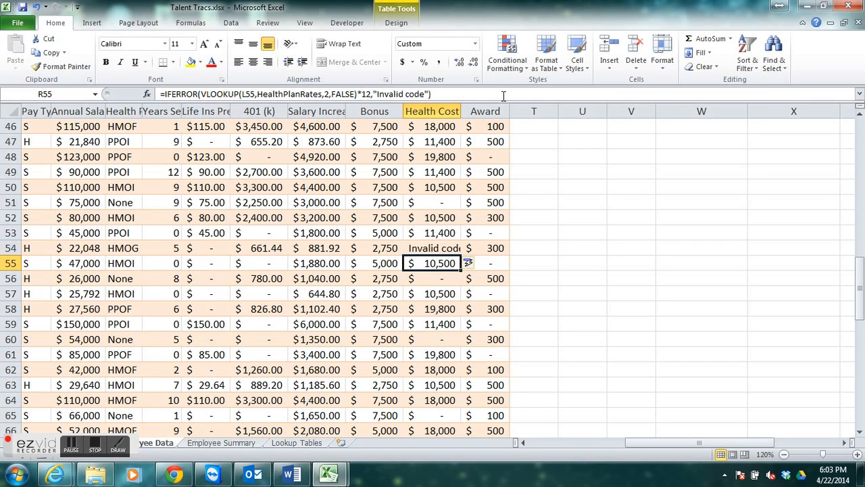
Check the Health Cost formulas in R53, R52, R51, R47, R55 and R59 for the IFERROR change.
left_click(448, 232)
left_click(448, 216)
left_click(444, 201)
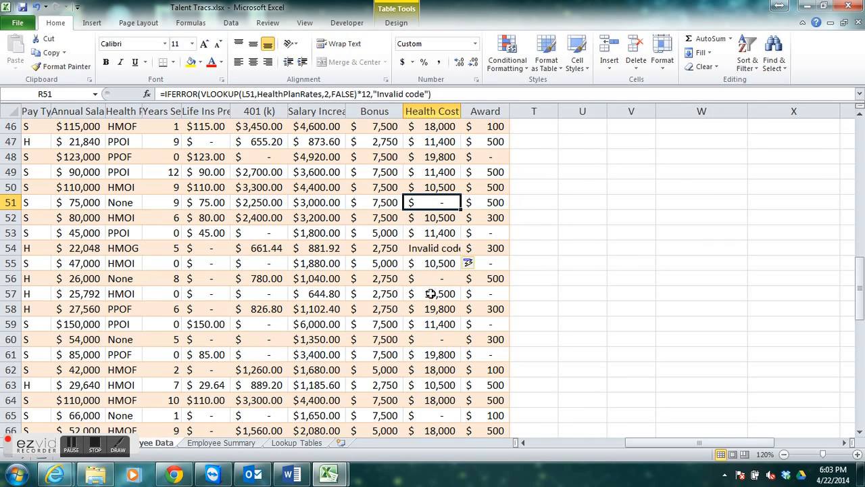
left_click(429, 140)
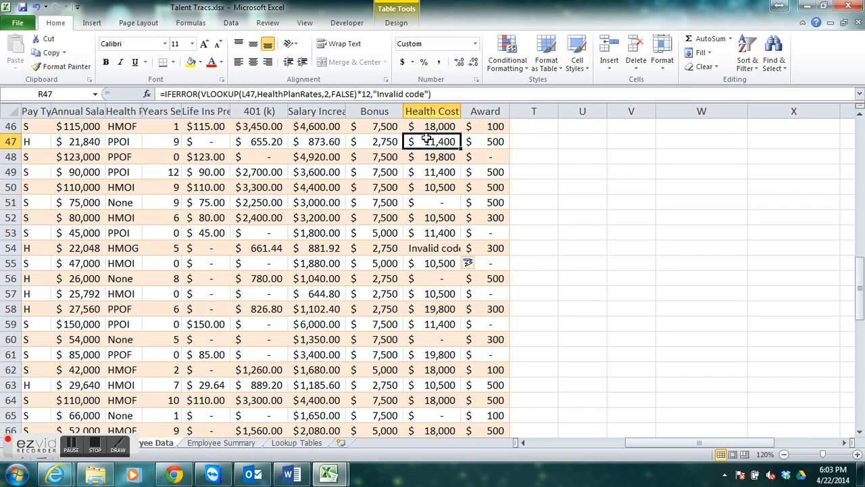
left_click(441, 263)
double_click(428, 326)
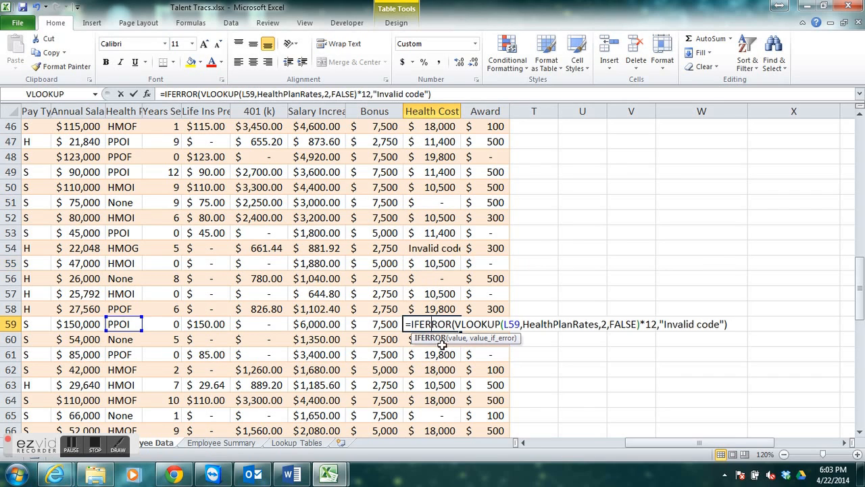
Widen the Health Cost column enough to fit the full error text in R54.
left_click(446, 246)
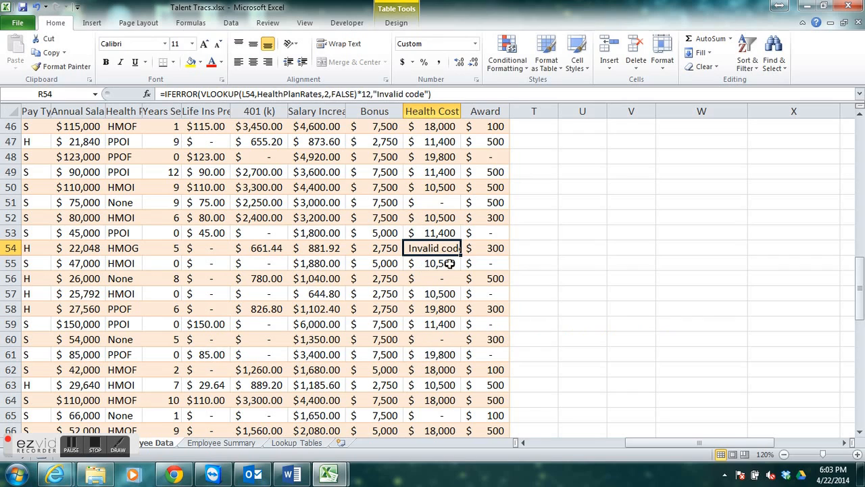
left_click_drag(463, 111, 475, 110)
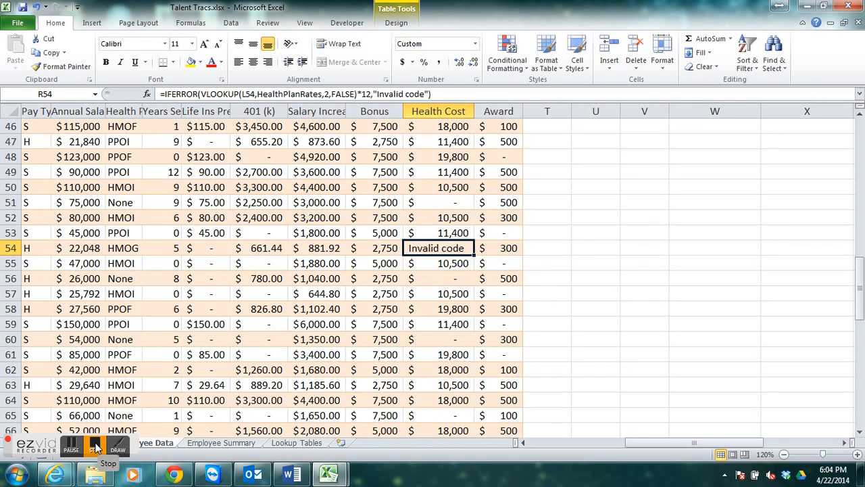
left_click(96, 446)
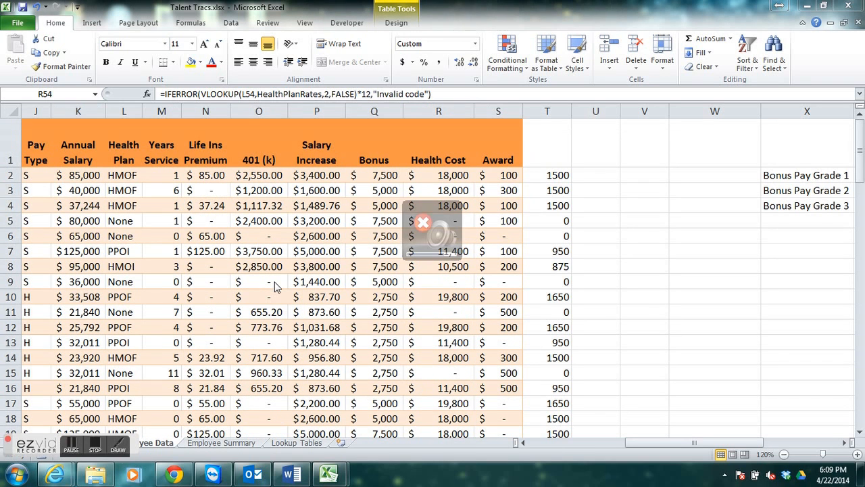
Save a copy of the workbook as Talent Tracs2.xlsx in the Tutorial folder.
left_click(17, 25)
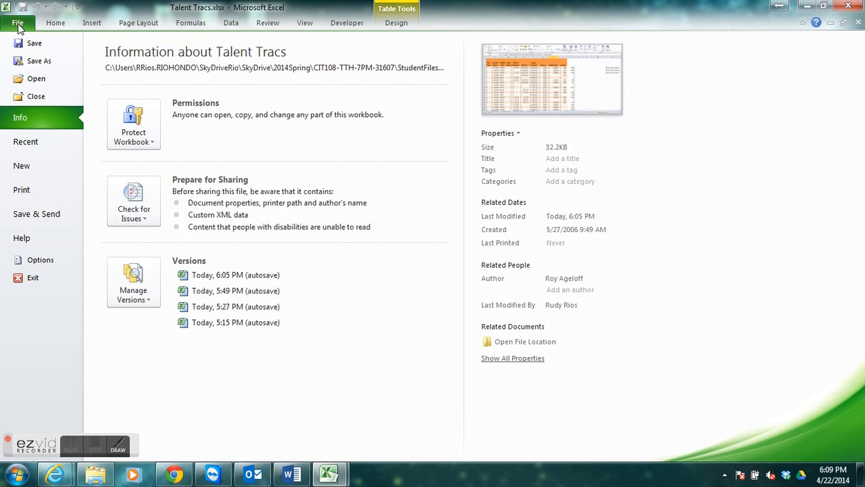
left_click(37, 61)
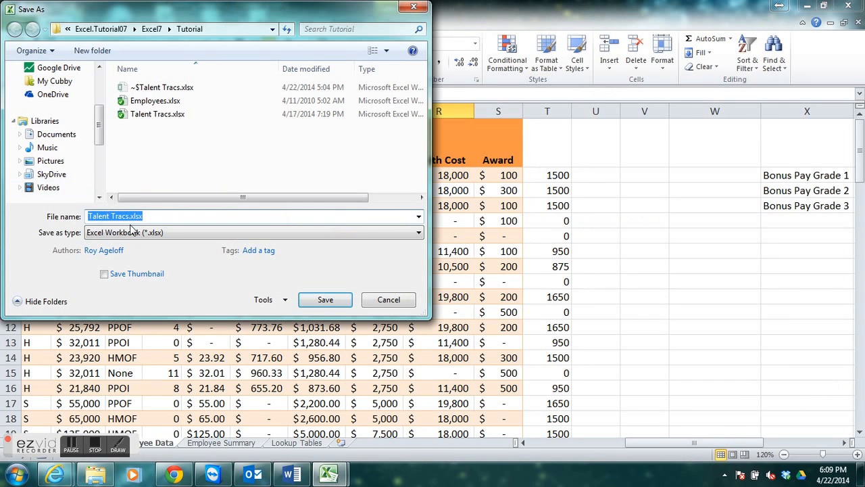
left_click(127, 217)
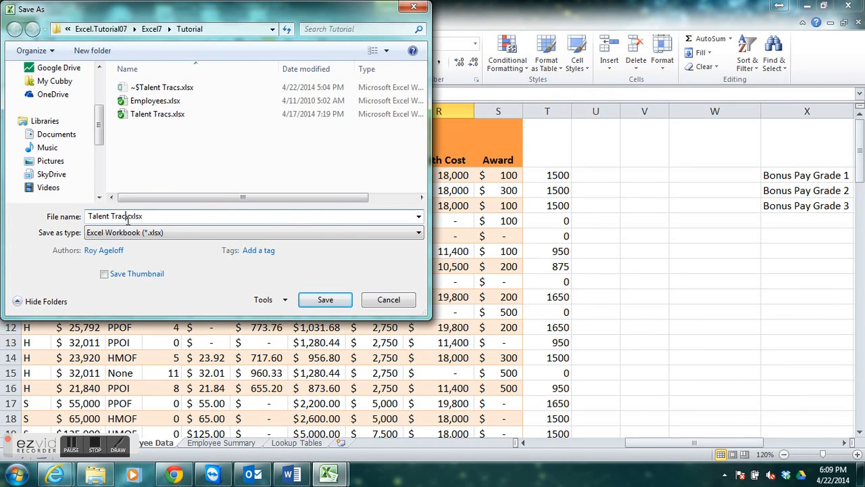
type("2")
left_click(325, 301)
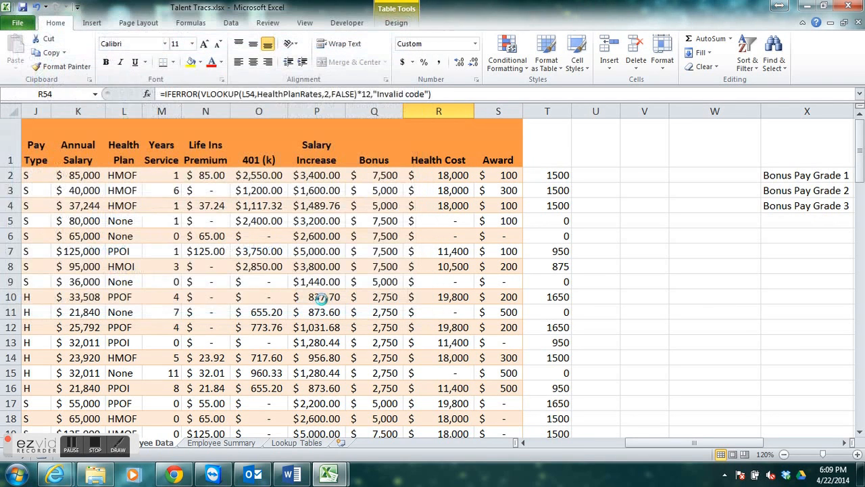